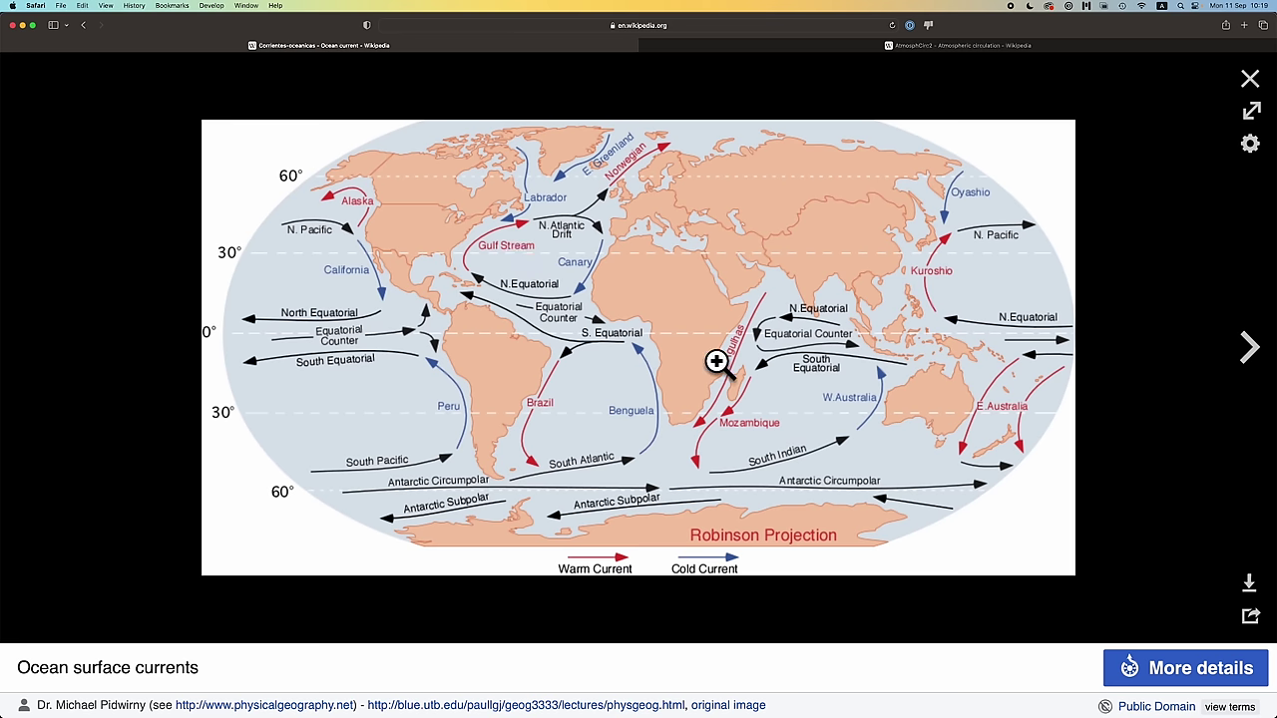
Bring up the Wikipedia diagram of the atmospheric circulation cells and surface winds.
{"action": "key", "text": "ctrl+Tab"}
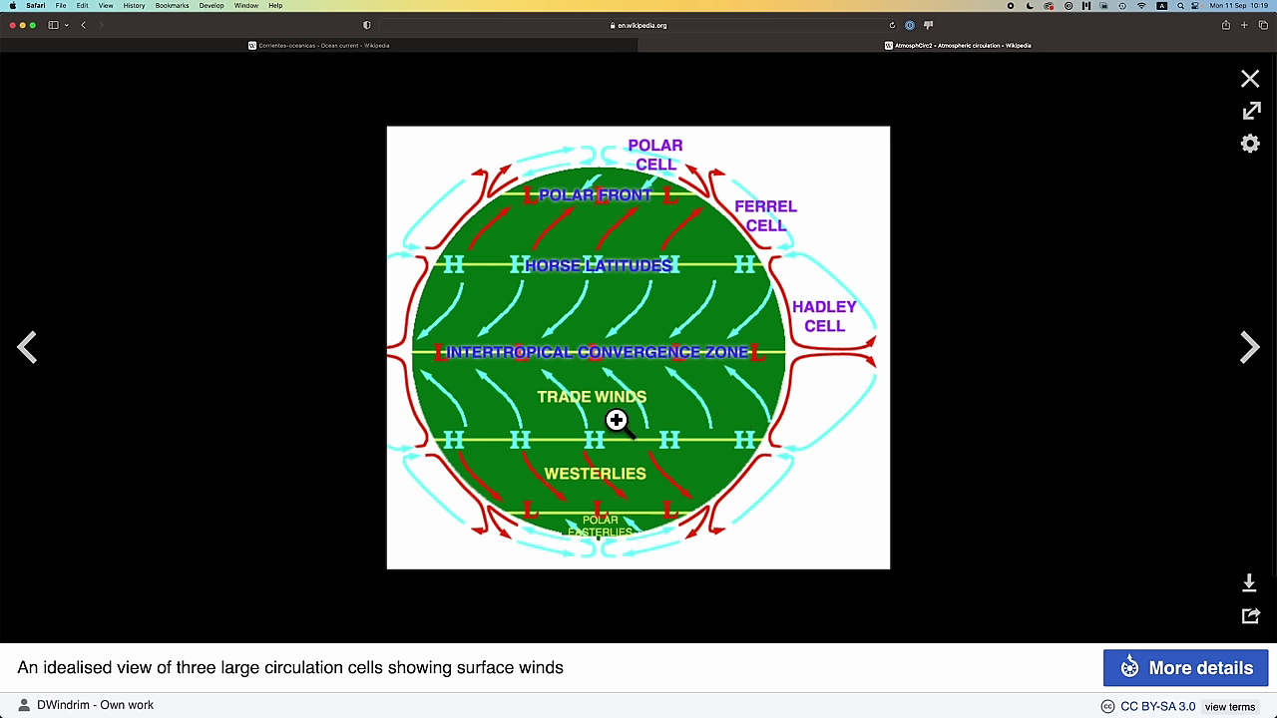
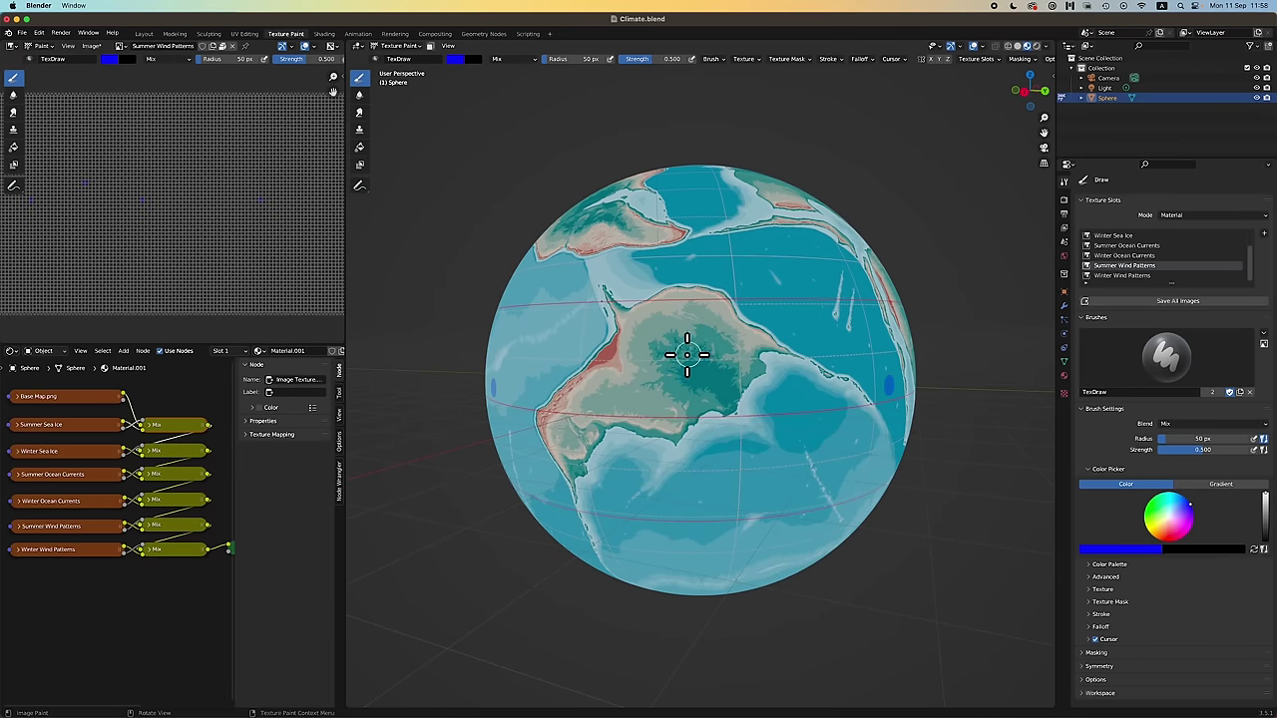
Paint widely spaced blue guide dots with the 50 px brush on Summer Wind Patterns, marking the intertropical convergence zone over the landmasses and oceans.
{"action": "scroll", "coordinate": [738, 369], "scroll_direction": "right", "scroll_amount": 8}
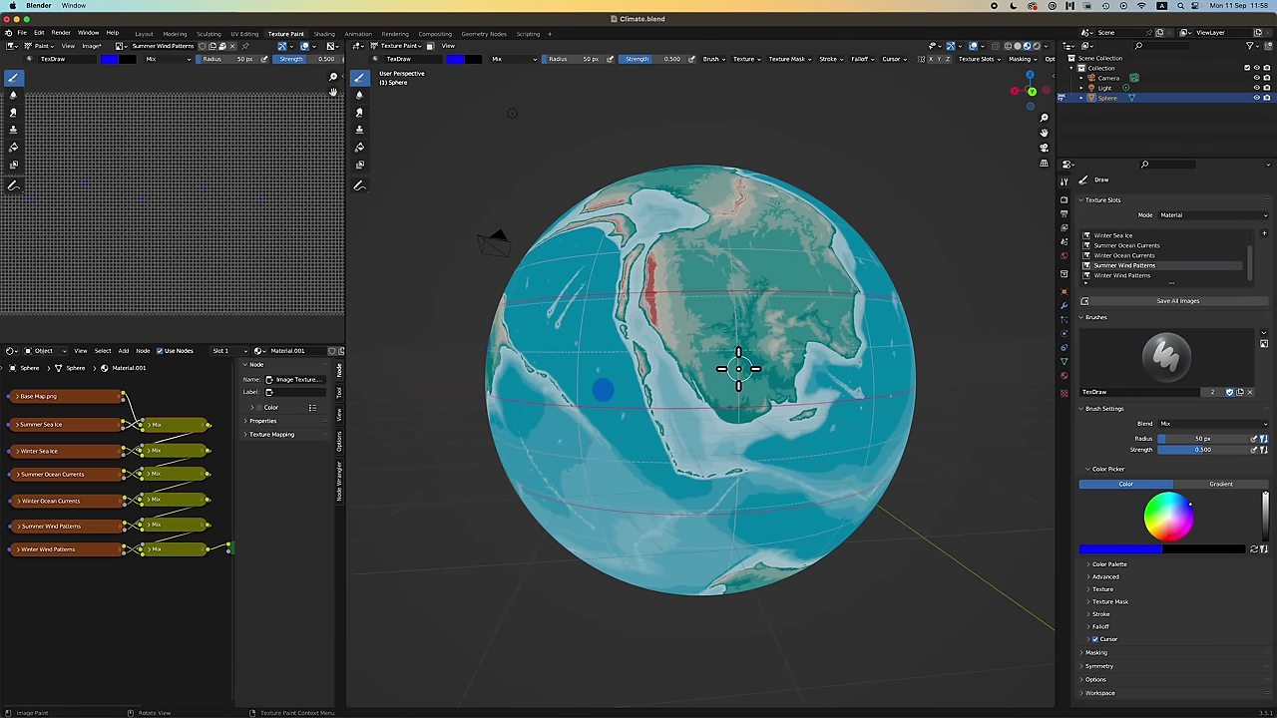
{"action": "left_click", "coordinate": [748, 329]}
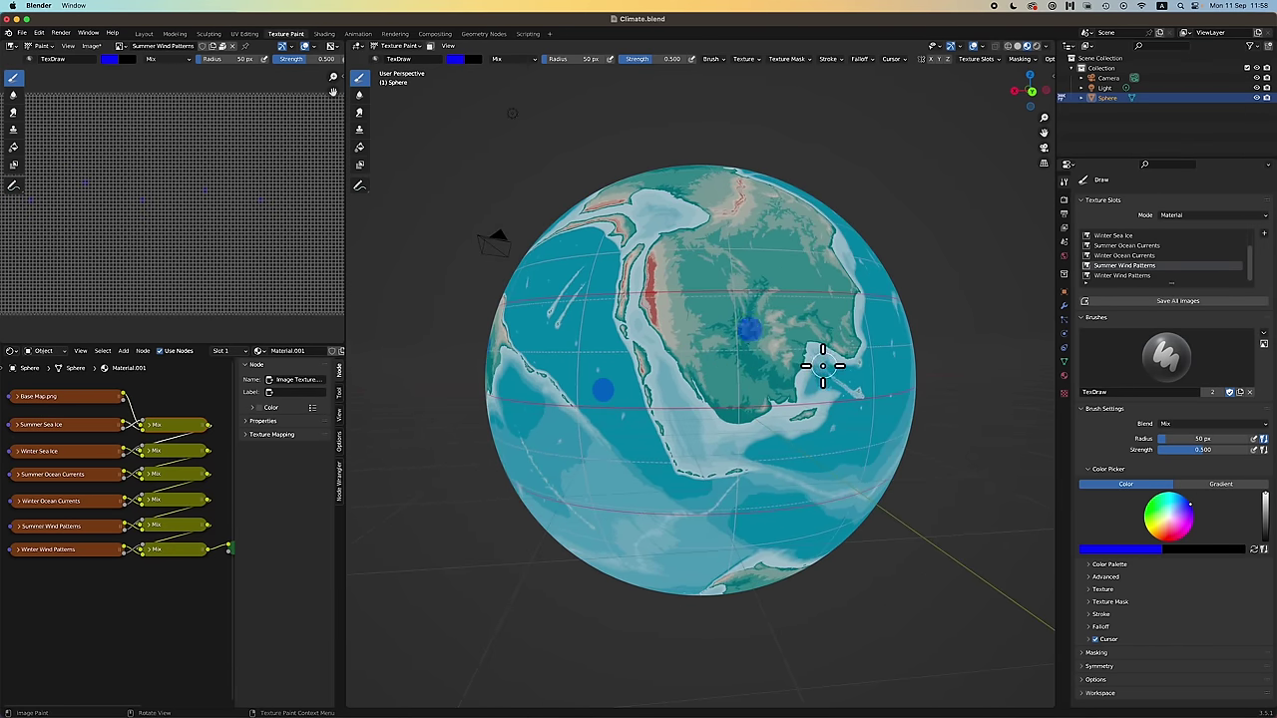
{"action": "scroll", "coordinate": [820, 364], "scroll_direction": "right", "scroll_amount": 15}
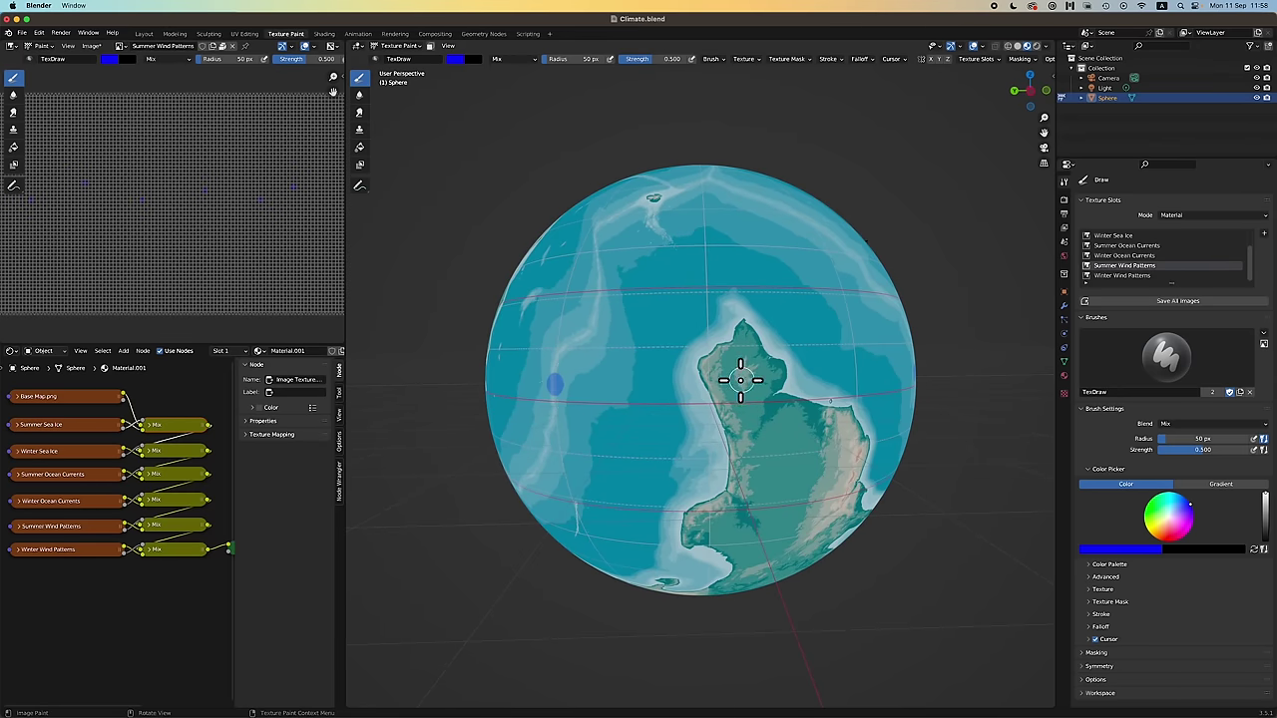
{"action": "left_click", "coordinate": [743, 367]}
{"action": "scroll", "coordinate": [786, 377], "scroll_direction": "right", "scroll_amount": 15}
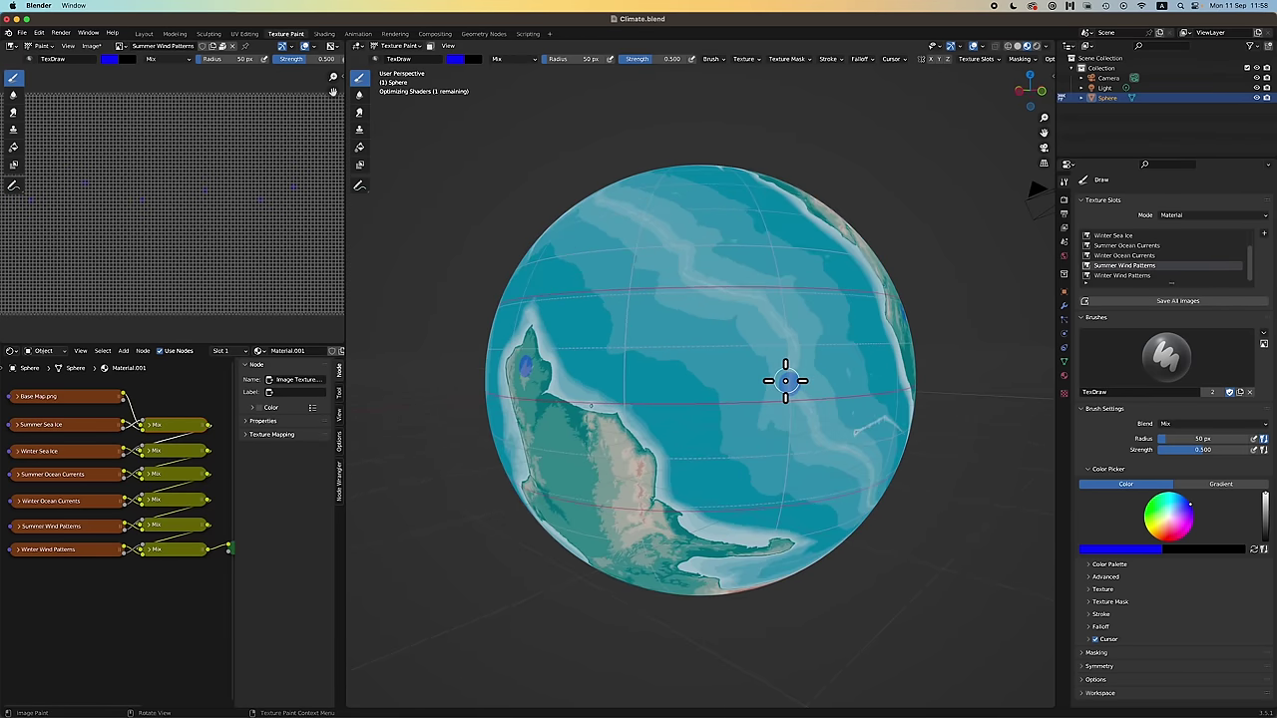
{"action": "left_click", "coordinate": [785, 379]}
{"action": "scroll", "coordinate": [785, 380], "scroll_direction": "right", "scroll_amount": 10}
{"action": "scroll", "coordinate": [785, 380], "scroll_direction": "left", "scroll_amount": 9}
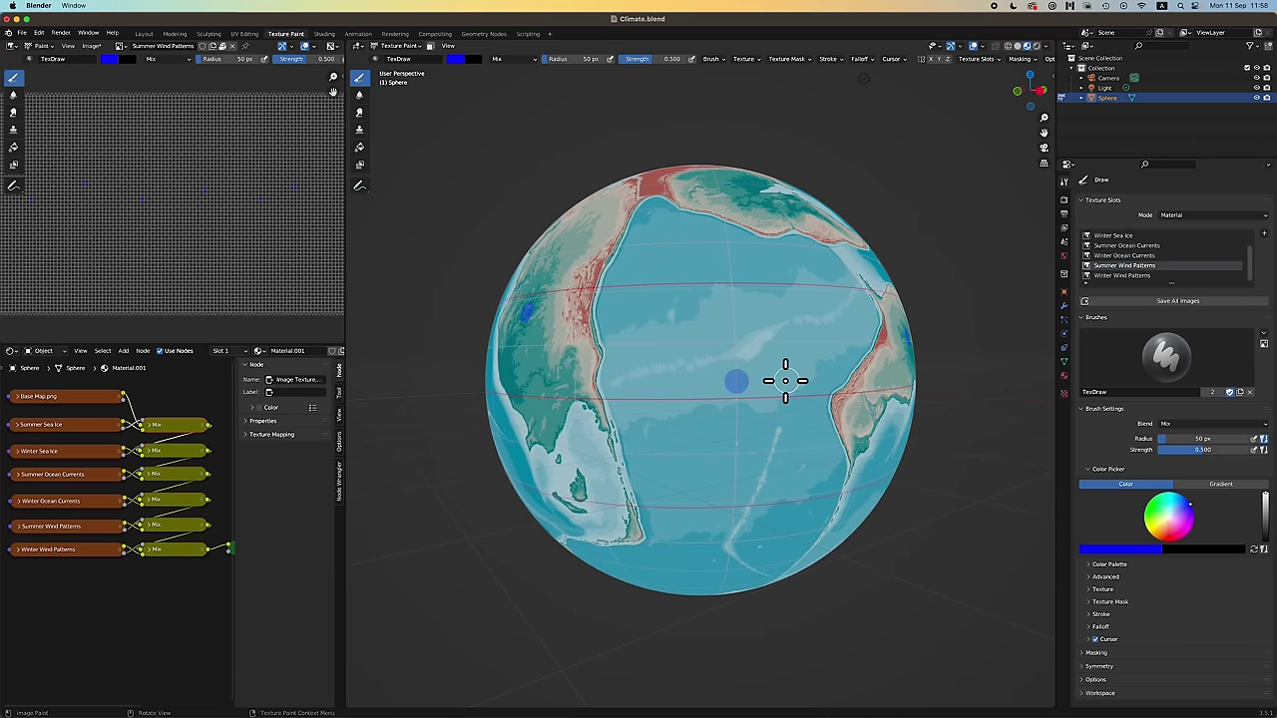
{"action": "scroll", "coordinate": [761, 385], "scroll_direction": "left", "scroll_amount": 10}
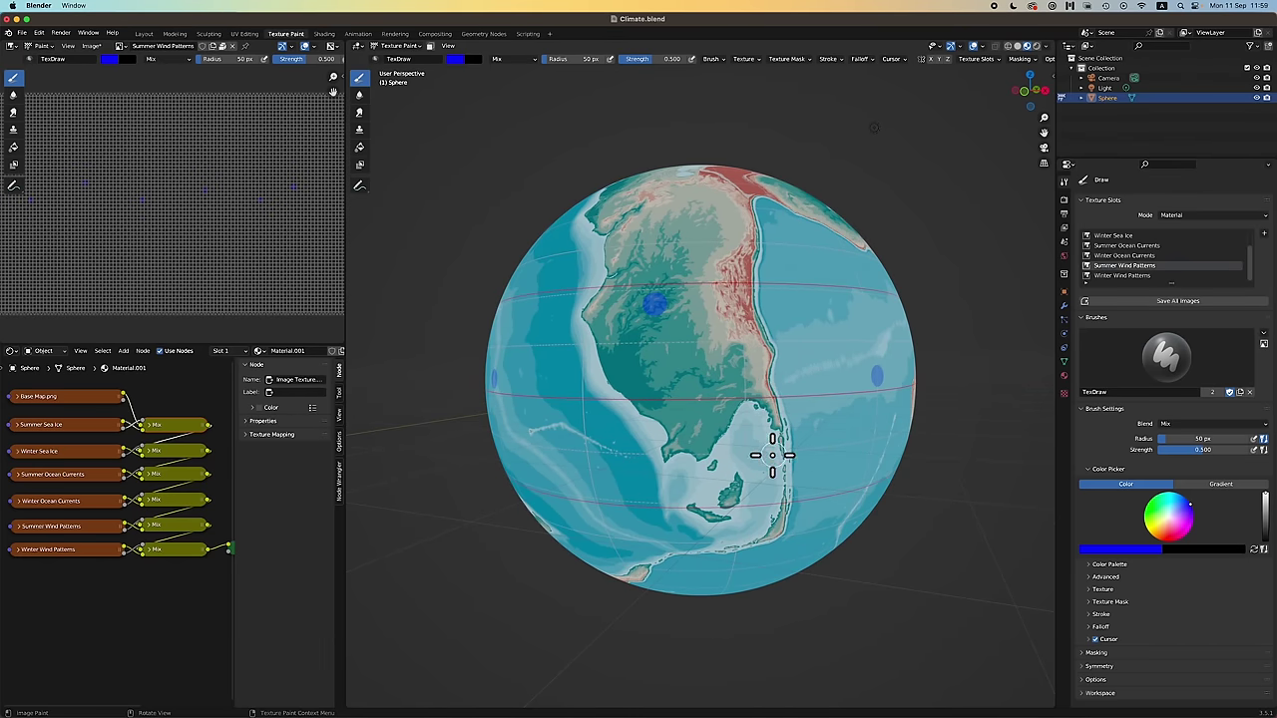
Paint a row of blue dots eastward across the widest ocean and onto the western coast of the next continent.
{"action": "scroll", "coordinate": [758, 443], "scroll_direction": "right", "scroll_amount": 10}
{"action": "left_click", "coordinate": [596, 382]}
{"action": "left_click", "coordinate": [624, 382]}
{"action": "left_click", "coordinate": [668, 378]}
{"action": "left_click", "coordinate": [709, 369]}
{"action": "left_click", "coordinate": [746, 368]}
{"action": "scroll", "coordinate": [748, 359], "scroll_direction": "right", "scroll_amount": 5}
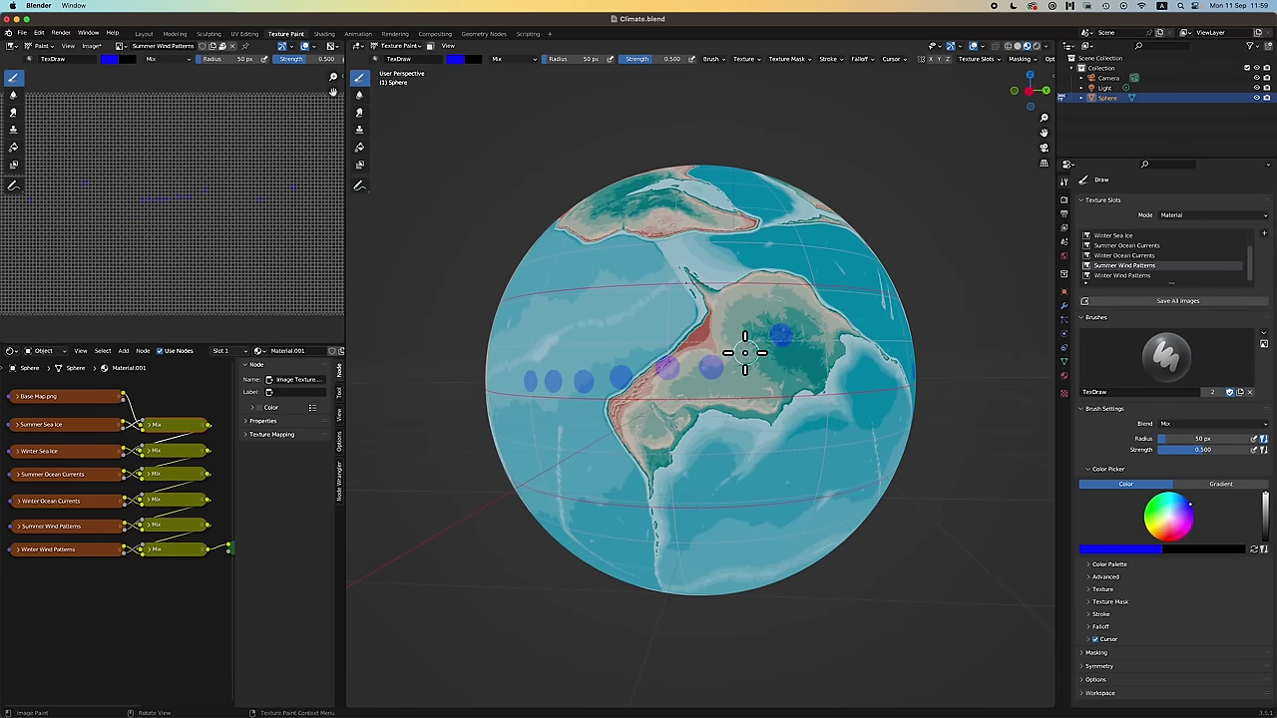
Continue the blue dots over the continent's green interior and across the ocean east of it towards the island chain.
{"action": "left_click", "coordinate": [747, 350]}
{"action": "left_click", "coordinate": [736, 337]}
{"action": "left_click", "coordinate": [774, 351]}
{"action": "left_click", "coordinate": [807, 366]}
{"action": "scroll", "coordinate": [807, 367], "scroll_direction": "right", "scroll_amount": 5}
{"action": "left_click", "coordinate": [741, 369]}
{"action": "scroll", "coordinate": [741, 369], "scroll_direction": "right", "scroll_amount": 5}
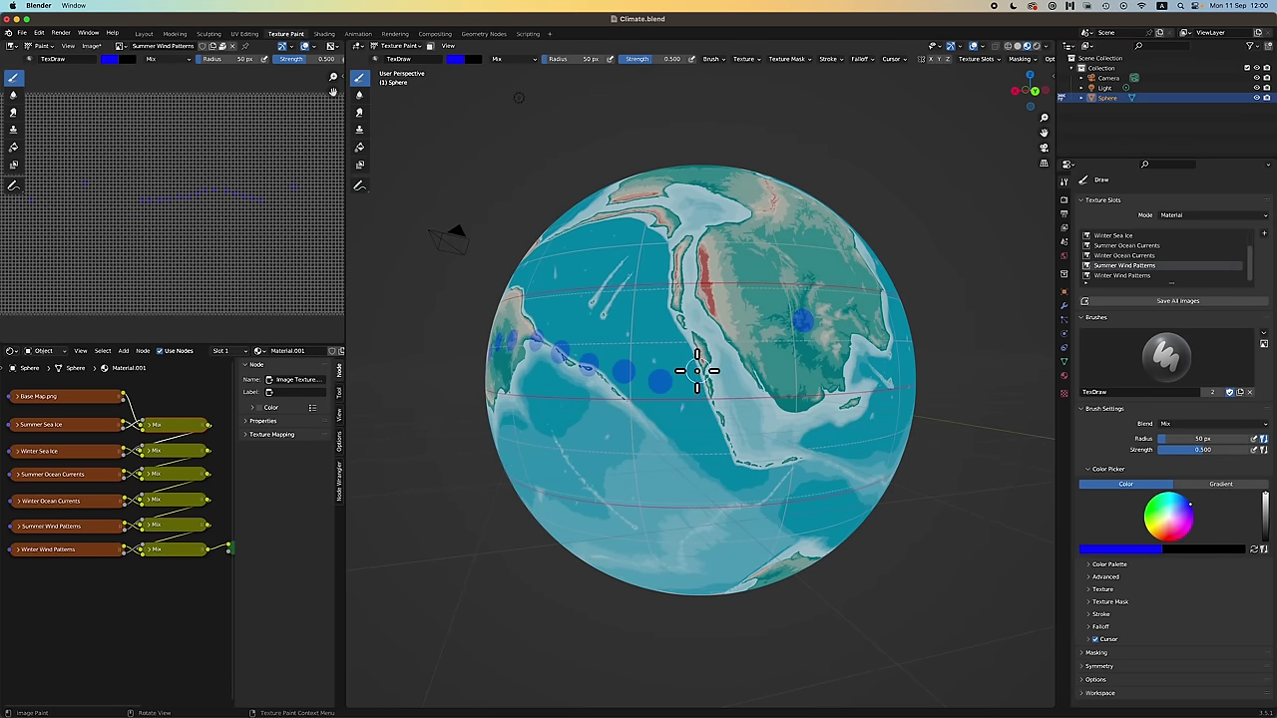
Continue the row of blue dots from the island chain across the large continent to its eastern coast, curving north over the land.
{"action": "left_click", "coordinate": [767, 334]}
{"action": "scroll", "coordinate": [767, 333], "scroll_direction": "right", "scroll_amount": 5}
{"action": "left_click", "coordinate": [747, 320]}
{"action": "left_click", "coordinate": [782, 316]}
{"action": "scroll", "coordinate": [782, 316], "scroll_direction": "right", "scroll_amount": 5}
{"action": "left_click", "coordinate": [751, 318]}
{"action": "scroll", "coordinate": [808, 346], "scroll_direction": "right", "scroll_amount": 5}
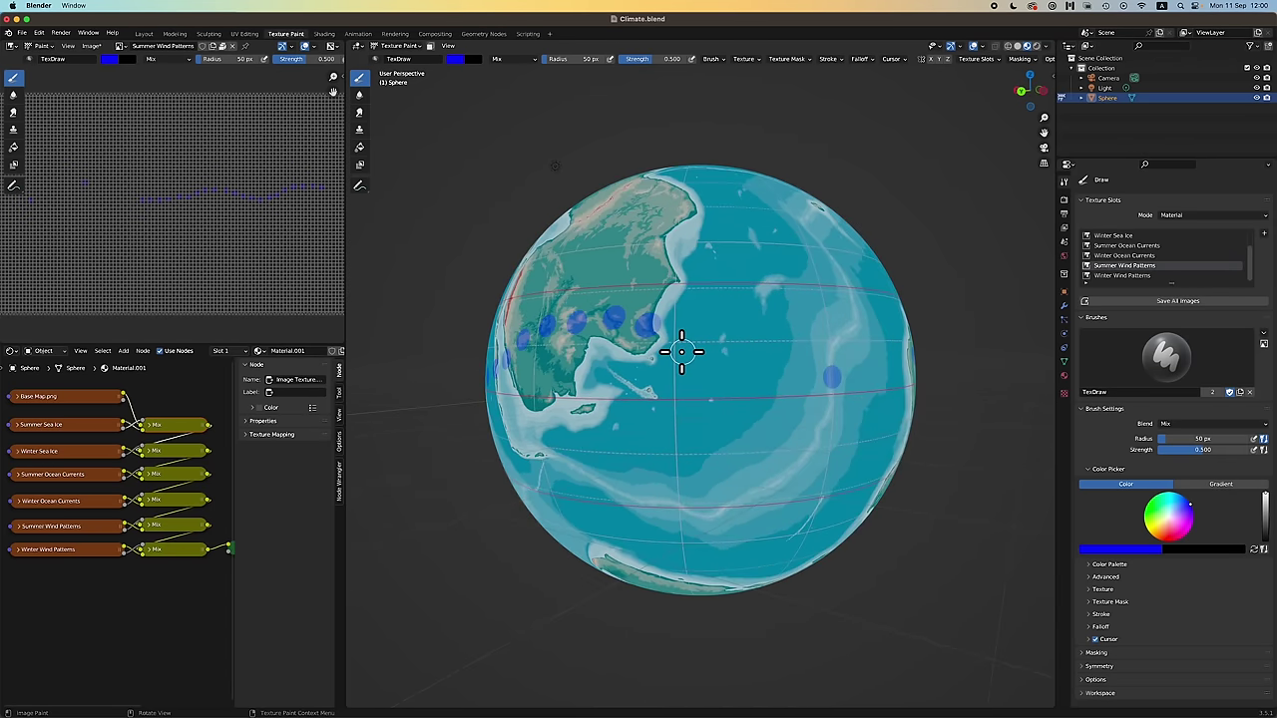
Paint blue dots from the large continent's eastern coast across the ocean to the small northern peninsula.
{"action": "left_click", "coordinate": [681, 351]}
{"action": "left_click", "coordinate": [713, 365]}
{"action": "scroll", "coordinate": [713, 366], "scroll_direction": "right", "scroll_amount": 5}
{"action": "left_click", "coordinate": [685, 373]}
{"action": "left_click", "coordinate": [726, 377]}
{"action": "scroll", "coordinate": [727, 378], "scroll_direction": "right", "scroll_amount": 5}
{"action": "left_click", "coordinate": [760, 377]}
{"action": "left_click", "coordinate": [721, 373]}
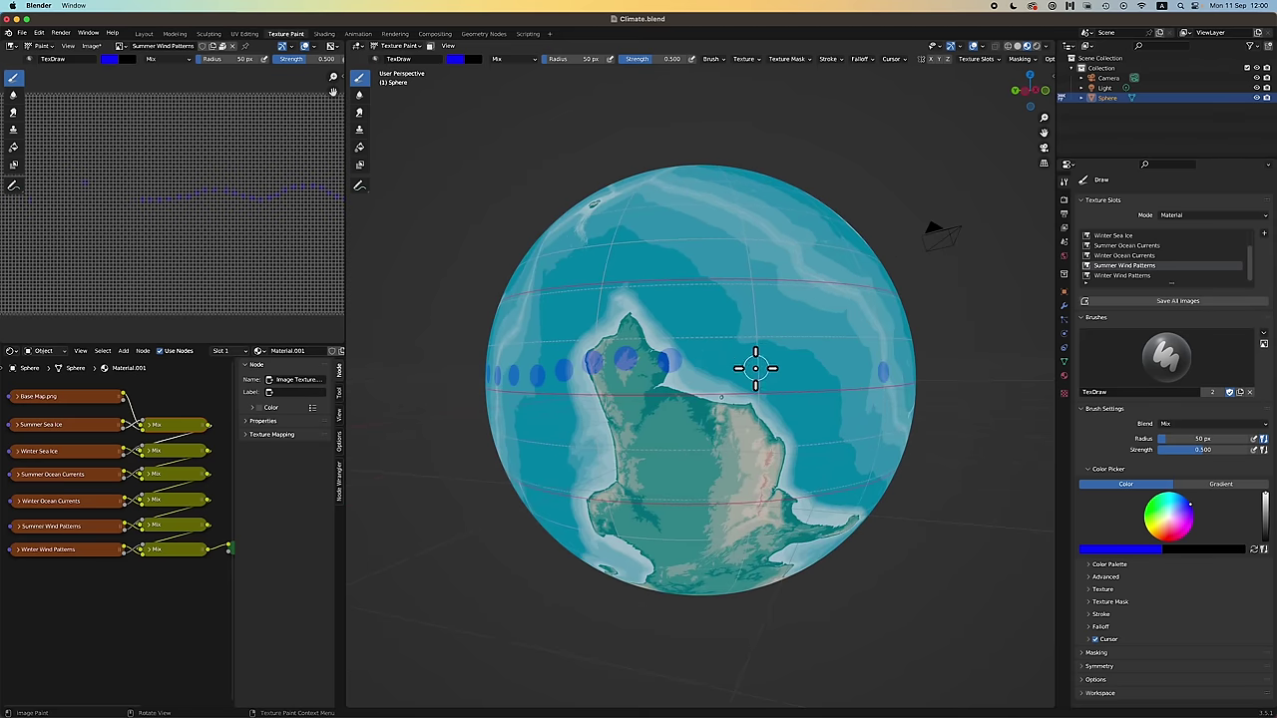
Extend the blue dots from the peninsula across the ocean and over the mountainous continent, closing the ring around the globe.
{"action": "left_click", "coordinate": [756, 370]}
{"action": "scroll", "coordinate": [758, 371], "scroll_direction": "right", "scroll_amount": 5}
{"action": "left_click", "coordinate": [764, 373]}
{"action": "left_click", "coordinate": [812, 375]}
{"action": "scroll", "coordinate": [812, 375], "scroll_direction": "right", "scroll_amount": 15}
{"action": "left_click", "coordinate": [736, 375]}
{"action": "left_click", "coordinate": [782, 374]}
{"action": "scroll", "coordinate": [818, 372], "scroll_direction": "right", "scroll_amount": 6}
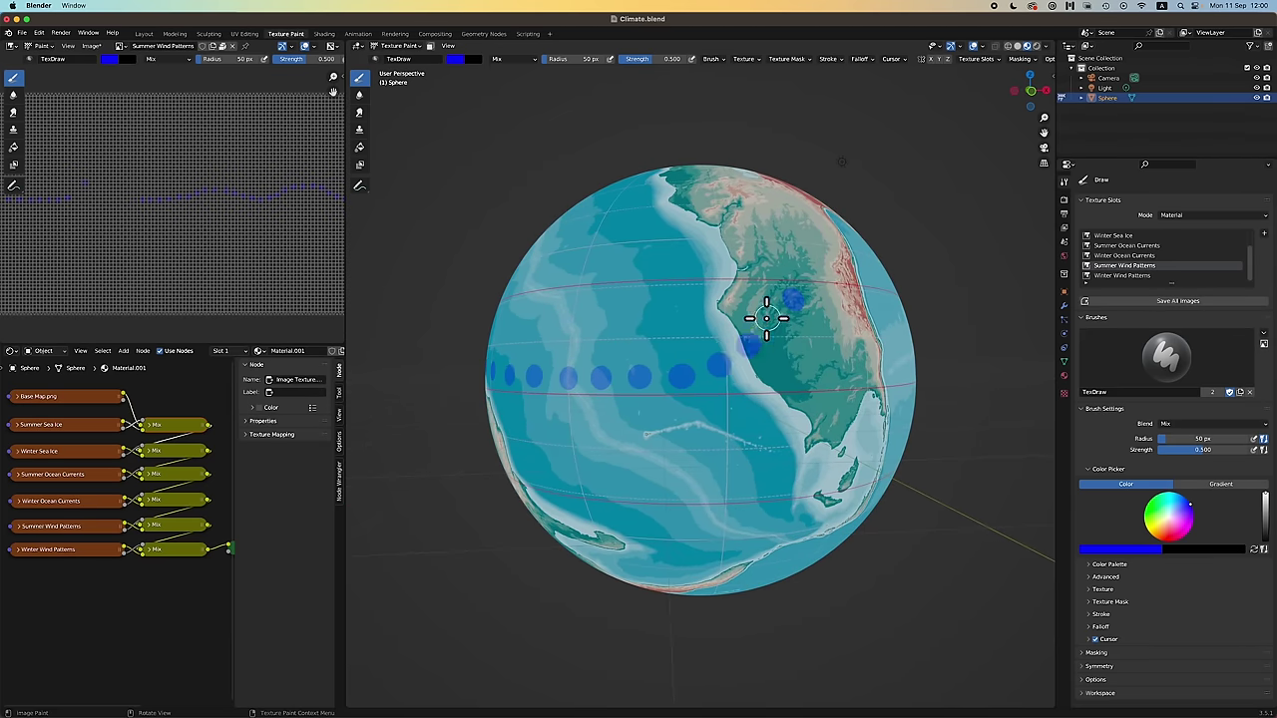
{"action": "scroll", "coordinate": [766, 317], "scroll_direction": "left", "scroll_amount": 5}
{"action": "scroll", "coordinate": [781, 322], "scroll_direction": "left", "scroll_amount": 5}
{"action": "scroll", "coordinate": [775, 366], "scroll_direction": "left", "scroll_amount": 5}
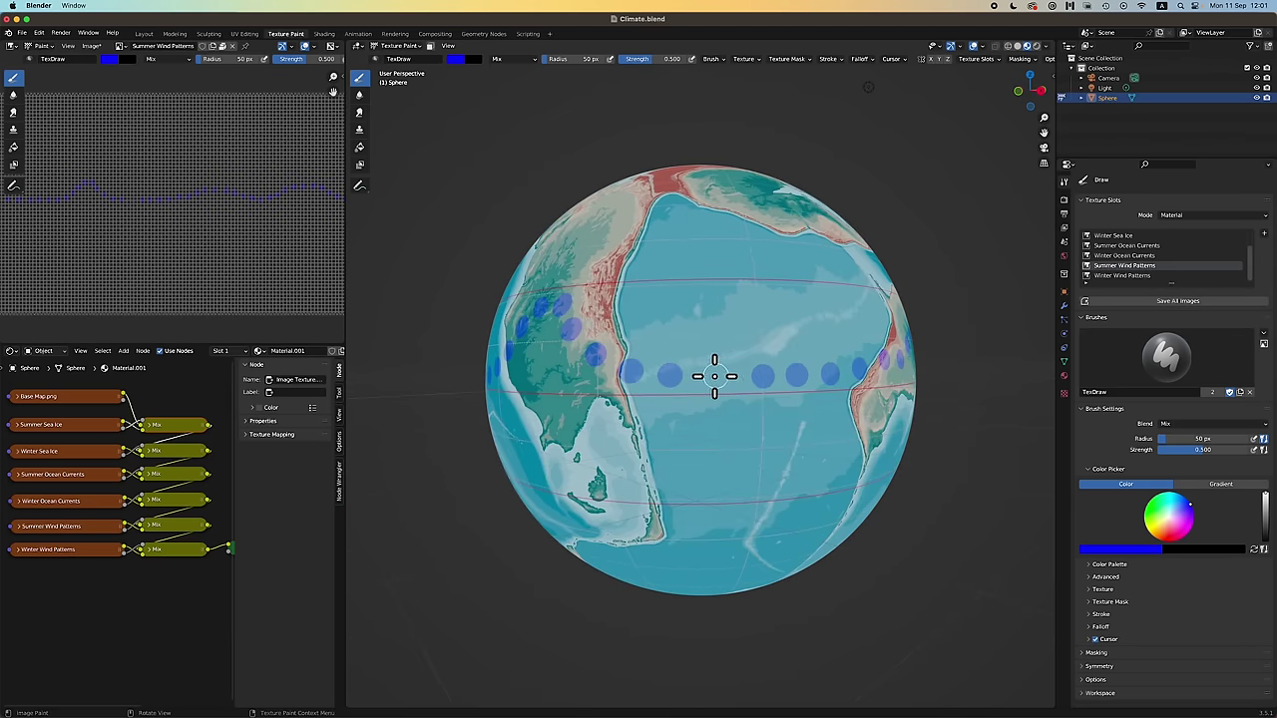
{"action": "scroll", "coordinate": [714, 375], "scroll_direction": "left", "scroll_amount": 5}
{"action": "scroll", "coordinate": [849, 365], "scroll_direction": "left", "scroll_amount": 5}
{"action": "scroll", "coordinate": [846, 365], "scroll_direction": "left", "scroll_amount": 5}
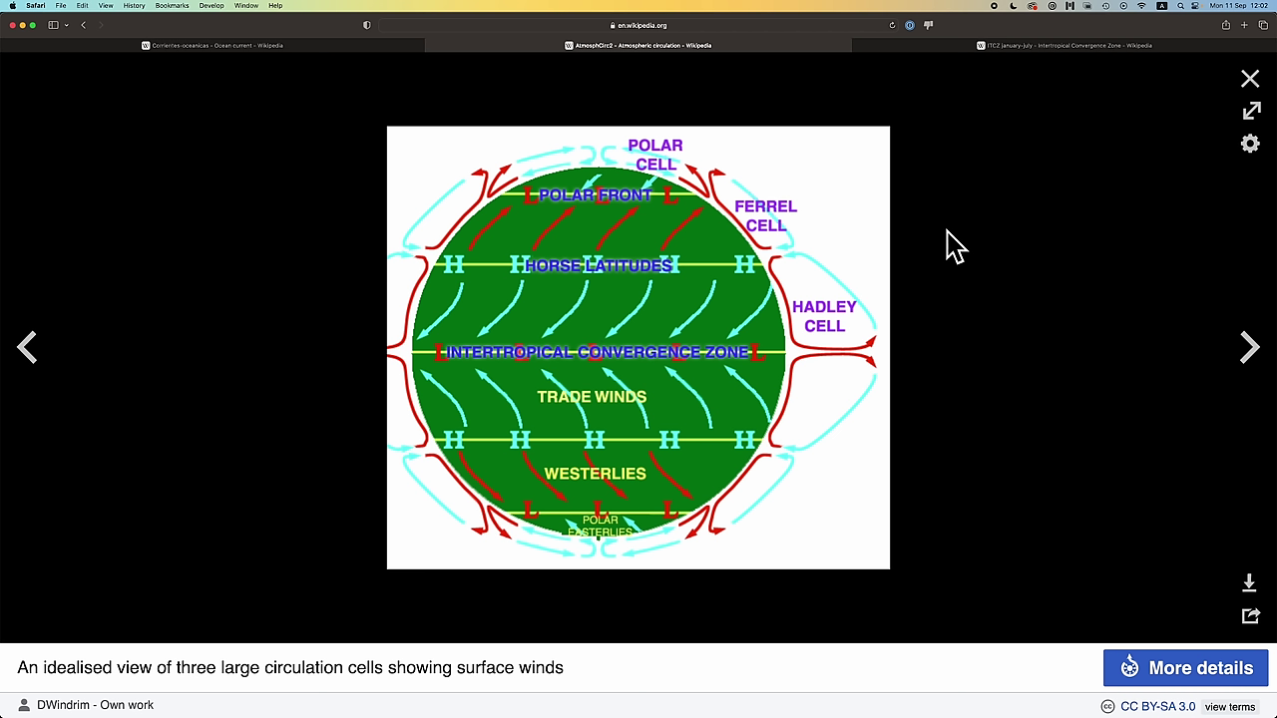
Switch back to Blender and make Summer Ocean Currents the active paint texture.
{"action": "key", "text": "super+Tab"}
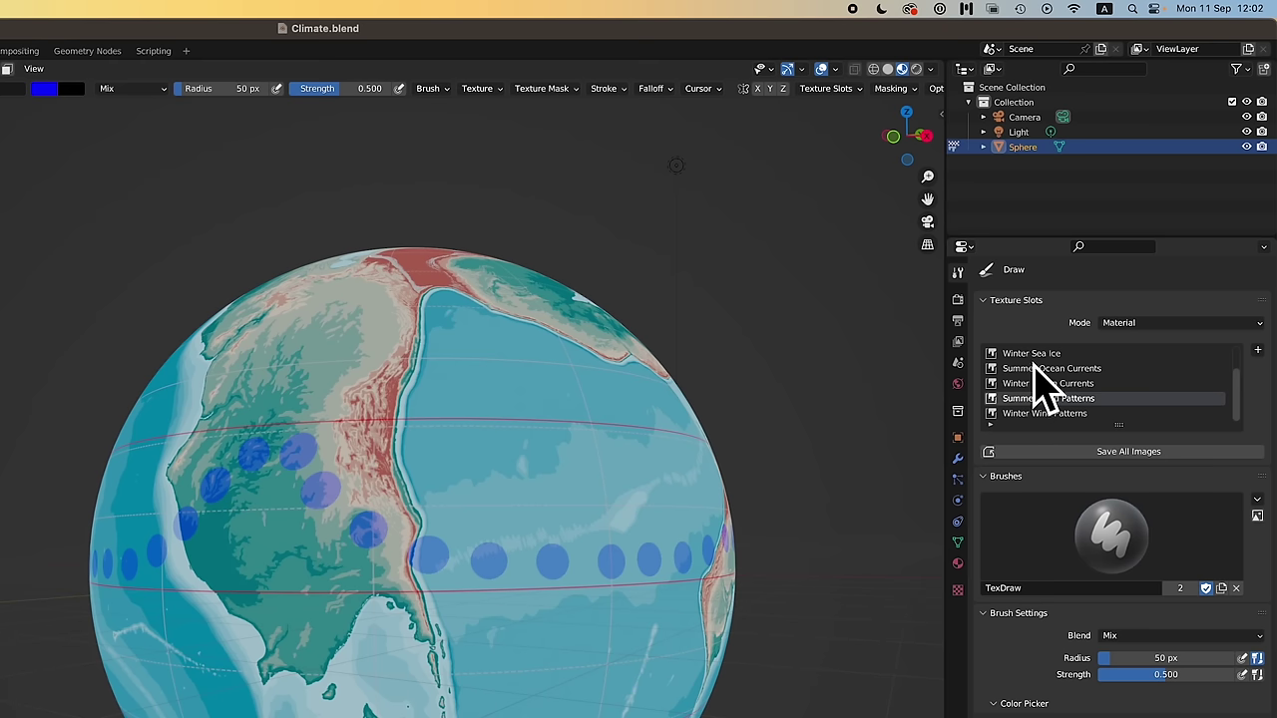
{"action": "left_click", "coordinate": [1037, 370]}
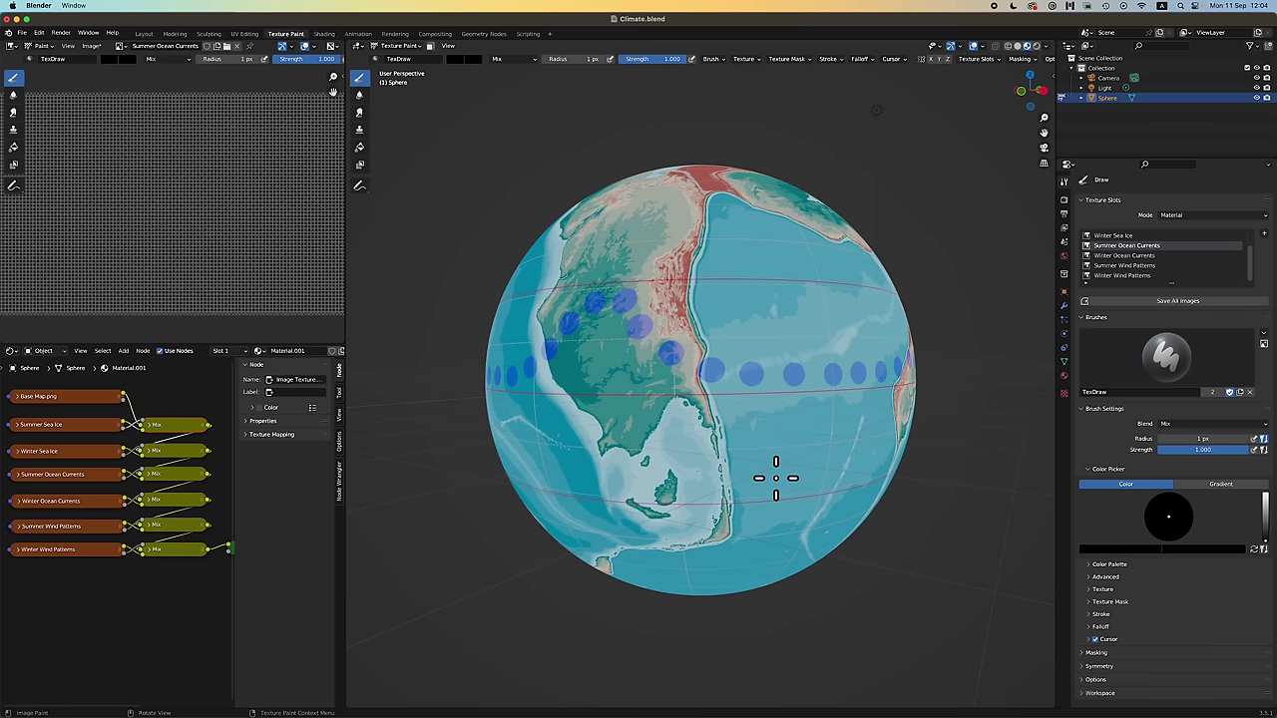
Draw black 1 px eastward current arrows along the blue dots in the widest ocean and the ocean west of the island chain.
{"action": "scroll", "coordinate": [776, 479], "scroll_direction": "right", "scroll_amount": 5}
{"action": "mouse_move", "coordinate": [593, 373]}
{"action": "left_mouse_down"}
{"action": "mouse_move", "coordinate": [798, 370]}
{"action": "mouse_move", "coordinate": [838, 332]}
{"action": "mouse_move", "coordinate": [840, 359]}
{"action": "left_mouse_up"}
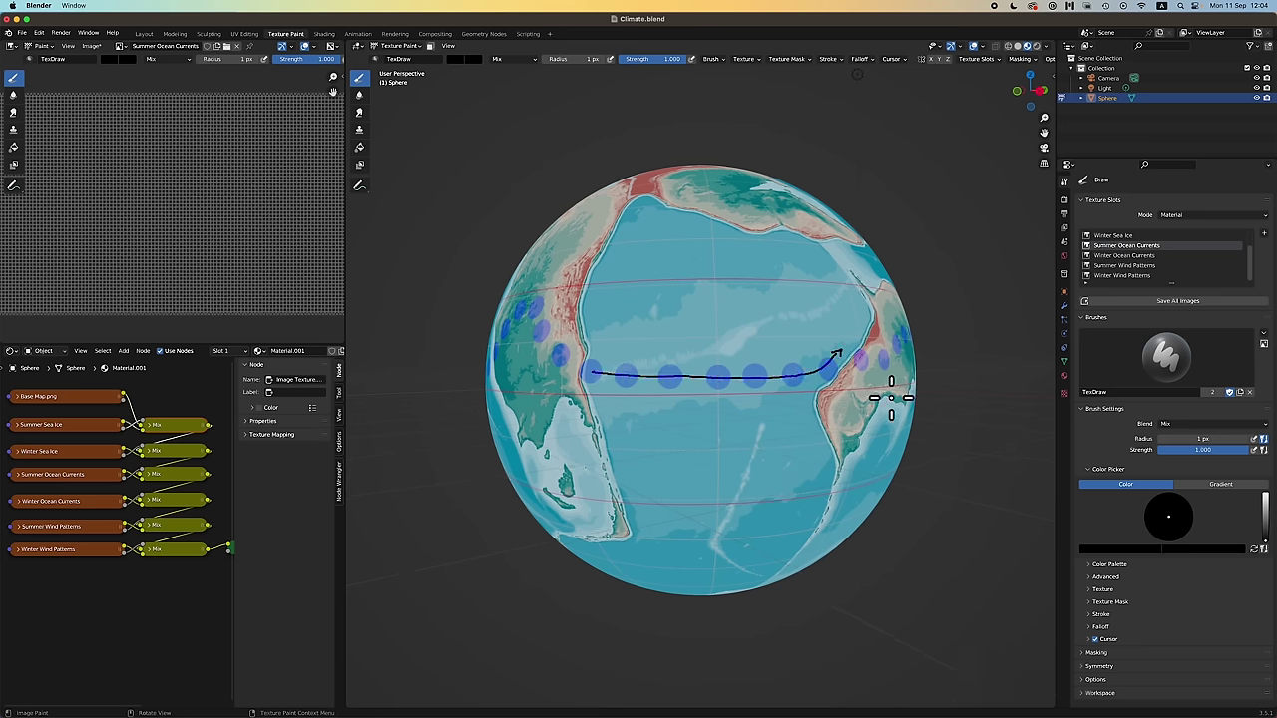
{"action": "scroll", "coordinate": [891, 397], "scroll_direction": "right", "scroll_amount": 10}
{"action": "left_click_drag", "start_coordinate": [723, 360], "coordinate": [792, 370]}
{"action": "left_click_drag", "start_coordinate": [663, 340], "coordinate": [722, 360]}
{"action": "scroll", "coordinate": [753, 359], "scroll_direction": "right", "scroll_amount": 4}
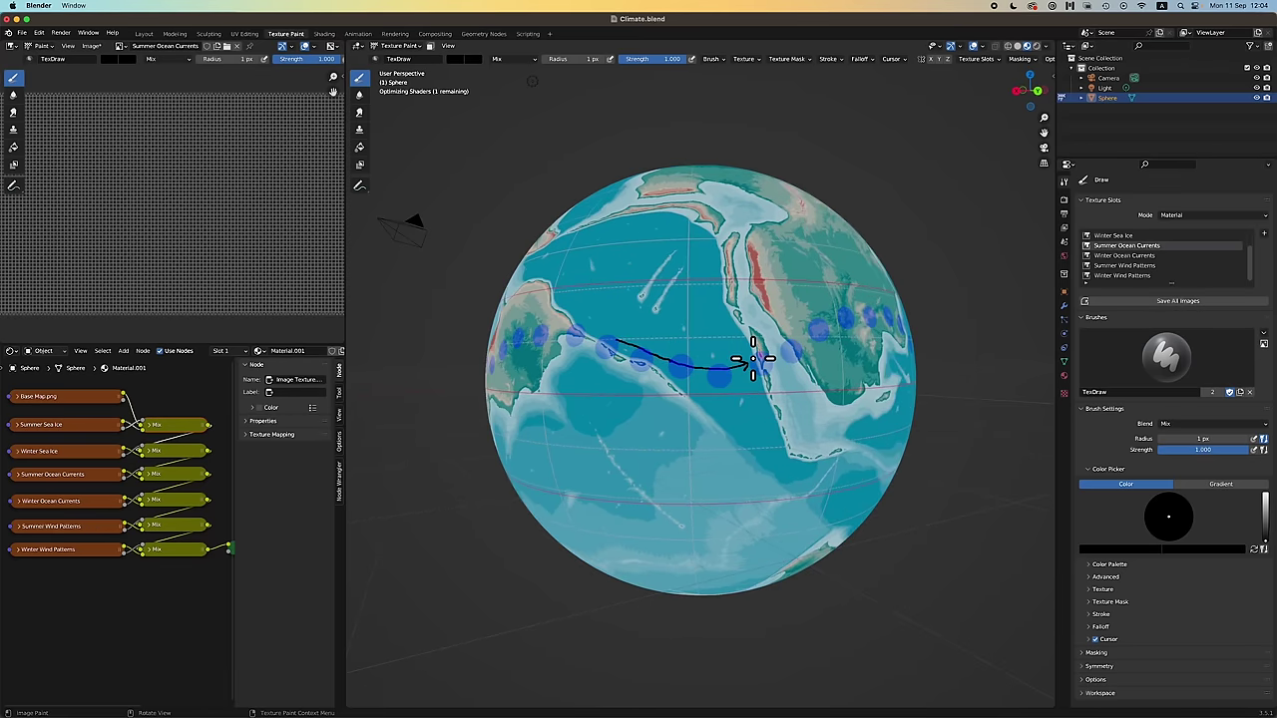
Draw black eastward current arrows along the blue dots in the two oceans on either side of the small northern peninsula.
{"action": "scroll", "coordinate": [753, 359], "scroll_direction": "right", "scroll_amount": 5}
{"action": "mouse_move", "coordinate": [557, 348]}
{"action": "left_mouse_down"}
{"action": "mouse_move", "coordinate": [591, 365]}
{"action": "mouse_move", "coordinate": [712, 375]}
{"action": "mouse_move", "coordinate": [818, 362]}
{"action": "left_mouse_up"}
{"action": "scroll", "coordinate": [818, 362], "scroll_direction": "right", "scroll_amount": 5}
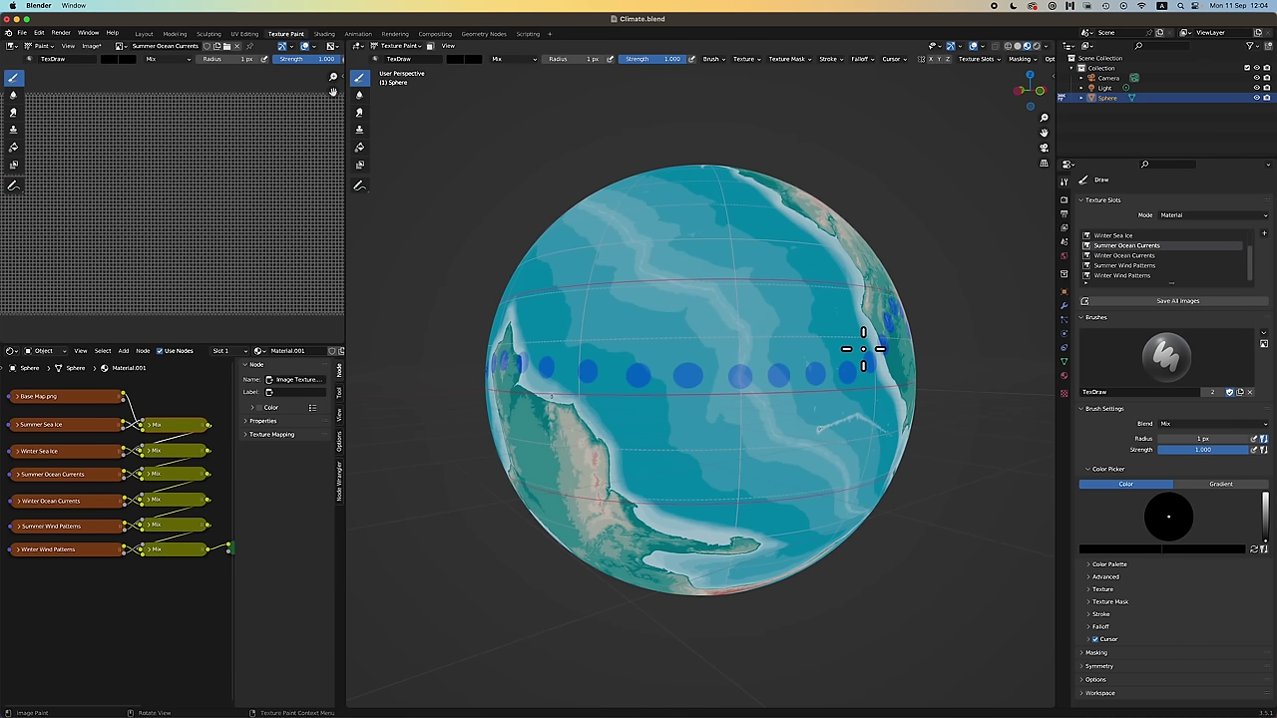
{"action": "left_click_drag", "start_coordinate": [550, 366], "coordinate": [855, 365]}
{"action": "scroll", "coordinate": [832, 371], "scroll_direction": "right", "scroll_amount": 5}
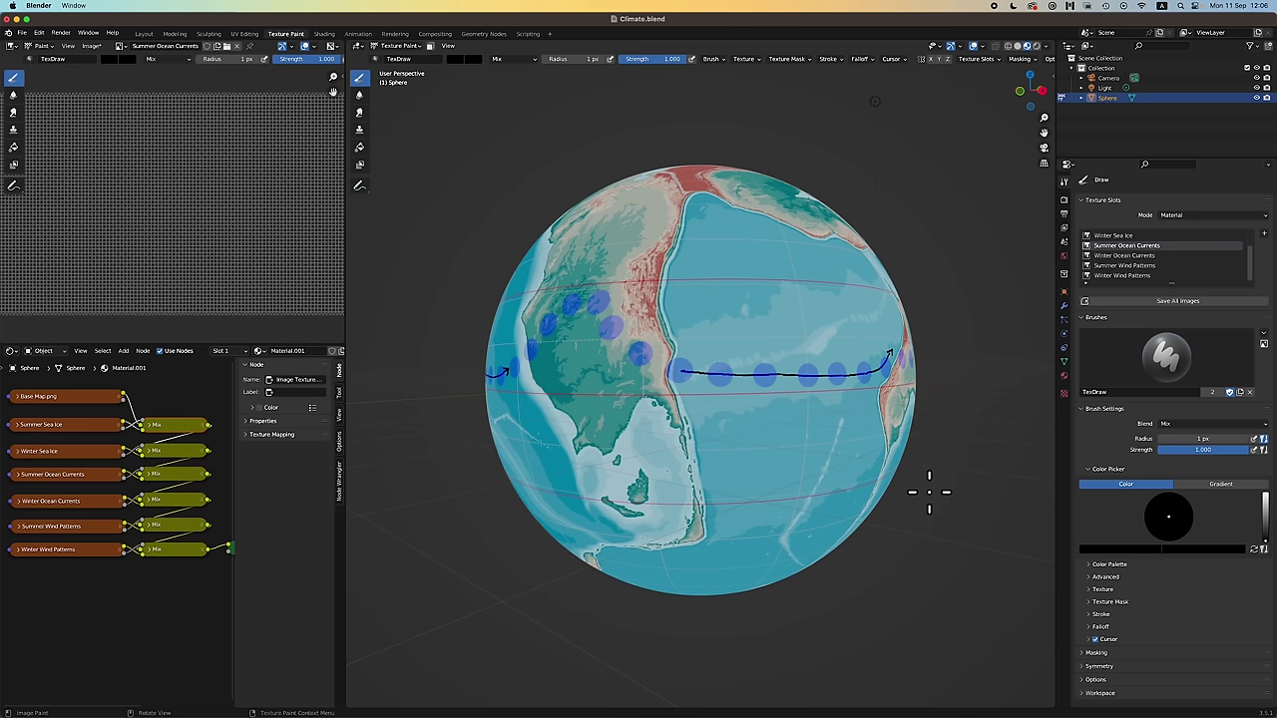
Draw small curved arrows turning north and south off the eastern end of the current beside the island chain.
{"action": "scroll", "coordinate": [821, 445], "scroll_direction": "right", "scroll_amount": 10}
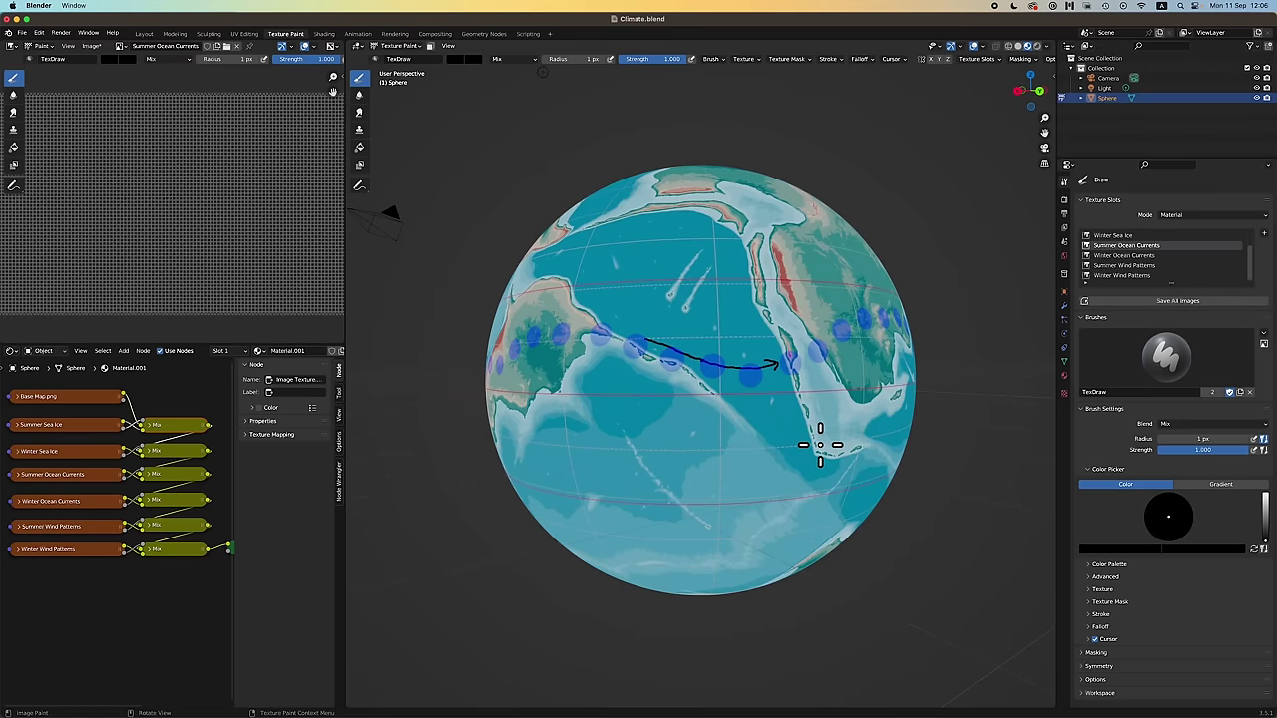
{"action": "left_click_drag", "start_coordinate": [770, 354], "coordinate": [764, 337]}
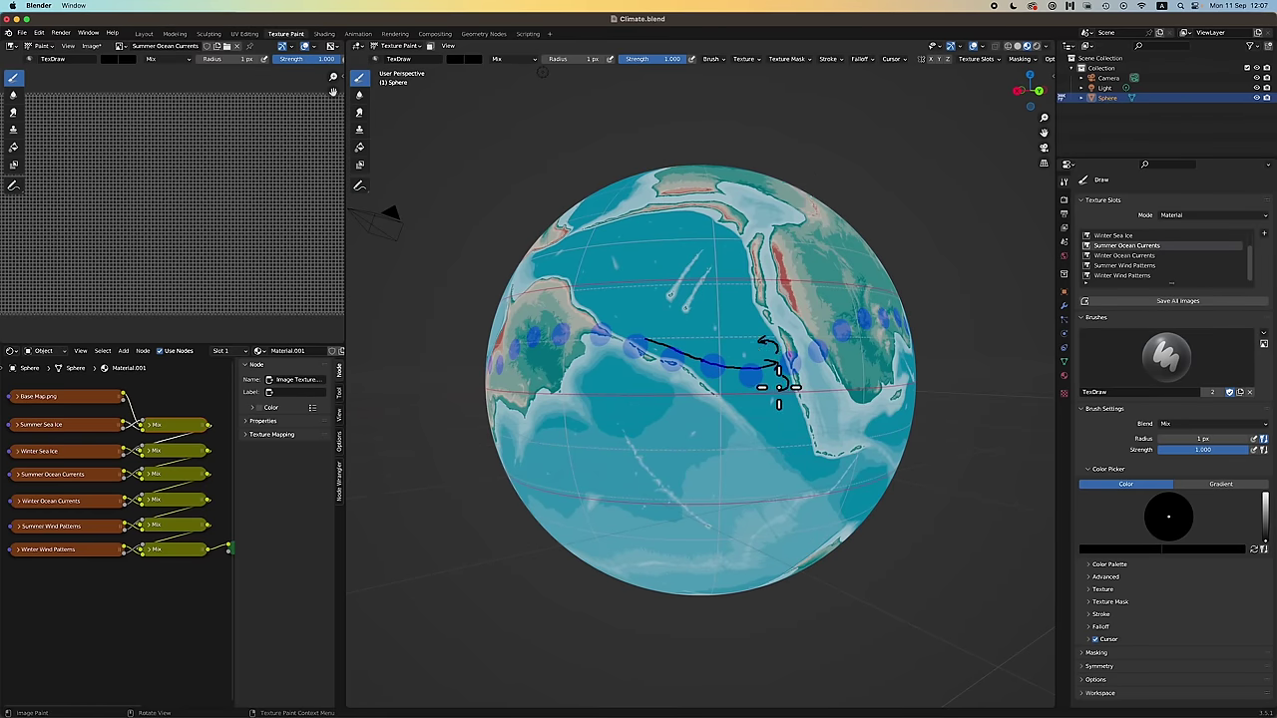
{"action": "scroll", "coordinate": [818, 387], "scroll_direction": "left", "scroll_amount": 5}
{"action": "scroll", "coordinate": [820, 399], "scroll_direction": "right", "scroll_amount": 3}
{"action": "left_click_drag", "start_coordinate": [783, 360], "coordinate": [768, 344]}
{"action": "left_click_drag", "start_coordinate": [775, 339], "coordinate": [786, 393]}
{"action": "scroll", "coordinate": [786, 394], "scroll_direction": "left", "scroll_amount": 8}
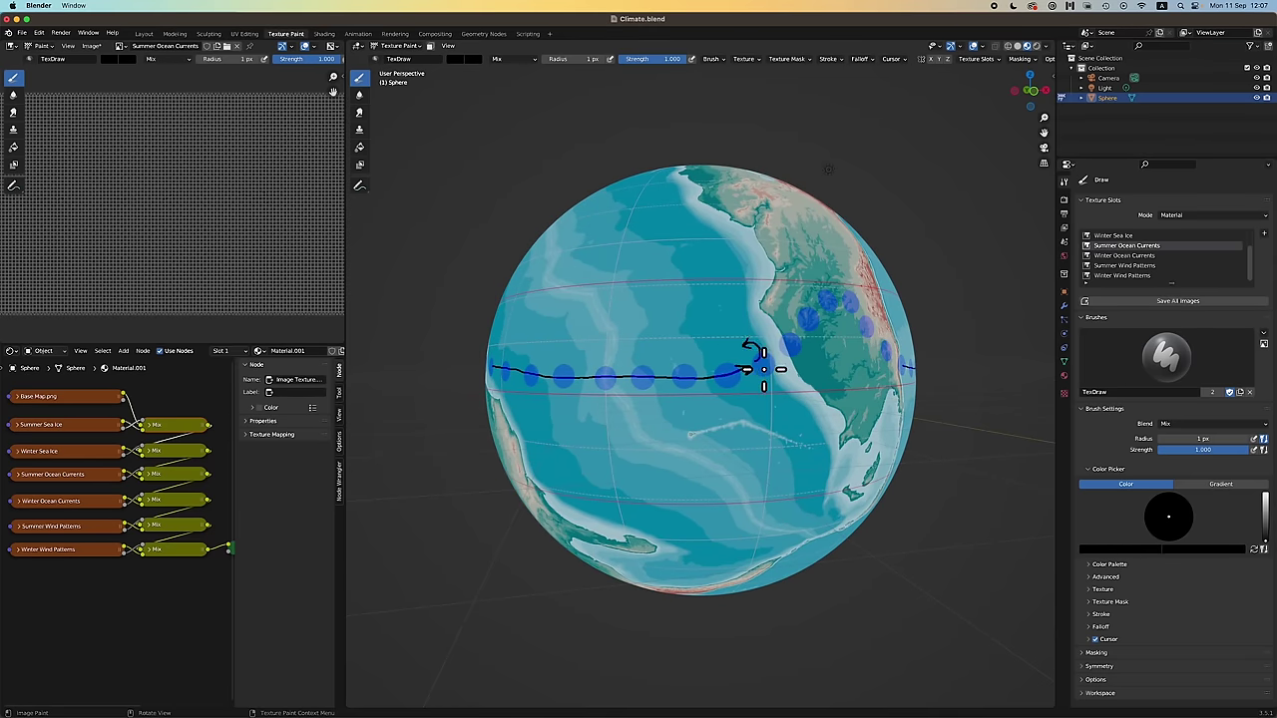
Add southward-curving arrows at the eastern current ends west of the mountainous continent and in the widest ocean, and save the file.
{"action": "left_click_drag", "start_coordinate": [763, 371], "coordinate": [764, 395]}
{"action": "scroll", "coordinate": [771, 397], "scroll_direction": "left", "scroll_amount": 6}
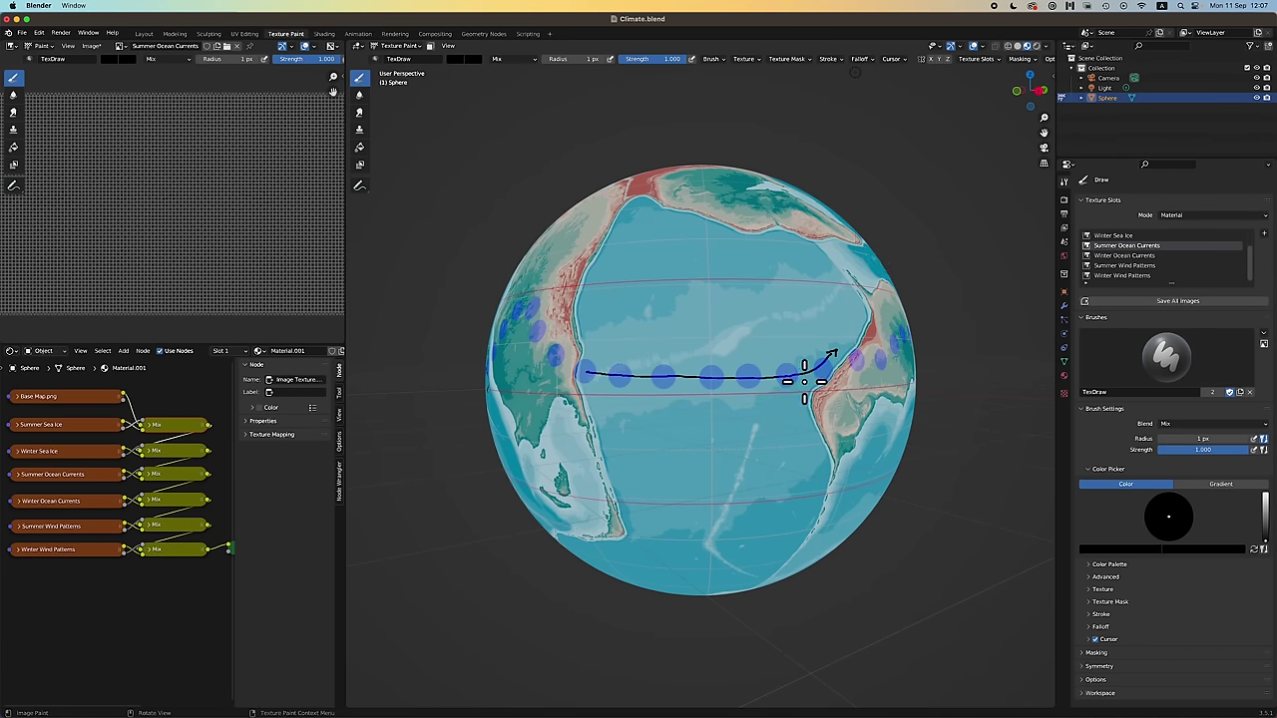
{"action": "left_click_drag", "start_coordinate": [791, 404], "coordinate": [801, 410]}
{"action": "scroll", "coordinate": [795, 412], "scroll_direction": "right", "scroll_amount": 15}
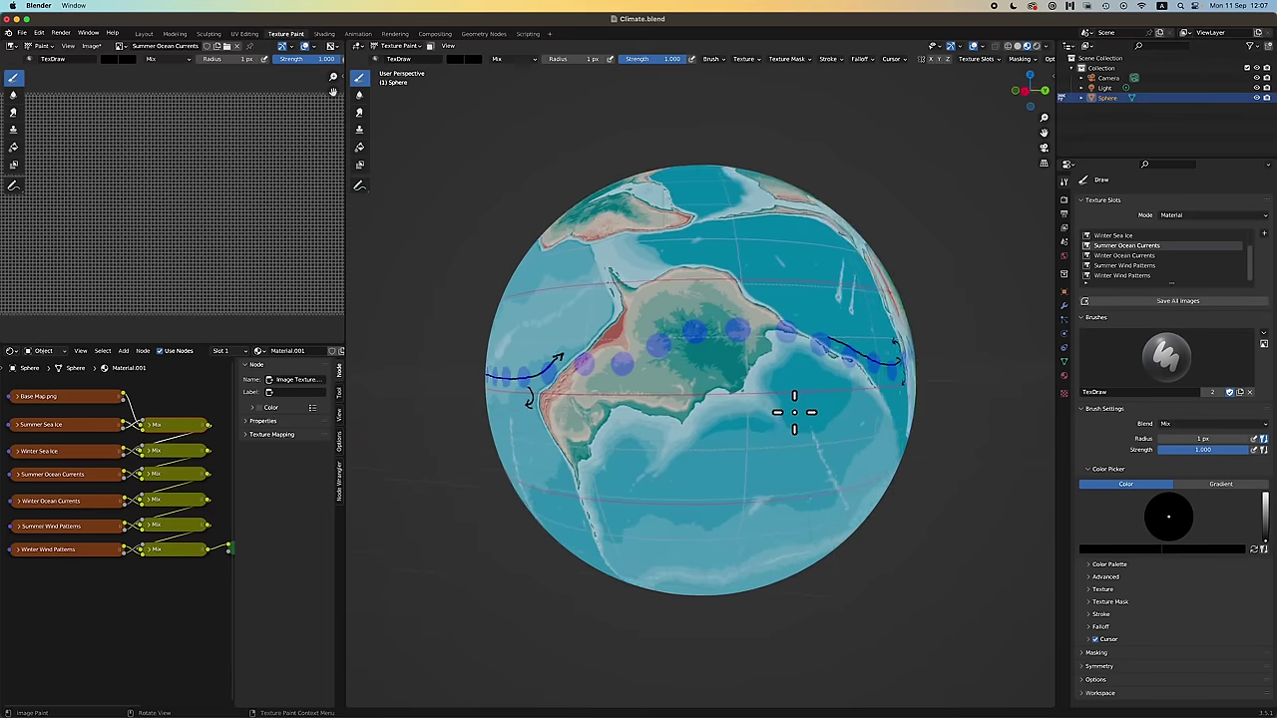
{"action": "key", "text": "super+s"}
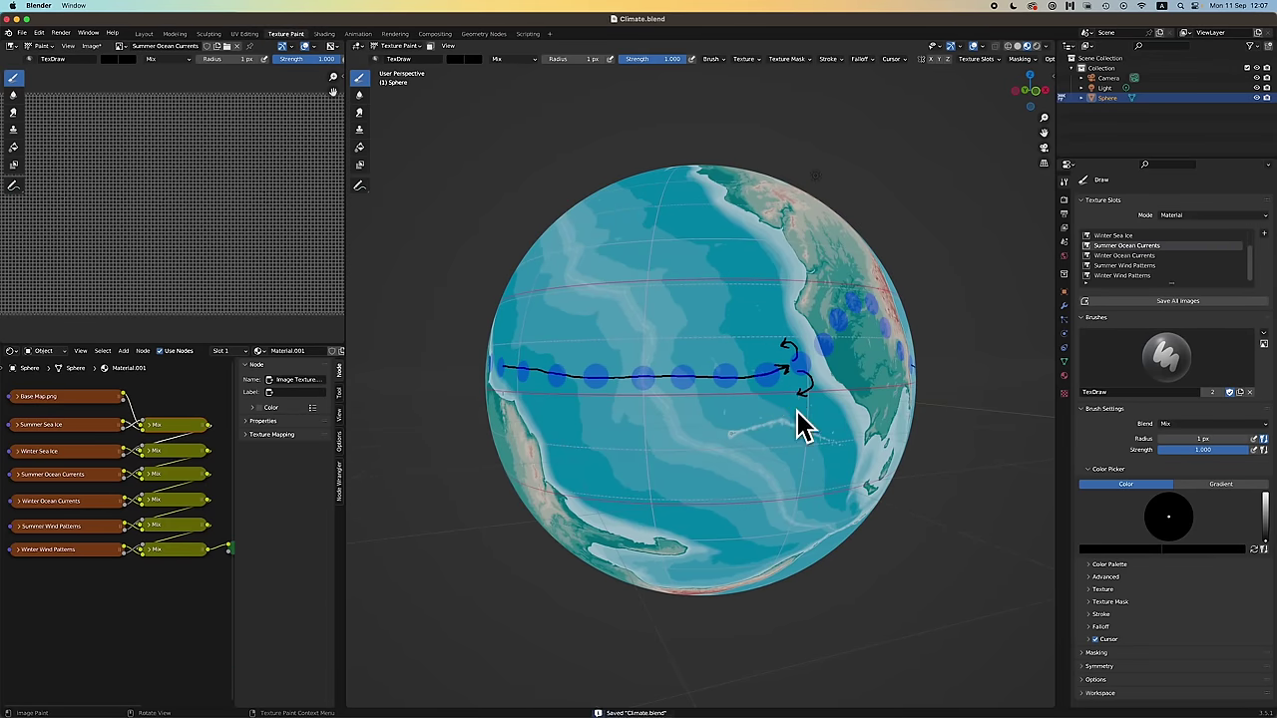
Draw thicker black westward arrows north and south of the dotted line in the ocean west of the mountainous continent and in the widest ocean.
{"action": "scroll", "coordinate": [806, 424], "scroll_direction": "left", "scroll_amount": 3}
{"action": "left_click_drag", "start_coordinate": [820, 346], "coordinate": [537, 343]}
{"action": "left_click_drag", "start_coordinate": [537, 344], "coordinate": [545, 337]}
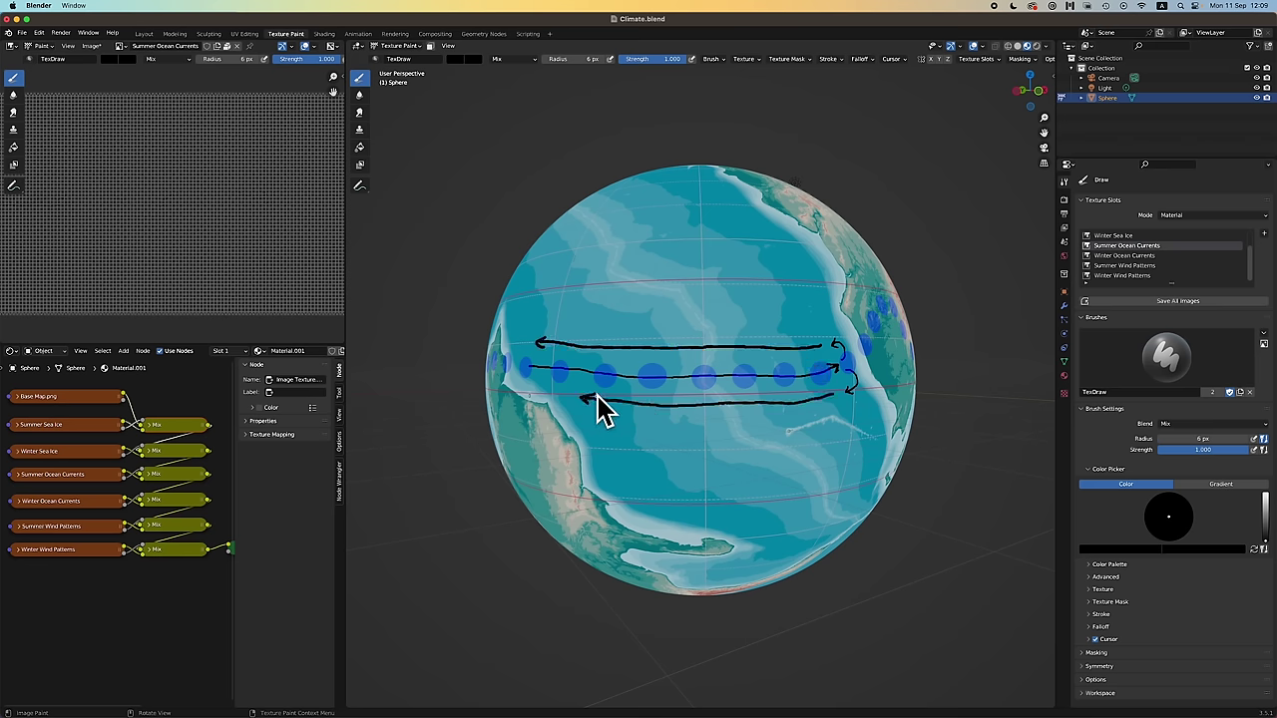
{"action": "scroll", "coordinate": [658, 411], "scroll_direction": "right", "scroll_amount": 5}
{"action": "scroll", "coordinate": [679, 408], "scroll_direction": "right", "scroll_amount": 2}
{"action": "mouse_move", "coordinate": [868, 347]}
{"action": "left_mouse_down"}
{"action": "mouse_move", "coordinate": [638, 335]}
{"action": "mouse_move", "coordinate": [665, 349]}
{"action": "left_mouse_up"}
{"action": "mouse_move", "coordinate": [830, 407]}
{"action": "left_mouse_down"}
{"action": "mouse_move", "coordinate": [661, 403]}
{"action": "mouse_move", "coordinate": [672, 409]}
{"action": "left_mouse_up"}
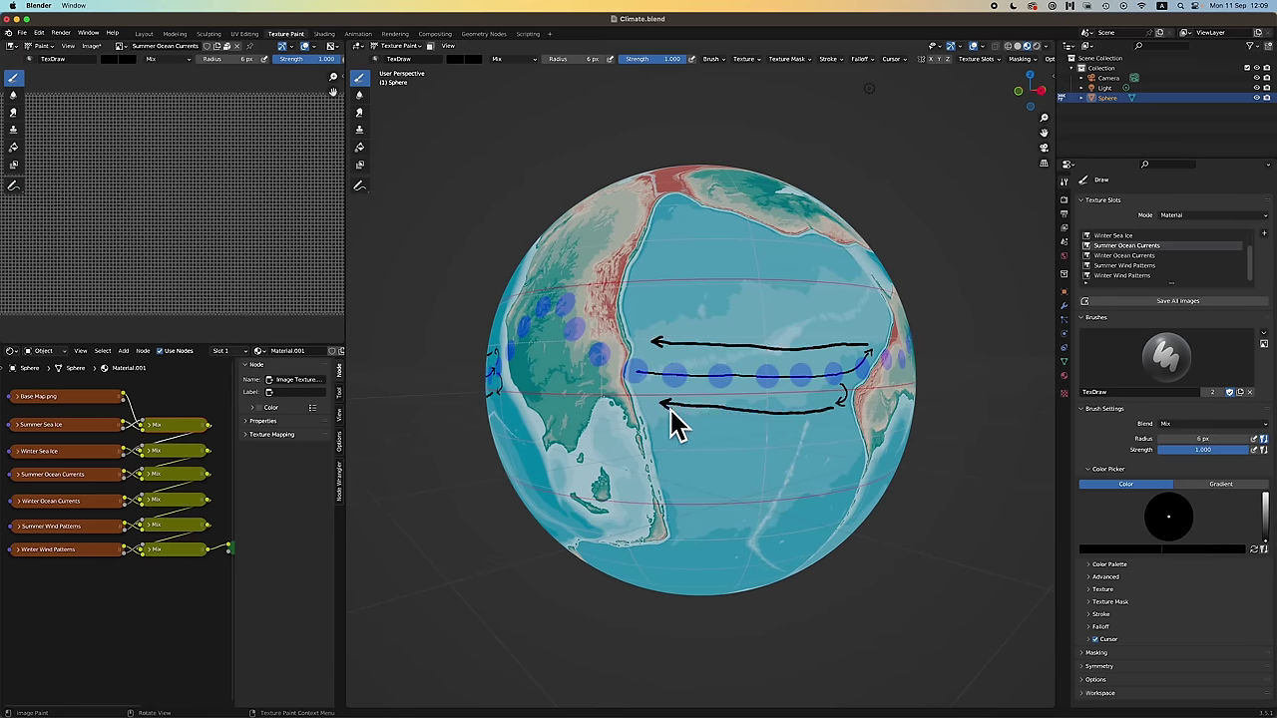
Draw black westward arrows on both sides of the dotted line west of the island chain, bending the southern one southwest along the continent's coast.
{"action": "scroll", "coordinate": [726, 404], "scroll_direction": "left", "scroll_amount": 10}
{"action": "scroll", "coordinate": [725, 404], "scroll_direction": "right", "scroll_amount": 3}
{"action": "mouse_move", "coordinate": [760, 340]}
{"action": "left_mouse_down"}
{"action": "mouse_move", "coordinate": [680, 334]}
{"action": "mouse_move", "coordinate": [688, 341]}
{"action": "left_mouse_up"}
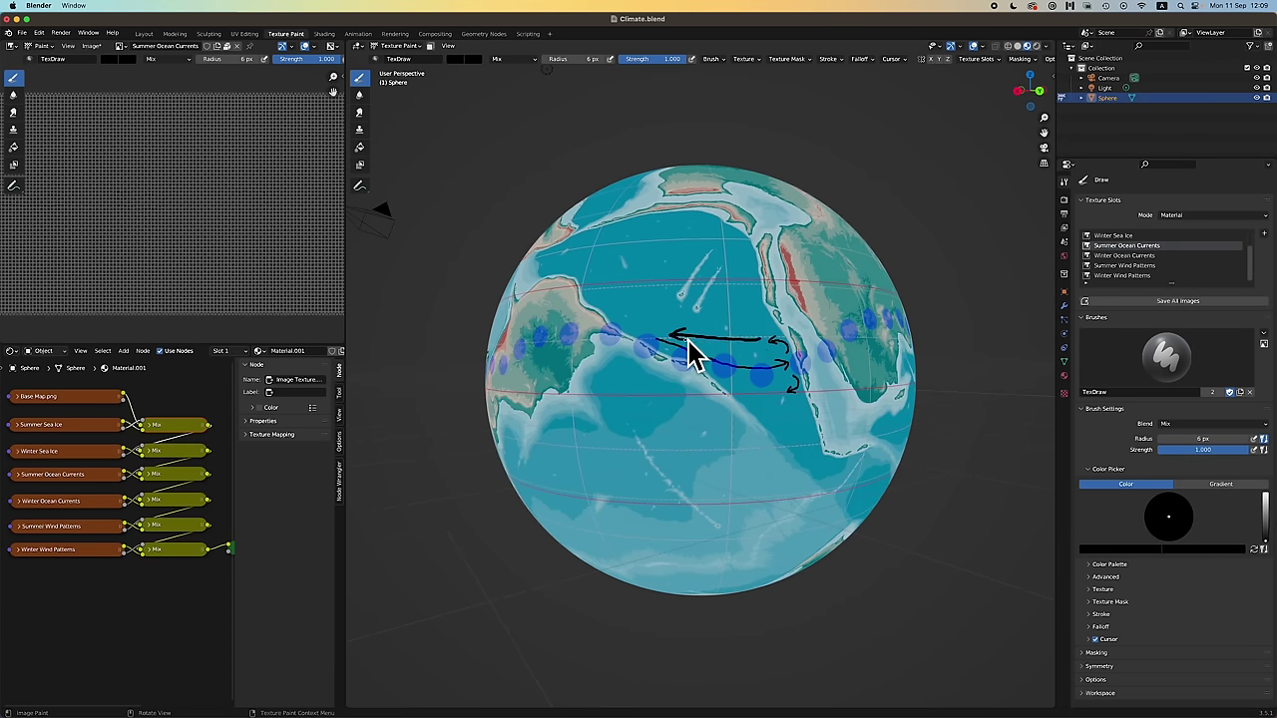
{"action": "left_click_drag", "start_coordinate": [782, 394], "coordinate": [615, 400]}
{"action": "scroll", "coordinate": [618, 399], "scroll_direction": "right", "scroll_amount": 3}
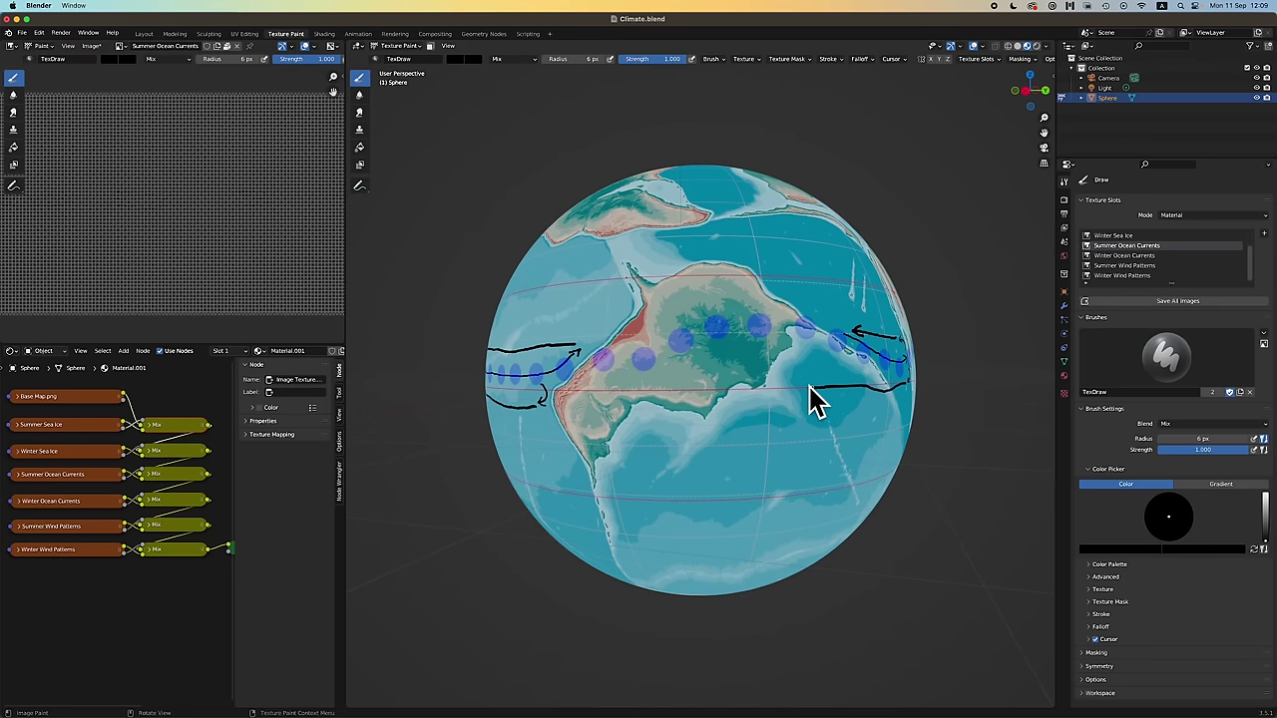
{"action": "mouse_move", "coordinate": [812, 392]}
{"action": "left_mouse_down"}
{"action": "mouse_move", "coordinate": [649, 428]}
{"action": "mouse_move", "coordinate": [665, 433]}
{"action": "left_mouse_up"}
{"action": "scroll", "coordinate": [667, 436], "scroll_direction": "right", "scroll_amount": 4}
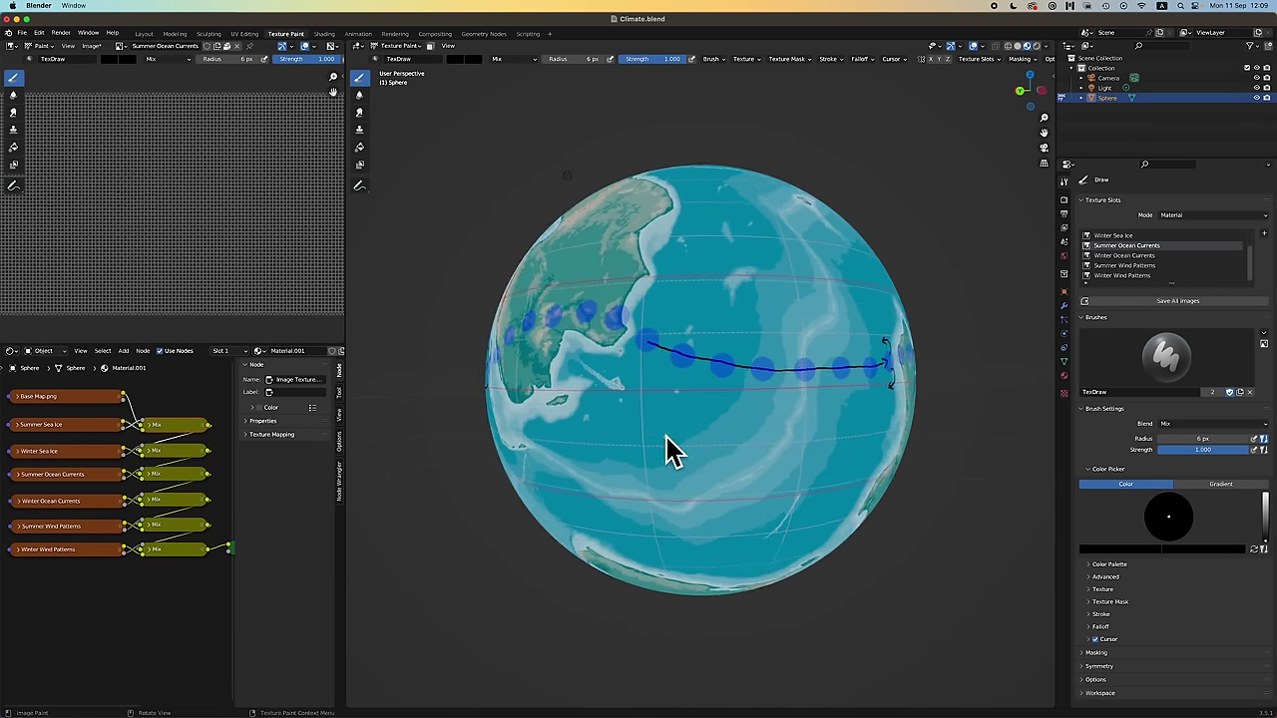
Draw black 6 px westward arrows north and south of the dotted line in the ocean east of the large continent.
{"action": "mouse_move", "coordinate": [859, 344]}
{"action": "left_mouse_down"}
{"action": "mouse_move", "coordinate": [740, 341]}
{"action": "mouse_move", "coordinate": [632, 333]}
{"action": "left_mouse_up"}
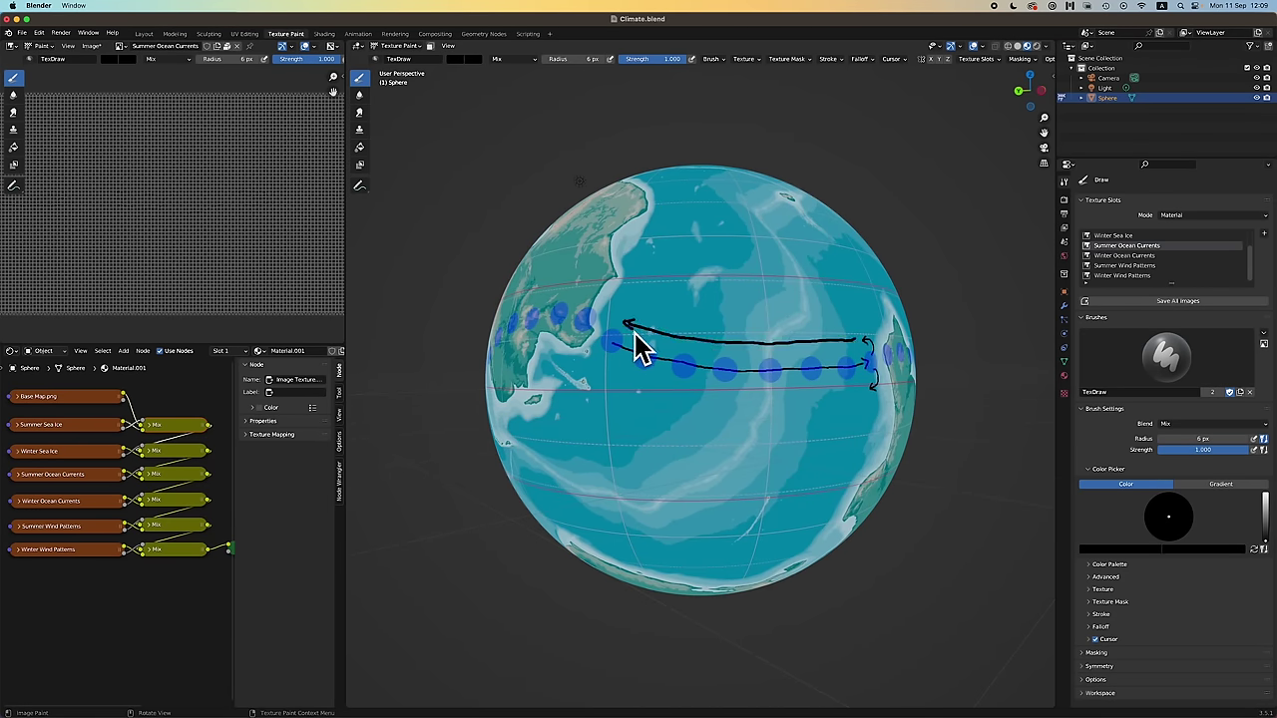
{"action": "mouse_move", "coordinate": [864, 392]}
{"action": "left_mouse_down"}
{"action": "mouse_move", "coordinate": [773, 401]}
{"action": "mouse_move", "coordinate": [612, 374]}
{"action": "mouse_move", "coordinate": [621, 391]}
{"action": "left_mouse_up"}
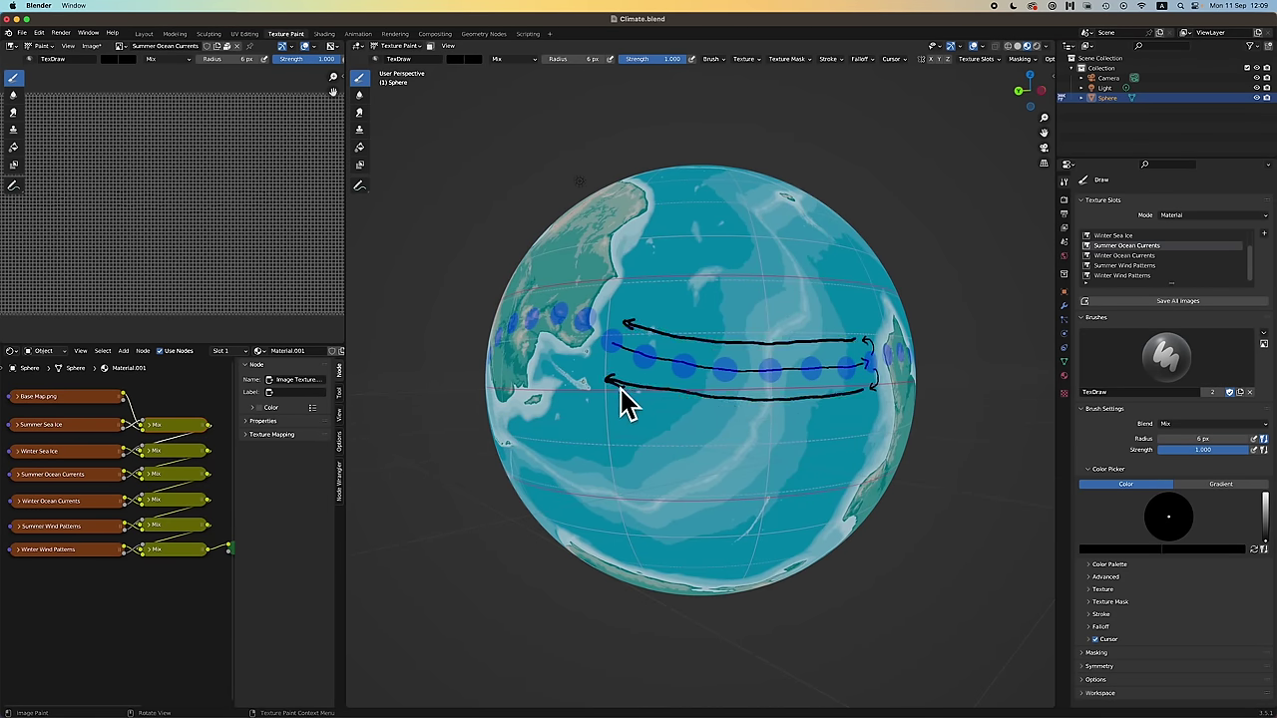
{"action": "scroll", "coordinate": [698, 389], "scroll_direction": "right", "scroll_amount": 4}
{"action": "scroll", "coordinate": [758, 389], "scroll_direction": "right", "scroll_amount": 6}
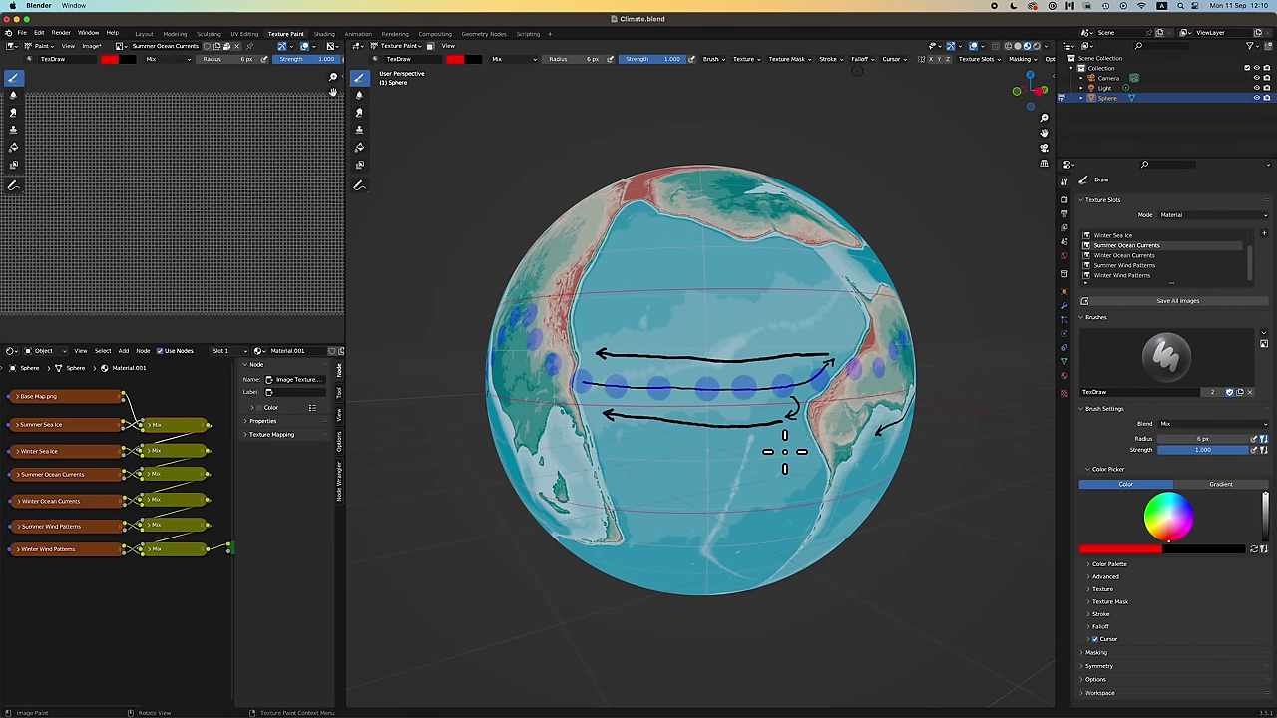
Draw red 6 px northward arrows from the western current ends west of the mountainous continent, at the island chain and east of the large continent.
{"action": "scroll", "coordinate": [788, 448], "scroll_direction": "right", "scroll_amount": 5}
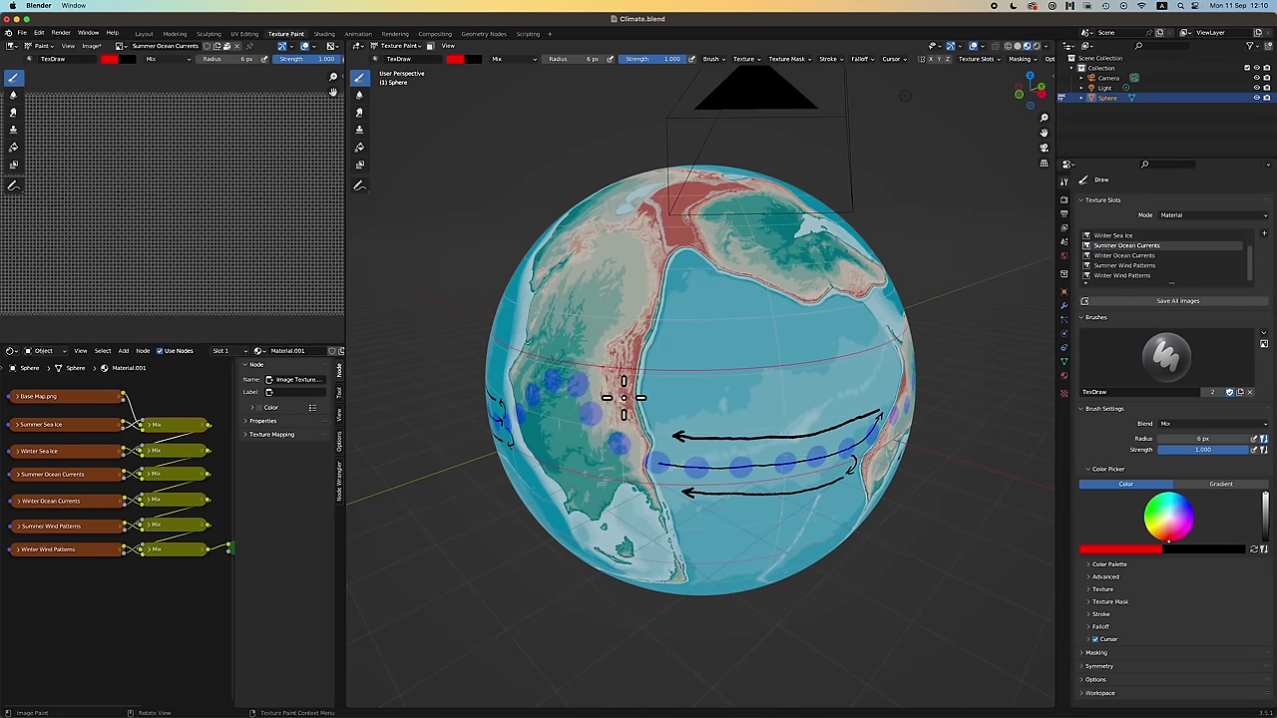
{"action": "mouse_move", "coordinate": [666, 424]}
{"action": "left_mouse_down"}
{"action": "mouse_move", "coordinate": [661, 381]}
{"action": "mouse_move", "coordinate": [673, 330]}
{"action": "mouse_move", "coordinate": [685, 336]}
{"action": "left_mouse_up"}
{"action": "scroll", "coordinate": [702, 387], "scroll_direction": "right", "scroll_amount": 6}
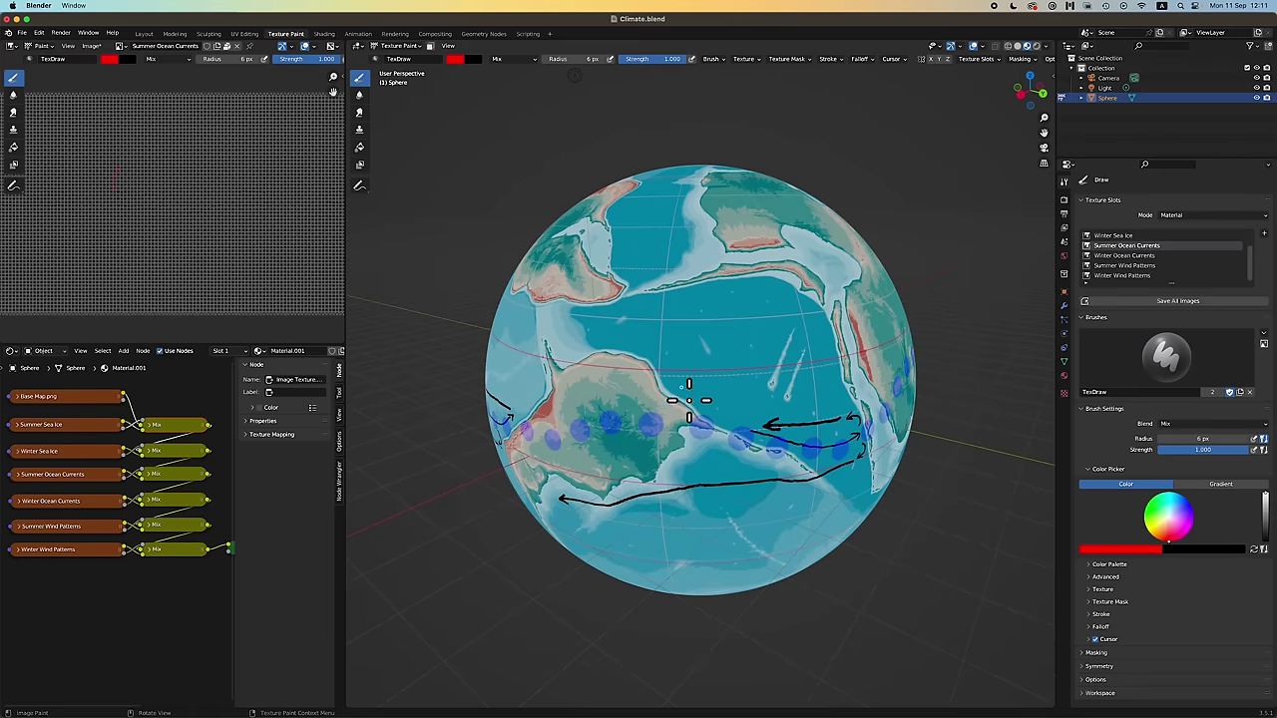
{"action": "mouse_move", "coordinate": [740, 416]}
{"action": "left_mouse_down"}
{"action": "mouse_move", "coordinate": [656, 353]}
{"action": "mouse_move", "coordinate": [564, 331]}
{"action": "mouse_move", "coordinate": [642, 354]}
{"action": "mouse_move", "coordinate": [652, 311]}
{"action": "left_mouse_up"}
{"action": "scroll", "coordinate": [671, 336], "scroll_direction": "right", "scroll_amount": 6}
{"action": "left_click_drag", "start_coordinate": [640, 325], "coordinate": [658, 329]}
Draw red southward arrows from the southern westward currents in the ocean east of the large continent and in the widest ocean.
{"action": "scroll", "coordinate": [798, 322], "scroll_direction": "right", "scroll_amount": 5}
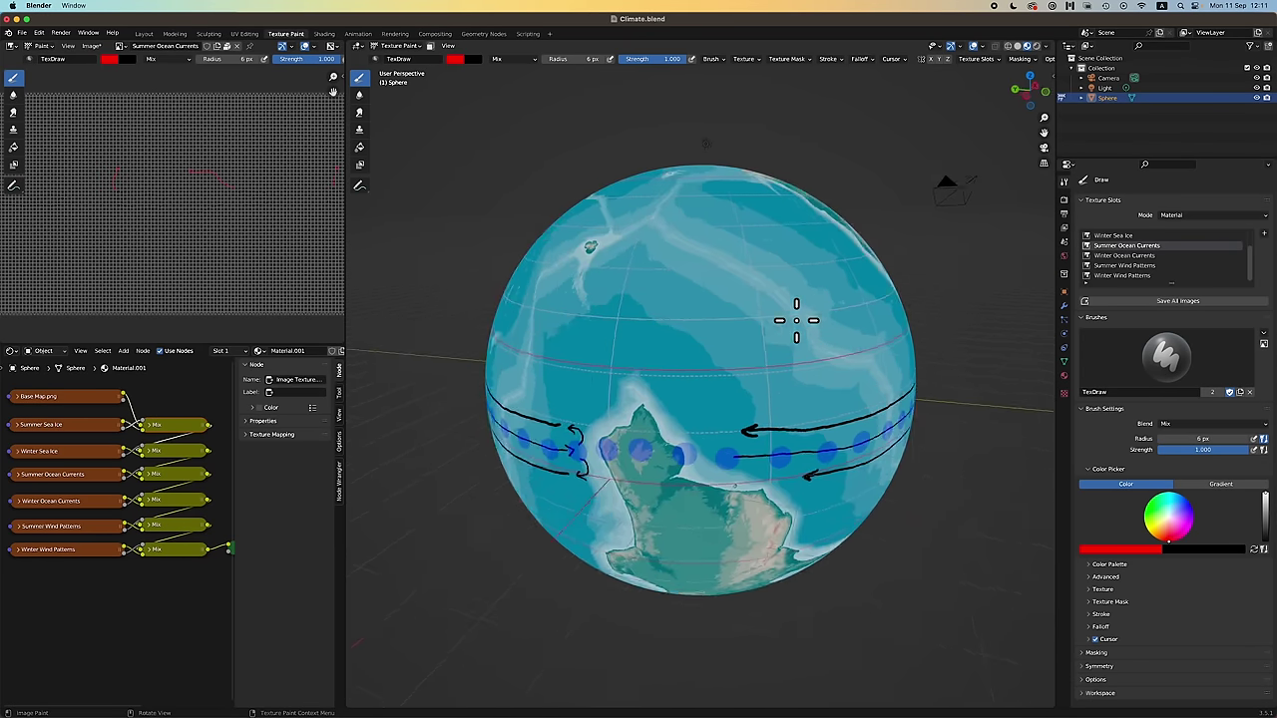
{"action": "scroll", "coordinate": [622, 288], "scroll_direction": "right", "scroll_amount": 6}
{"action": "scroll", "coordinate": [617, 288], "scroll_direction": "right", "scroll_amount": 8}
{"action": "scroll", "coordinate": [639, 299], "scroll_direction": "down", "scroll_amount": 5}
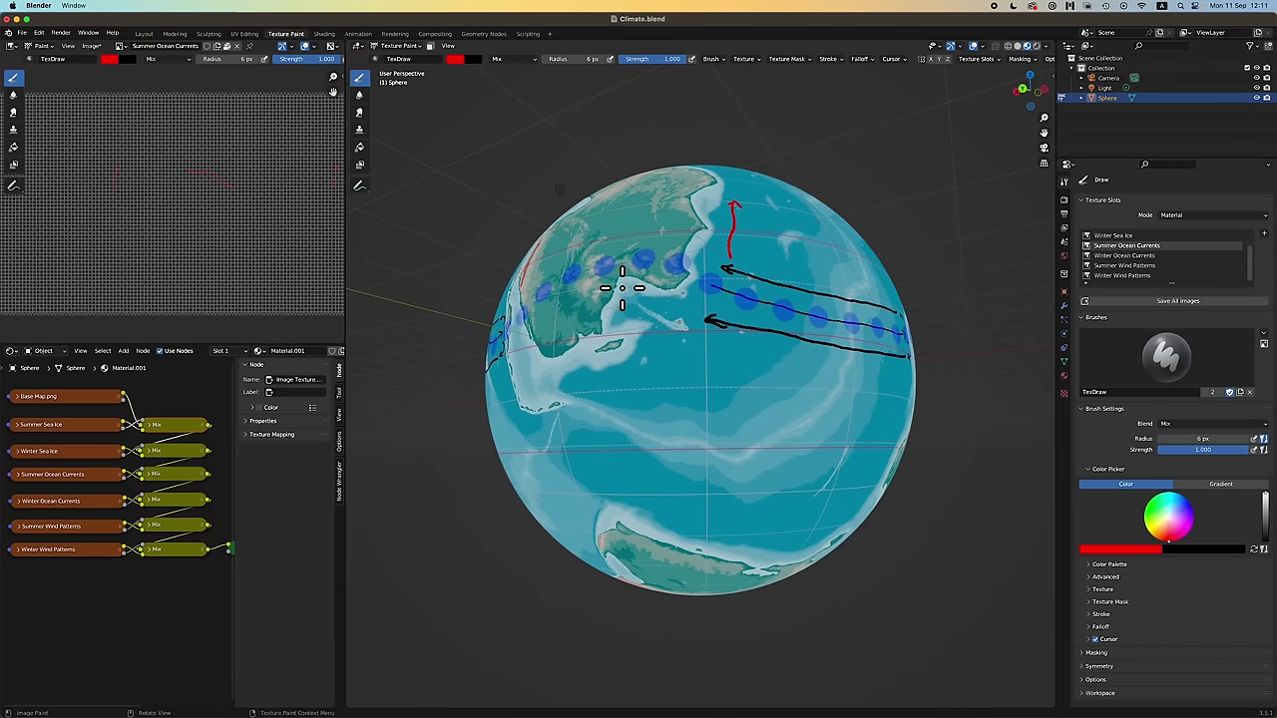
{"action": "mouse_move", "coordinate": [664, 331]}
{"action": "left_mouse_down"}
{"action": "mouse_move", "coordinate": [580, 410]}
{"action": "mouse_move", "coordinate": [607, 485]}
{"action": "left_mouse_up"}
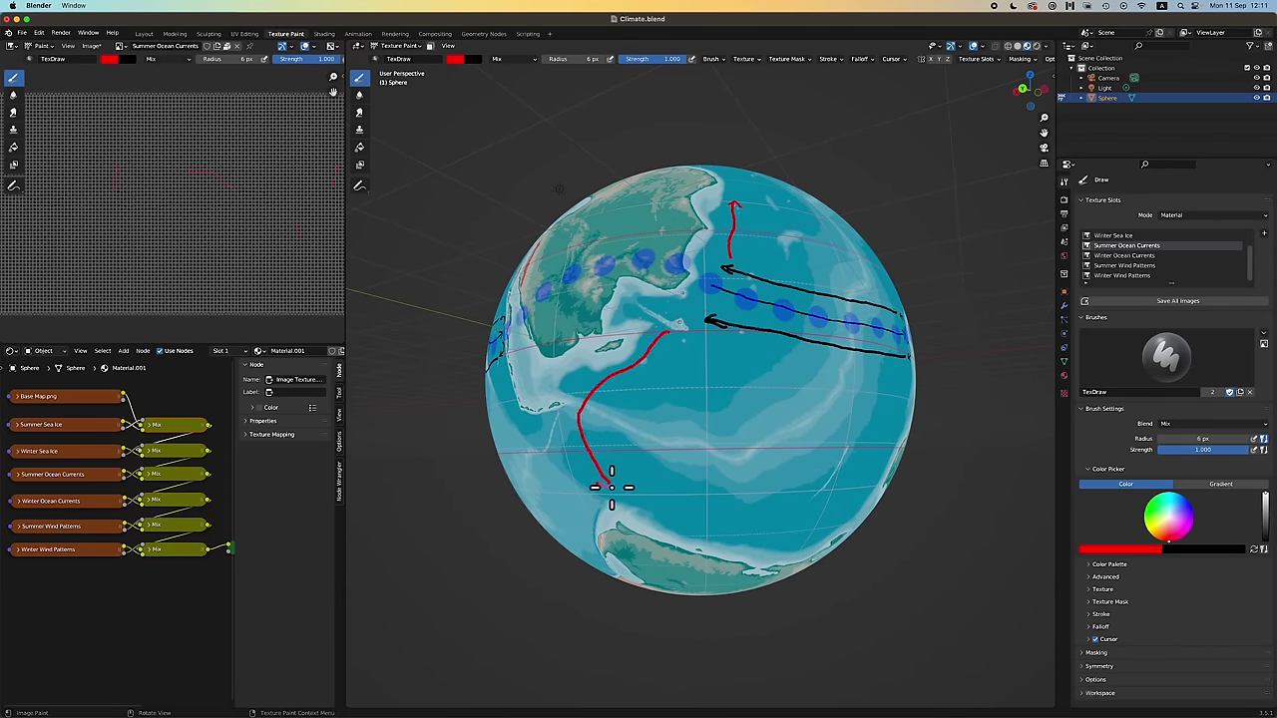
{"action": "scroll", "coordinate": [721, 450], "scroll_direction": "down", "scroll_amount": 5}
{"action": "mouse_move", "coordinate": [684, 405]}
{"action": "left_mouse_down"}
{"action": "mouse_move", "coordinate": [751, 458]}
{"action": "mouse_move", "coordinate": [815, 490]}
{"action": "left_mouse_up"}
Draw red southward arrows along the western side of the ocean west of the mountainous continent and off that continent's southeastern coast.
{"action": "scroll", "coordinate": [806, 507], "scroll_direction": "left", "scroll_amount": 6}
{"action": "mouse_move", "coordinate": [676, 356]}
{"action": "left_mouse_down"}
{"action": "mouse_move", "coordinate": [662, 437]}
{"action": "mouse_move", "coordinate": [677, 475]}
{"action": "mouse_move", "coordinate": [657, 391]}
{"action": "mouse_move", "coordinate": [681, 492]}
{"action": "left_mouse_up"}
{"action": "key", "text": "super+z"}
{"action": "left_click_drag", "start_coordinate": [669, 488], "coordinate": [683, 483]}
{"action": "scroll", "coordinate": [682, 482], "scroll_direction": "left", "scroll_amount": 6}
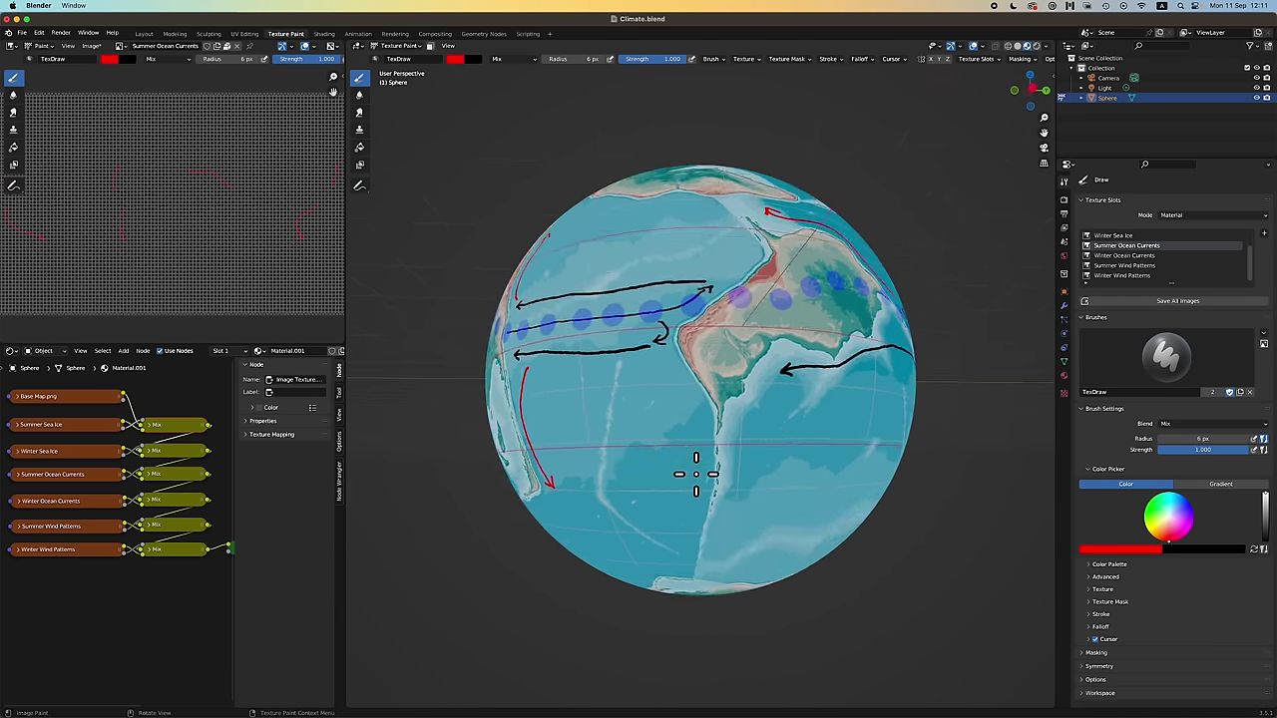
{"action": "mouse_move", "coordinate": [707, 344]}
{"action": "left_mouse_down"}
{"action": "mouse_move", "coordinate": [680, 384]}
{"action": "mouse_move", "coordinate": [699, 440]}
{"action": "left_mouse_up"}
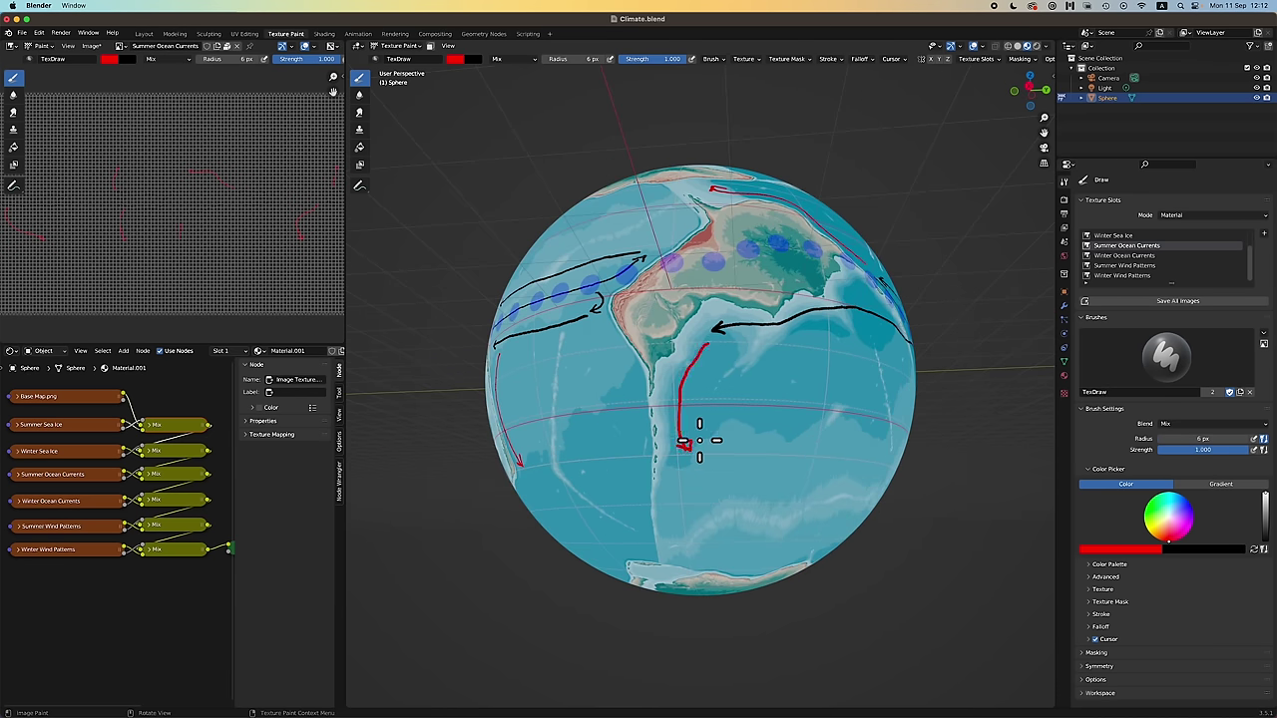
Draw a red northwestward arrow from the northern westward current past the northern tip of the tapered continent.
{"action": "scroll", "coordinate": [684, 442], "scroll_direction": "right", "scroll_amount": 10}
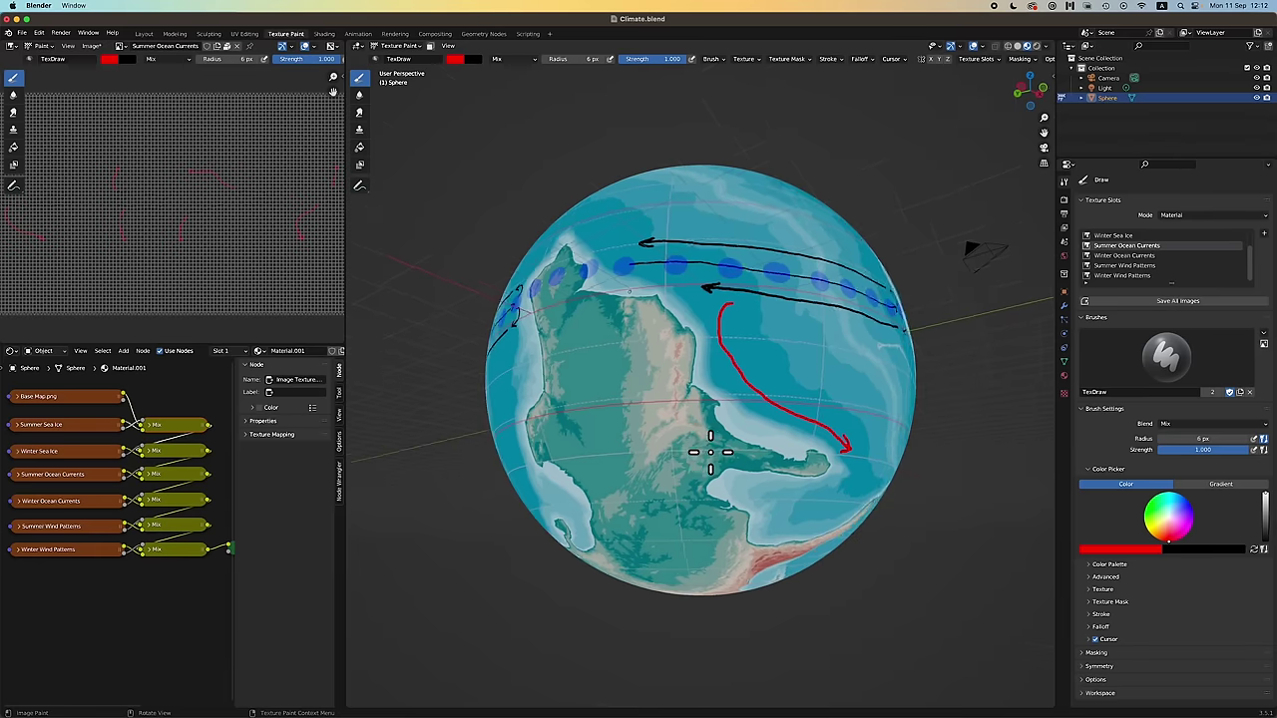
{"action": "scroll", "coordinate": [710, 452], "scroll_direction": "up", "scroll_amount": 10}
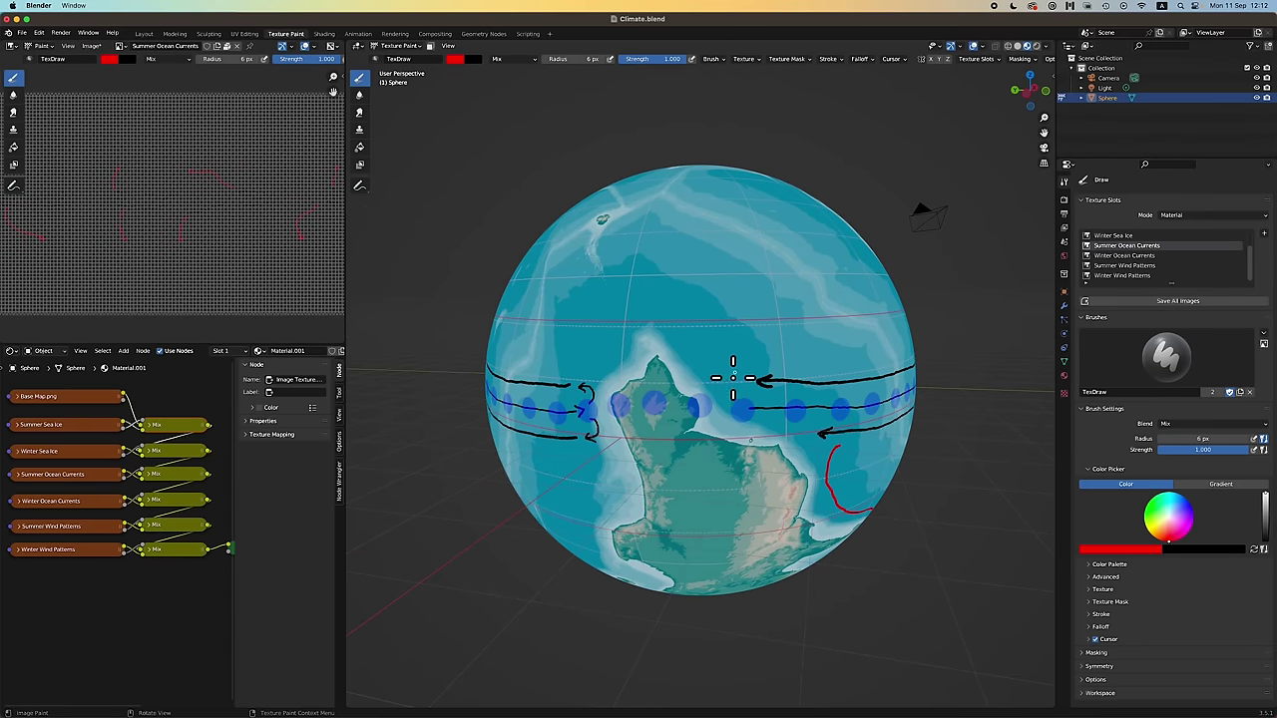
{"action": "mouse_move", "coordinate": [720, 377]}
{"action": "left_mouse_down"}
{"action": "mouse_move", "coordinate": [676, 335]}
{"action": "mouse_move", "coordinate": [688, 328]}
{"action": "left_mouse_up"}
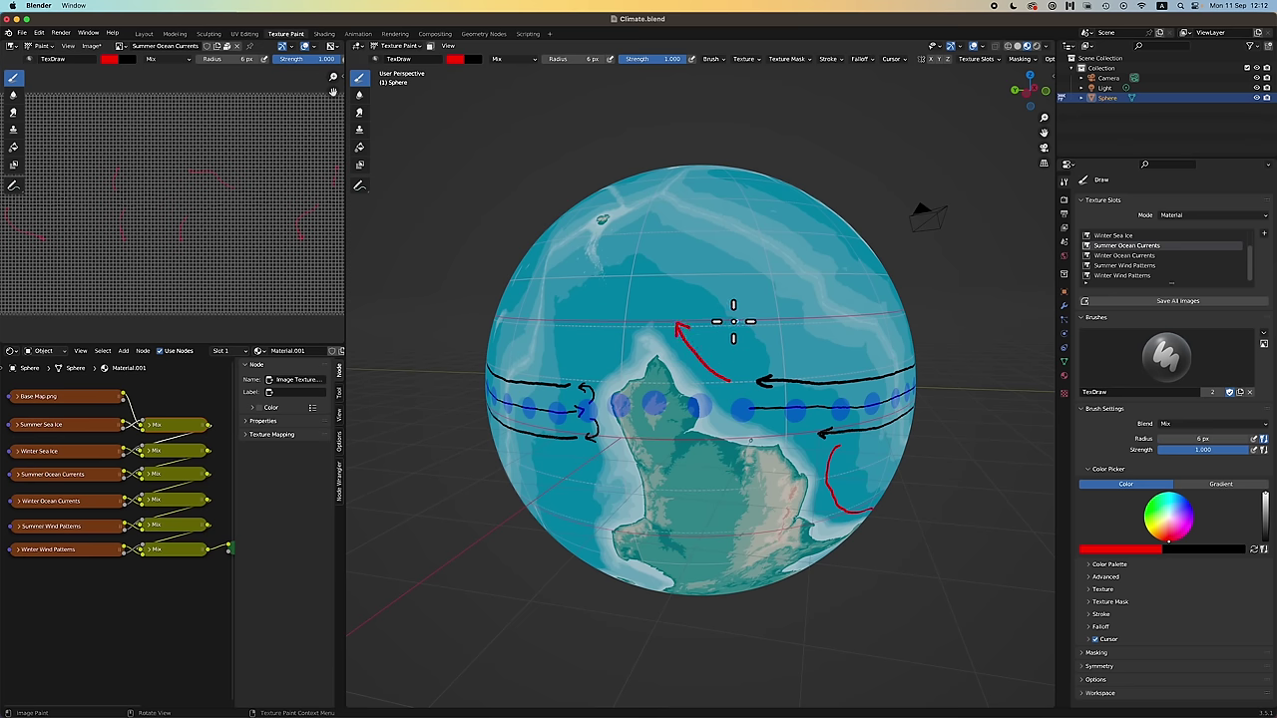
Mark two northern latitudes with short red dashes east of the large continent, and consult Wikipedia's ocean current map in Safari.
{"action": "scroll", "coordinate": [808, 339], "scroll_direction": "right", "scroll_amount": 15}
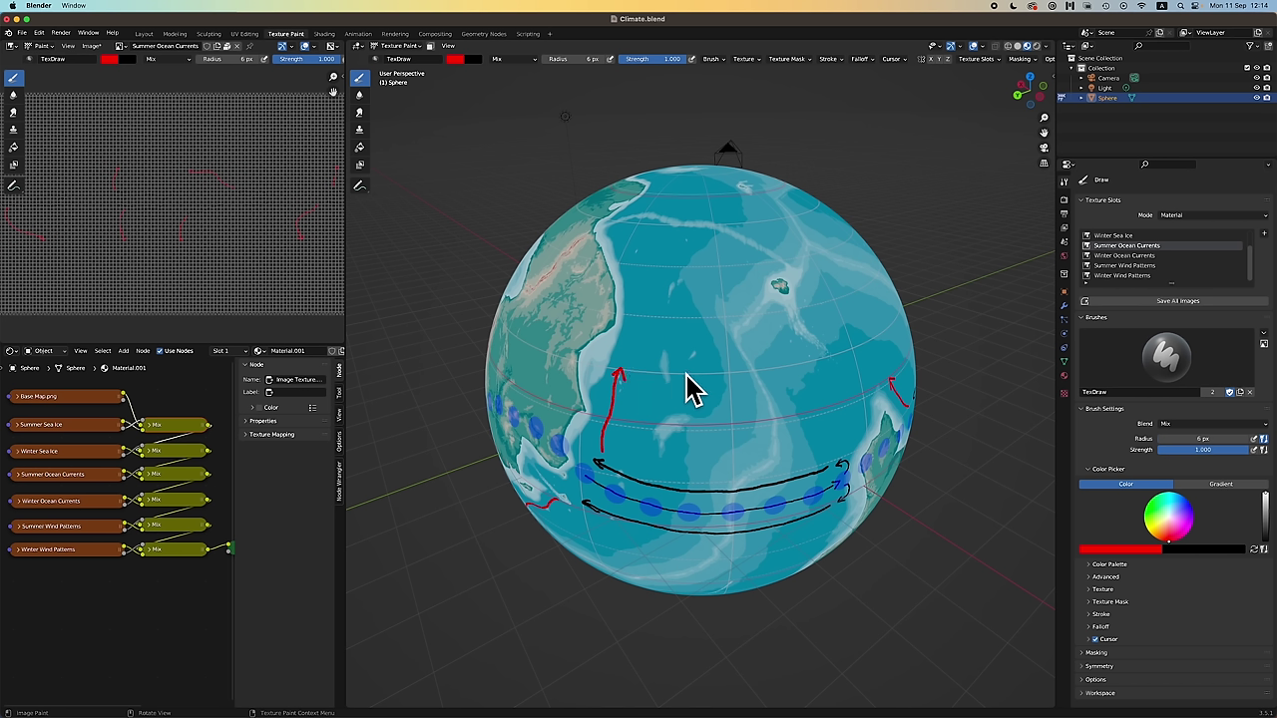
{"action": "left_click_drag", "start_coordinate": [682, 376], "coordinate": [711, 374]}
{"action": "left_click_drag", "start_coordinate": [680, 227], "coordinate": [705, 225]}
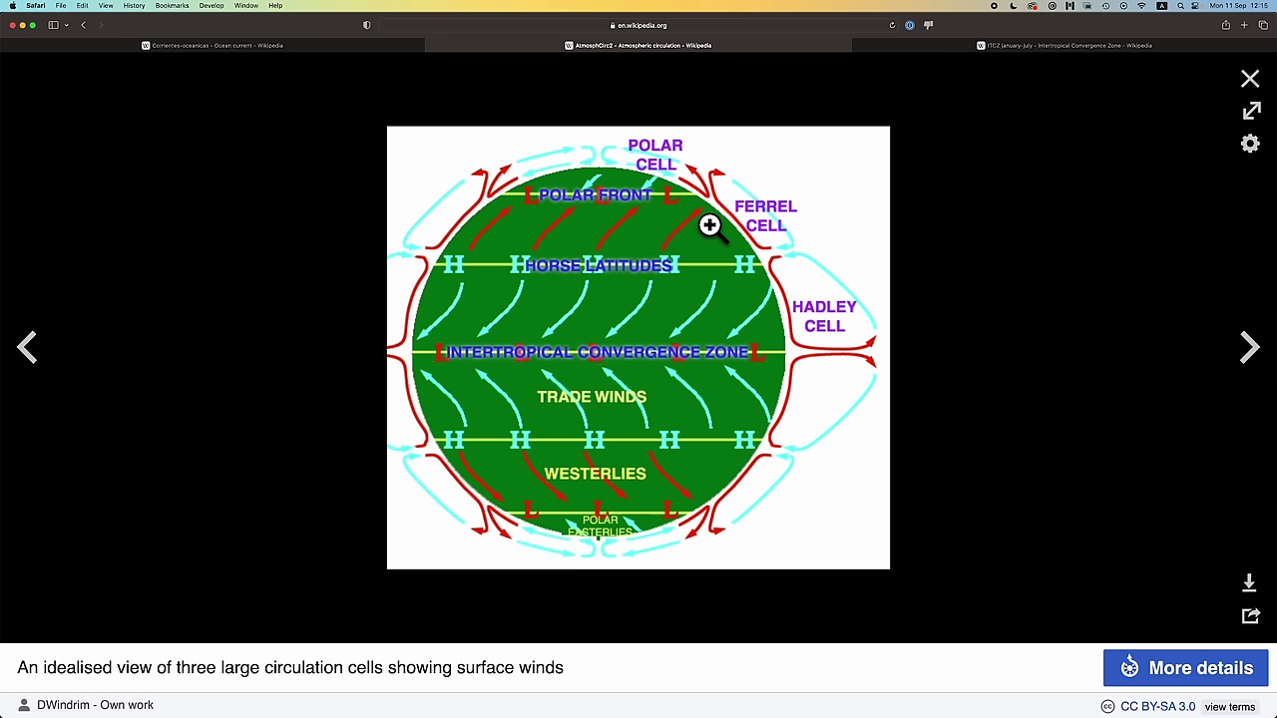
{"action": "left_click", "coordinate": [322, 45]}
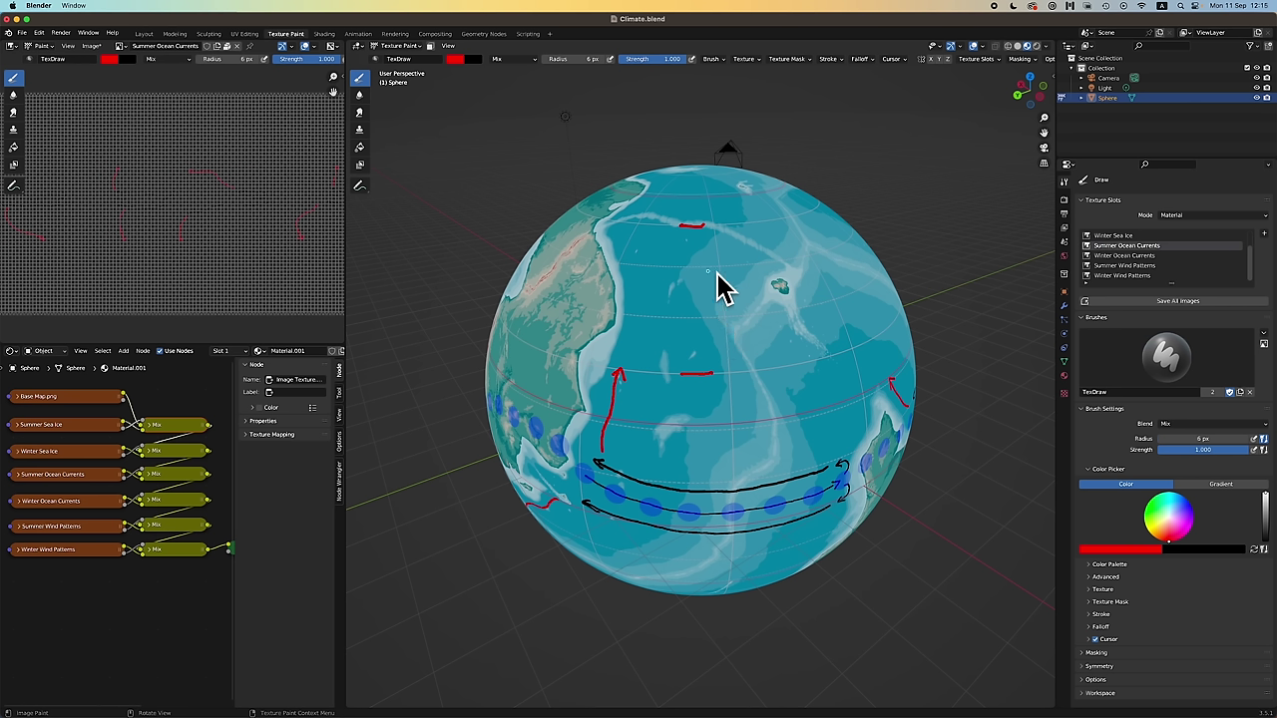
{"action": "mouse_move", "coordinate": [698, 279]}
{"action": "left_mouse_down"}
{"action": "mouse_move", "coordinate": [672, 293]}
{"action": "mouse_move", "coordinate": [701, 328]}
{"action": "mouse_move", "coordinate": [704, 286]}
{"action": "mouse_move", "coordinate": [698, 305]}
{"action": "left_mouse_up"}
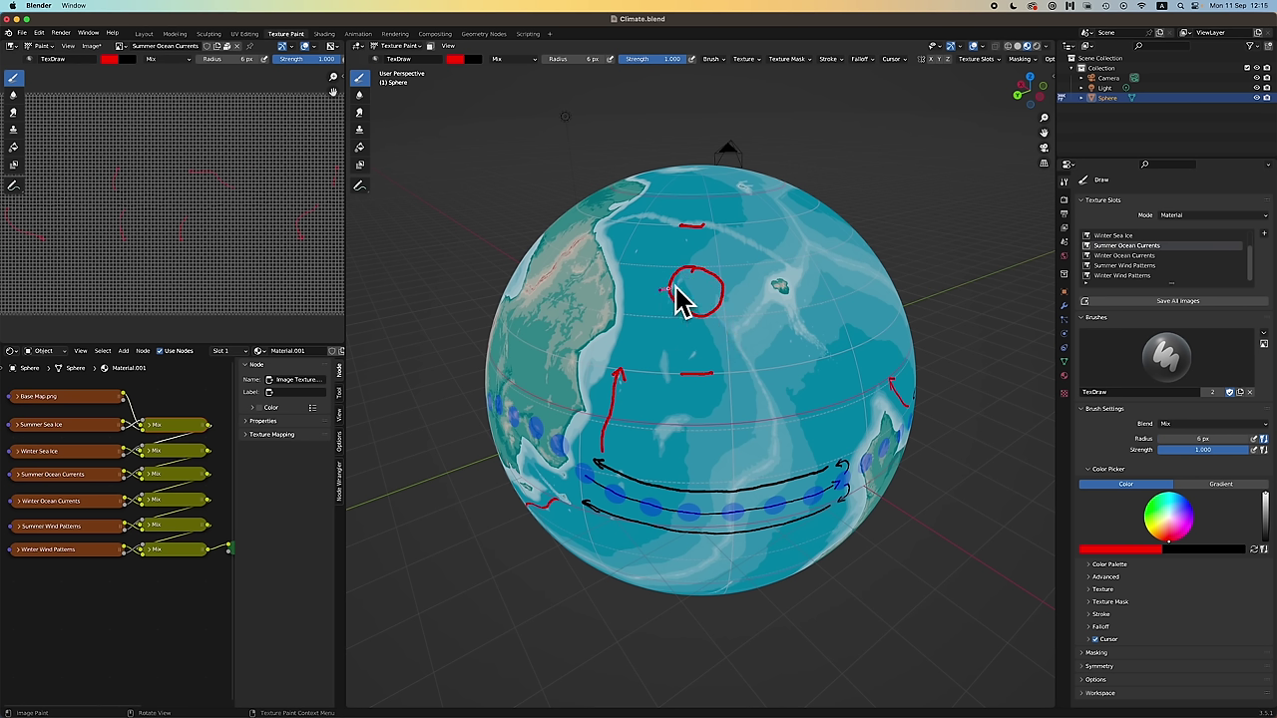
{"action": "mouse_move", "coordinate": [660, 290]}
{"action": "left_mouse_down"}
{"action": "mouse_move", "coordinate": [740, 284]}
{"action": "mouse_move", "coordinate": [674, 279]}
{"action": "mouse_move", "coordinate": [710, 303]}
{"action": "left_mouse_up"}
{"action": "key", "text": "super+z"}
{"action": "key", "text": "super+z"}
{"action": "key", "text": "super+z"}
{"action": "key", "text": "super+z"}
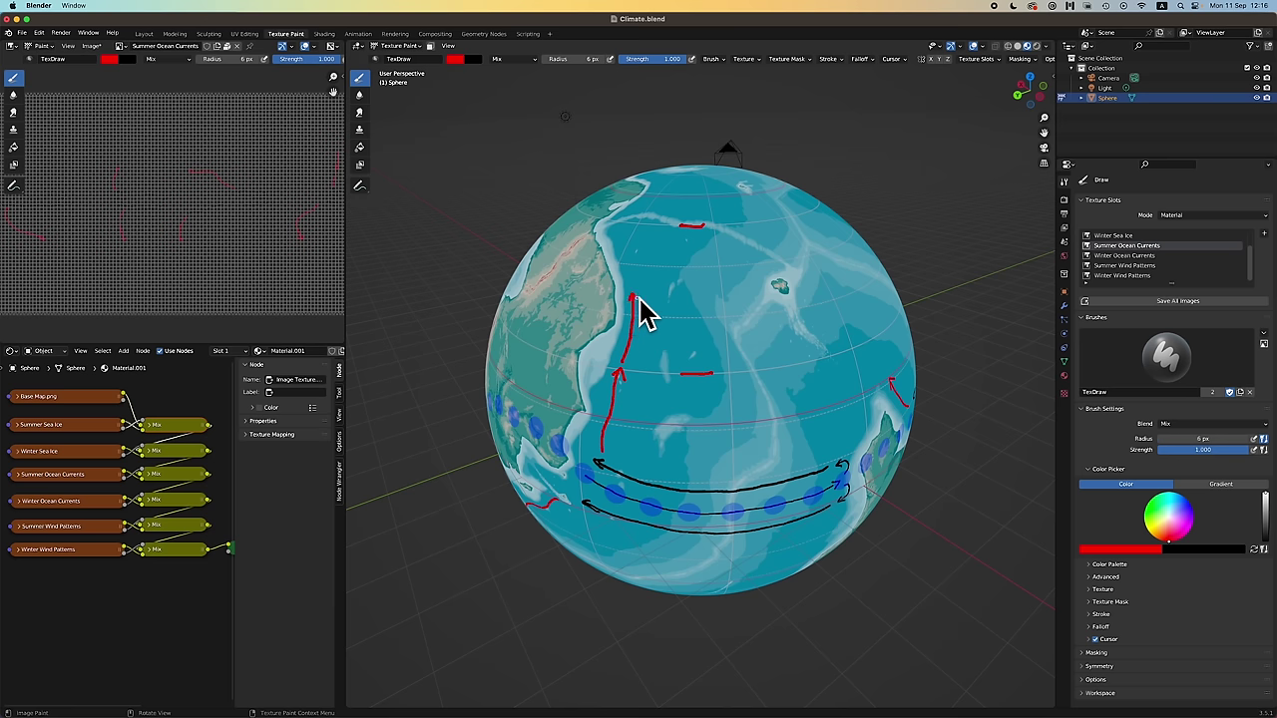
Draw a red arrow off the widest ocean's northeastern coast and join it to the large continent's northward current with a long eastward stroke.
{"action": "scroll", "coordinate": [741, 289], "scroll_direction": "right", "scroll_amount": 5}
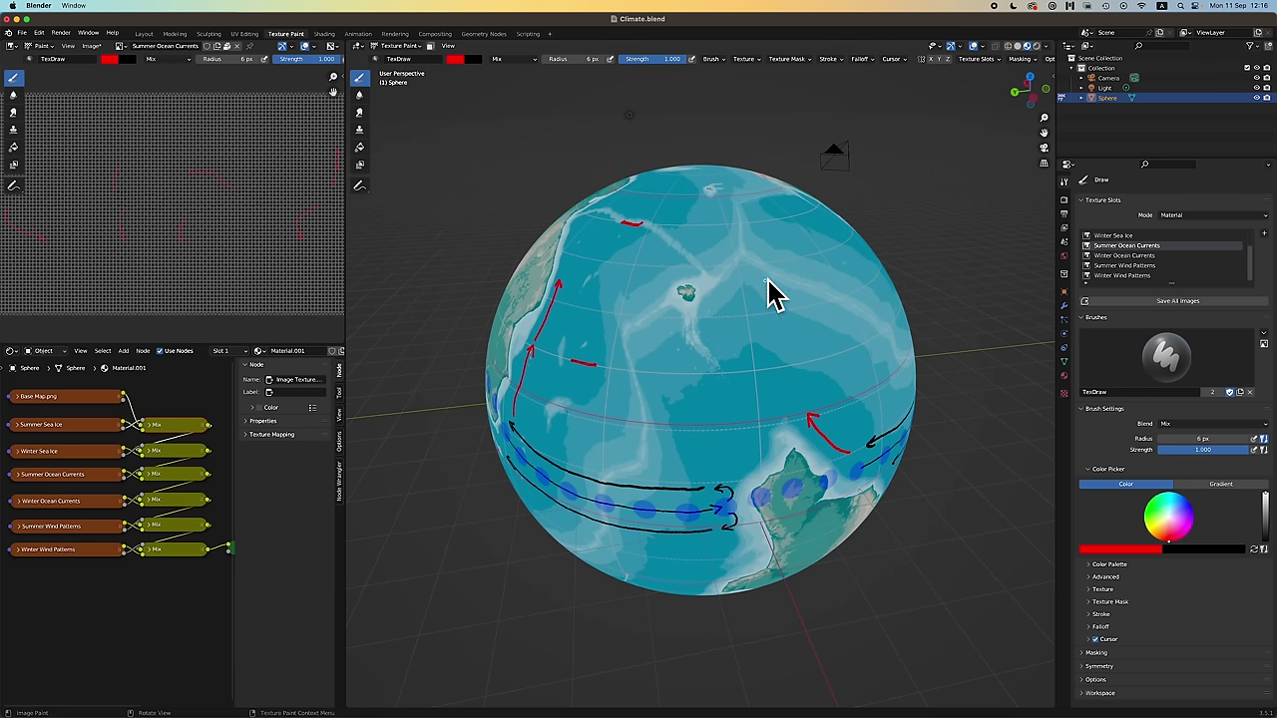
{"action": "scroll", "coordinate": [768, 280], "scroll_direction": "right", "scroll_amount": 3}
{"action": "scroll", "coordinate": [773, 289], "scroll_direction": "right", "scroll_amount": 3}
{"action": "scroll", "coordinate": [587, 303], "scroll_direction": "right", "scroll_amount": 3}
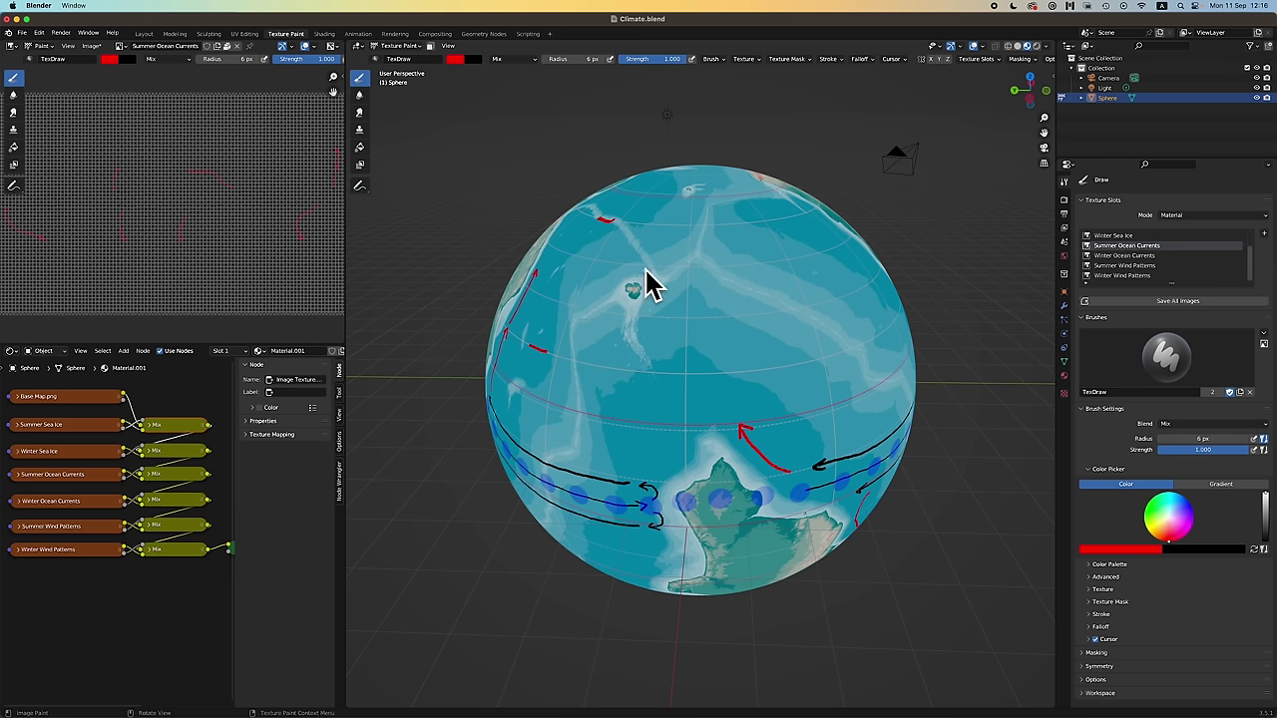
{"action": "scroll", "coordinate": [647, 270], "scroll_direction": "right", "scroll_amount": 1}
{"action": "scroll", "coordinate": [669, 274], "scroll_direction": "right", "scroll_amount": 5}
{"action": "scroll", "coordinate": [673, 288], "scroll_direction": "right", "scroll_amount": 4}
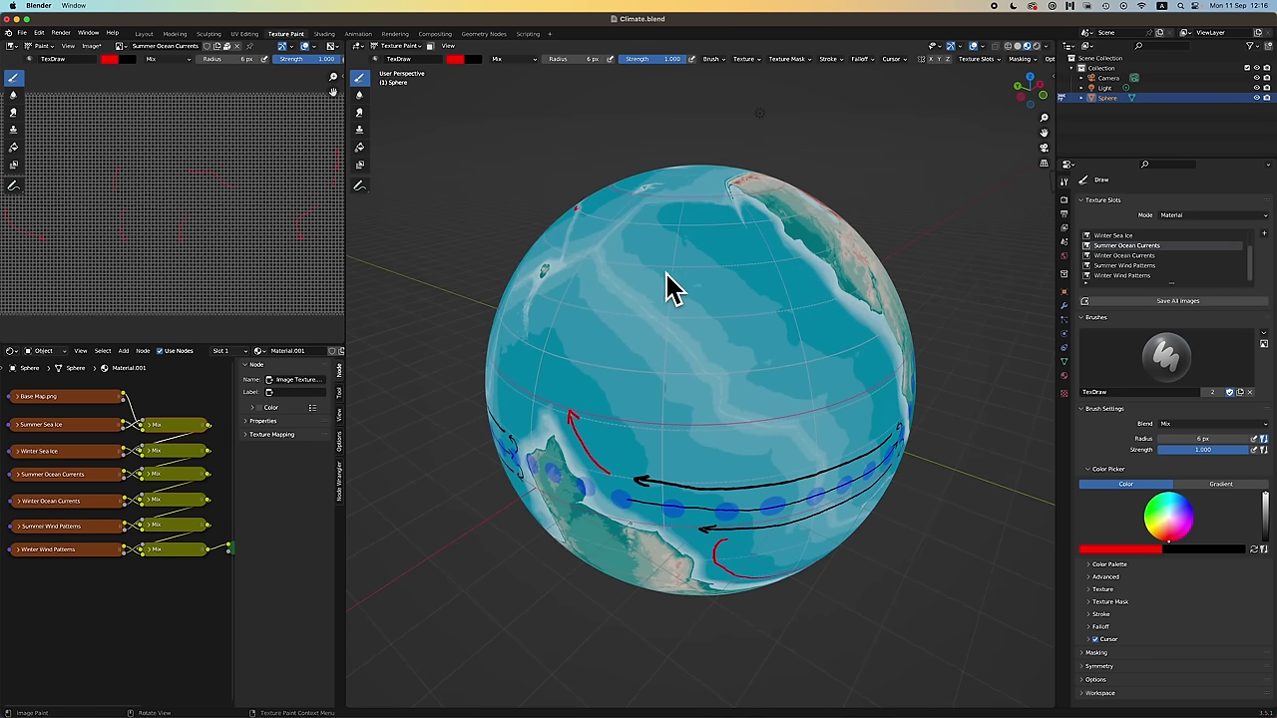
{"action": "scroll", "coordinate": [709, 293], "scroll_direction": "right", "scroll_amount": 4}
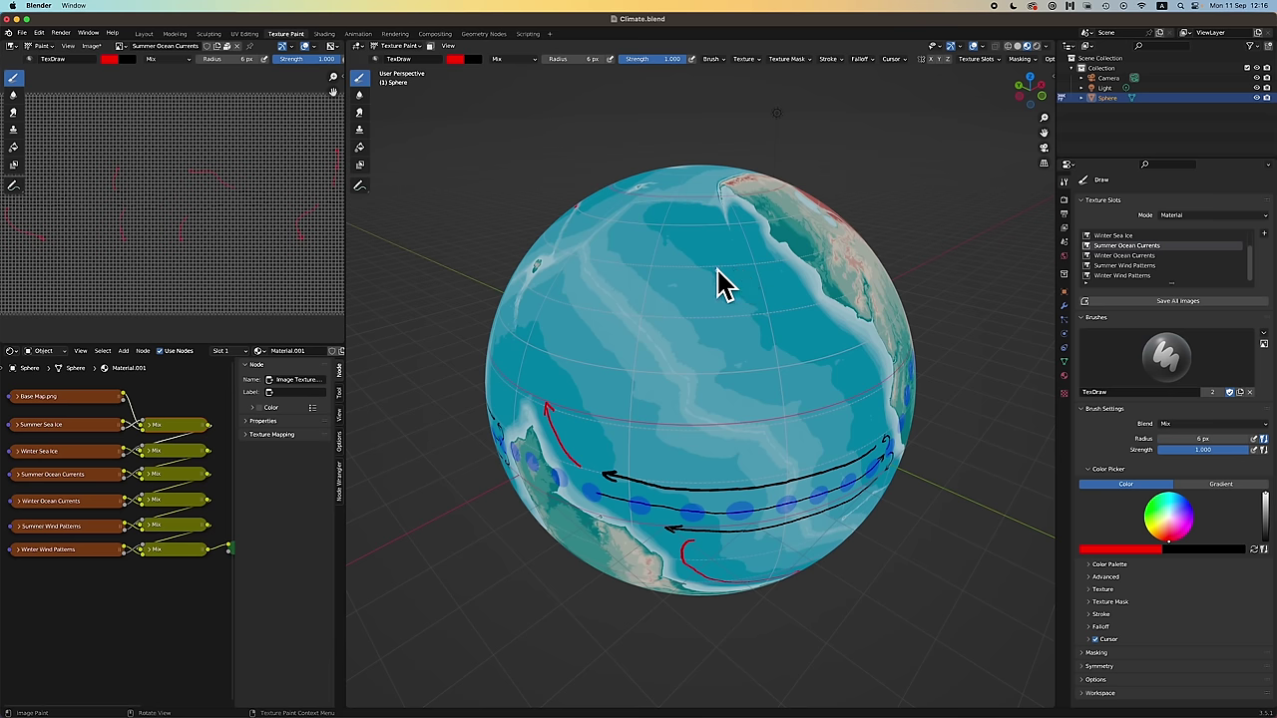
{"action": "left_click_drag", "start_coordinate": [717, 270], "coordinate": [750, 281]}
{"action": "scroll", "coordinate": [636, 344], "scroll_direction": "left", "scroll_amount": 10}
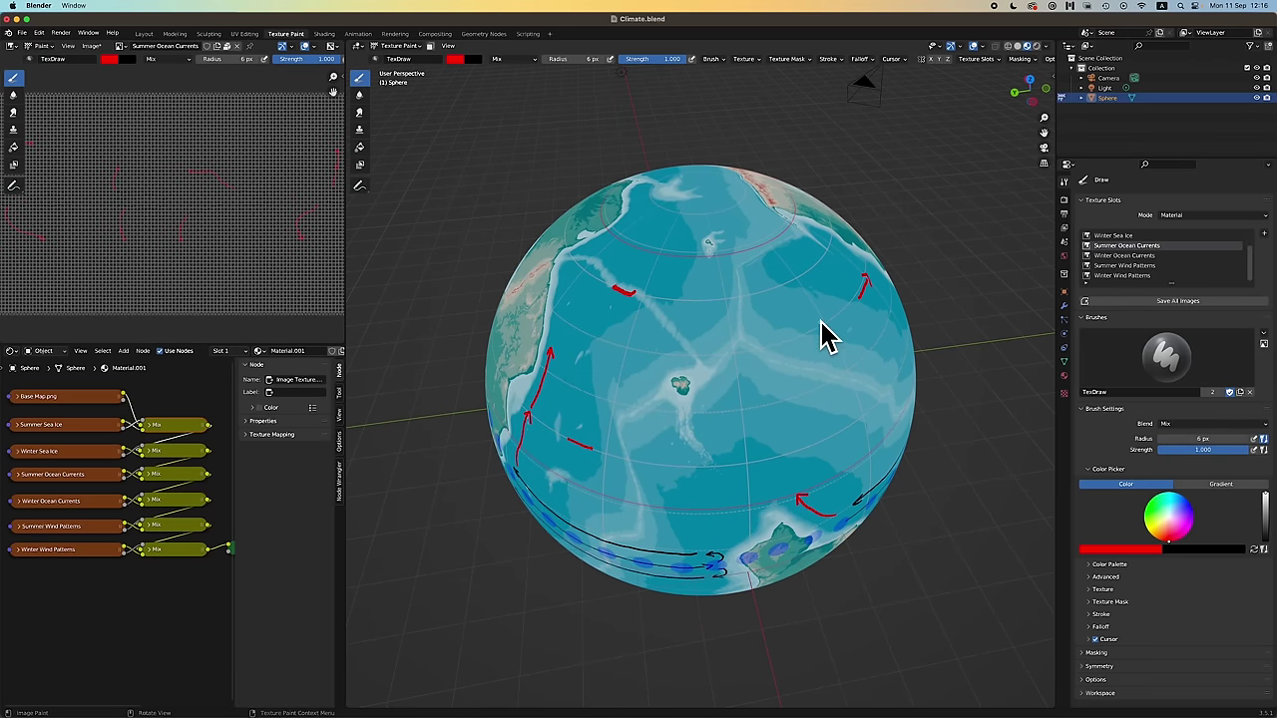
{"action": "mouse_move", "coordinate": [551, 349]}
{"action": "left_mouse_down"}
{"action": "mouse_move", "coordinate": [749, 356]}
{"action": "mouse_move", "coordinate": [794, 344]}
{"action": "mouse_move", "coordinate": [860, 289]}
{"action": "left_mouse_up"}
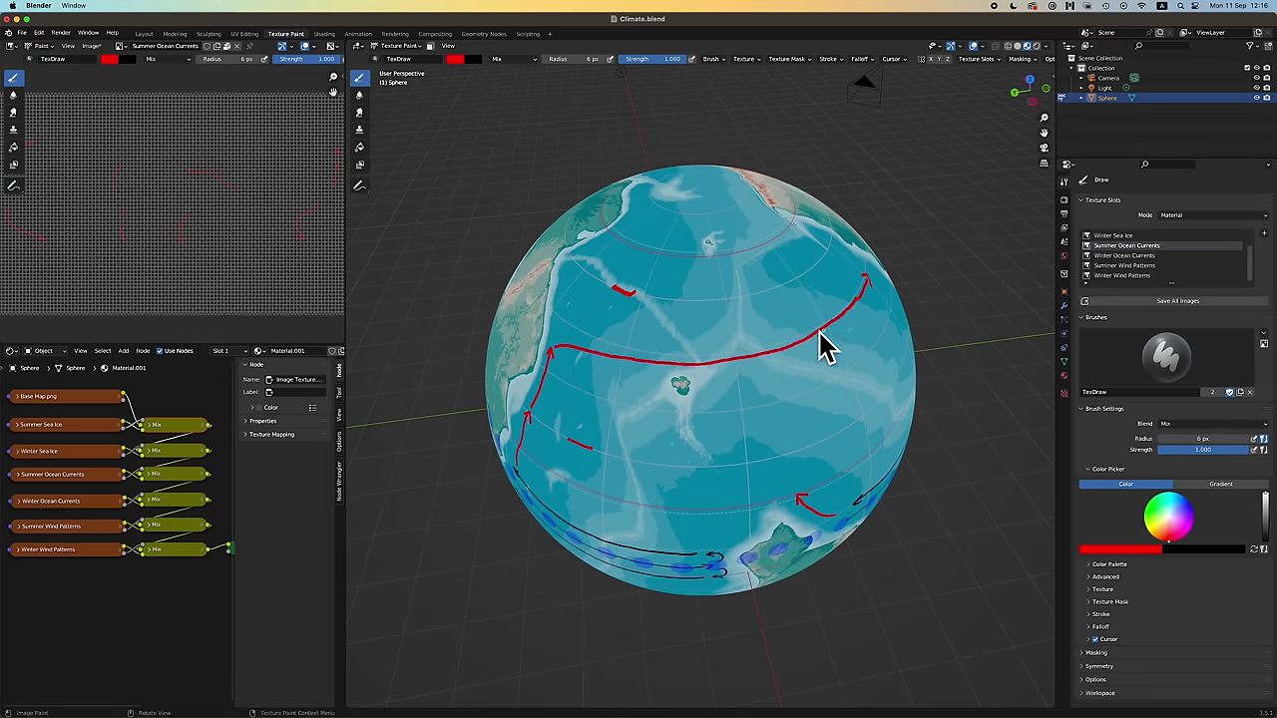
{"action": "scroll", "coordinate": [821, 342], "scroll_direction": "down", "scroll_amount": 3}
{"action": "scroll", "coordinate": [810, 344], "scroll_direction": "down", "scroll_amount": 3}
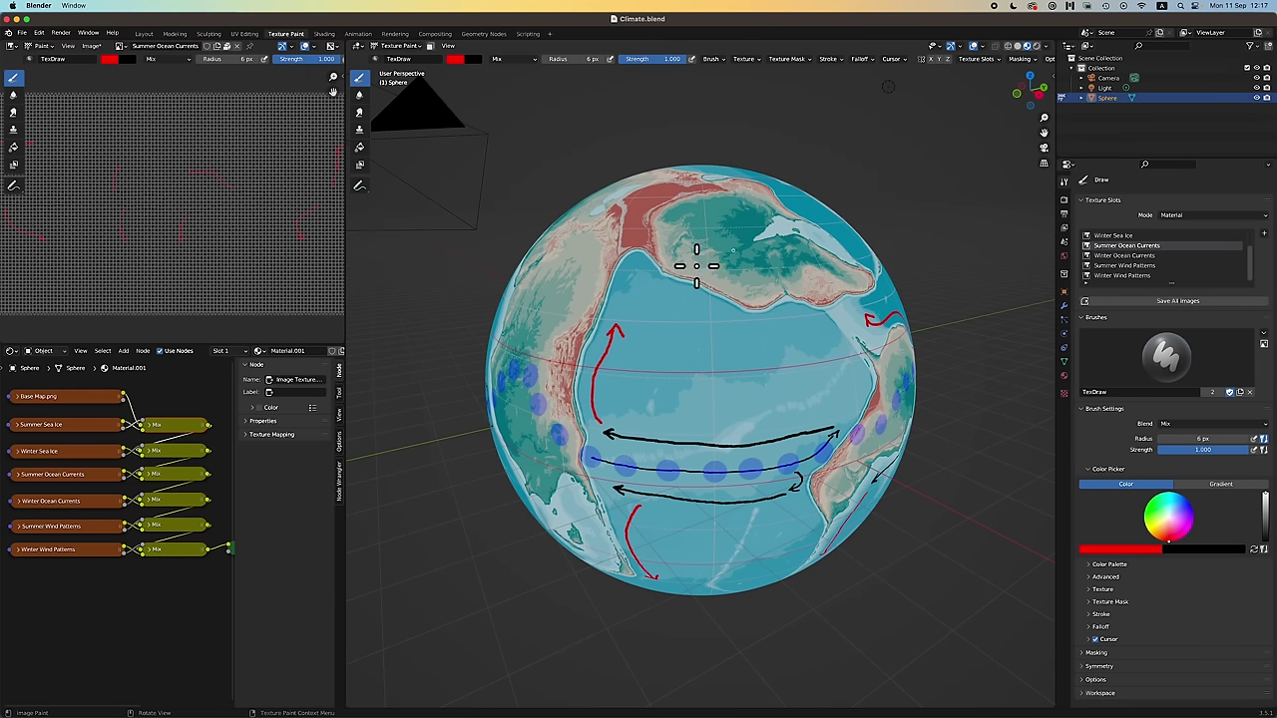
{"action": "mouse_move", "coordinate": [697, 267]}
{"action": "left_mouse_down"}
{"action": "mouse_move", "coordinate": [723, 264]}
{"action": "mouse_move", "coordinate": [717, 225]}
{"action": "left_mouse_up"}
{"action": "key", "text": "super+z"}
{"action": "key", "text": "super+z"}
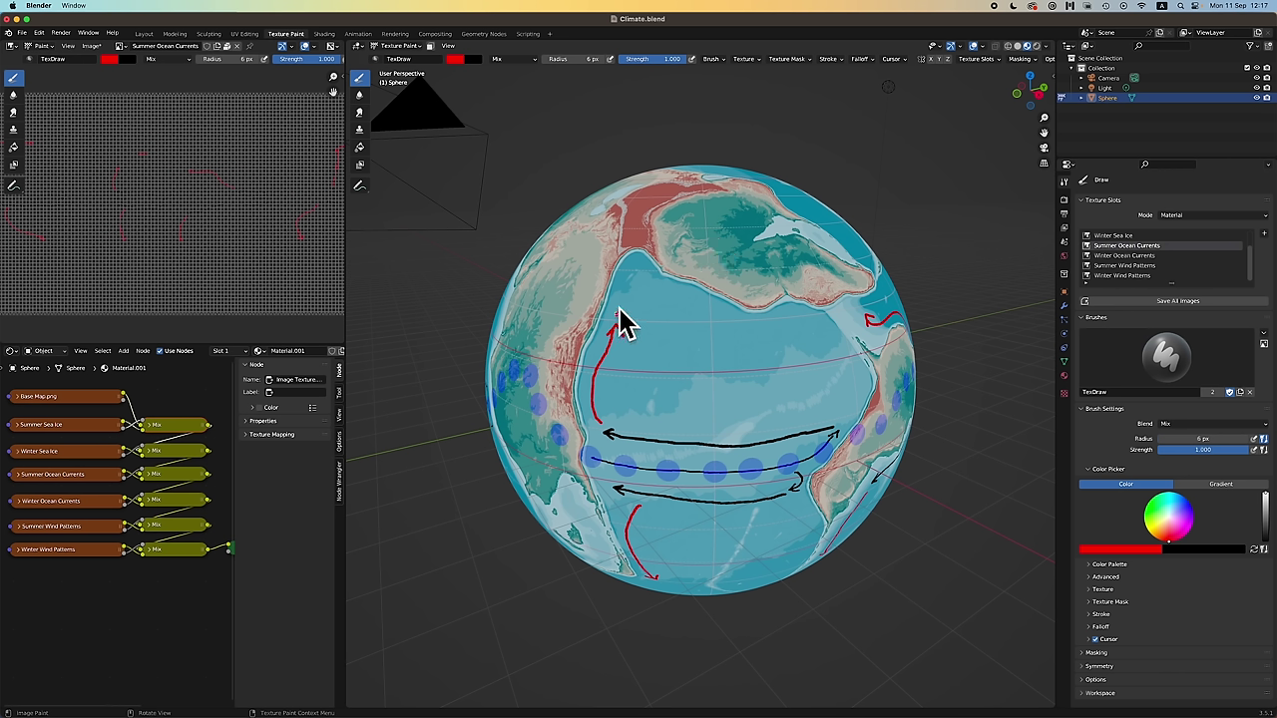
Extend the red northward currents eastward with arrows across the northern ocean west of the mountainous continent and the ocean north of it.
{"action": "mouse_move", "coordinate": [619, 319]}
{"action": "left_mouse_down"}
{"action": "mouse_move", "coordinate": [662, 286]}
{"action": "mouse_move", "coordinate": [792, 315]}
{"action": "left_mouse_up"}
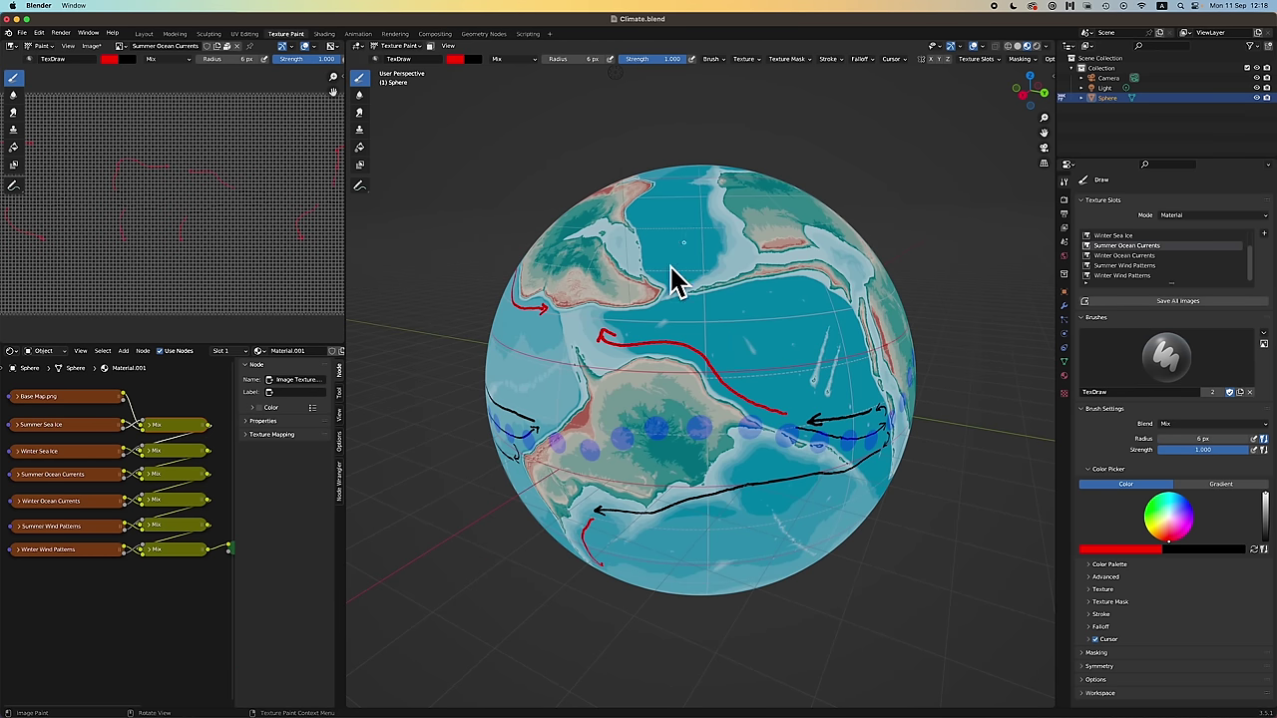
{"action": "mouse_move", "coordinate": [604, 319]}
{"action": "left_mouse_down"}
{"action": "mouse_move", "coordinate": [816, 291]}
{"action": "mouse_move", "coordinate": [805, 299]}
{"action": "left_mouse_up"}
Draw a red arrow curving southeast then east across the southern part of the ocean west of the mountainous continent.
{"action": "scroll", "coordinate": [805, 299], "scroll_direction": "right", "scroll_amount": 15}
{"action": "scroll", "coordinate": [804, 299], "scroll_direction": "down", "scroll_amount": 5}
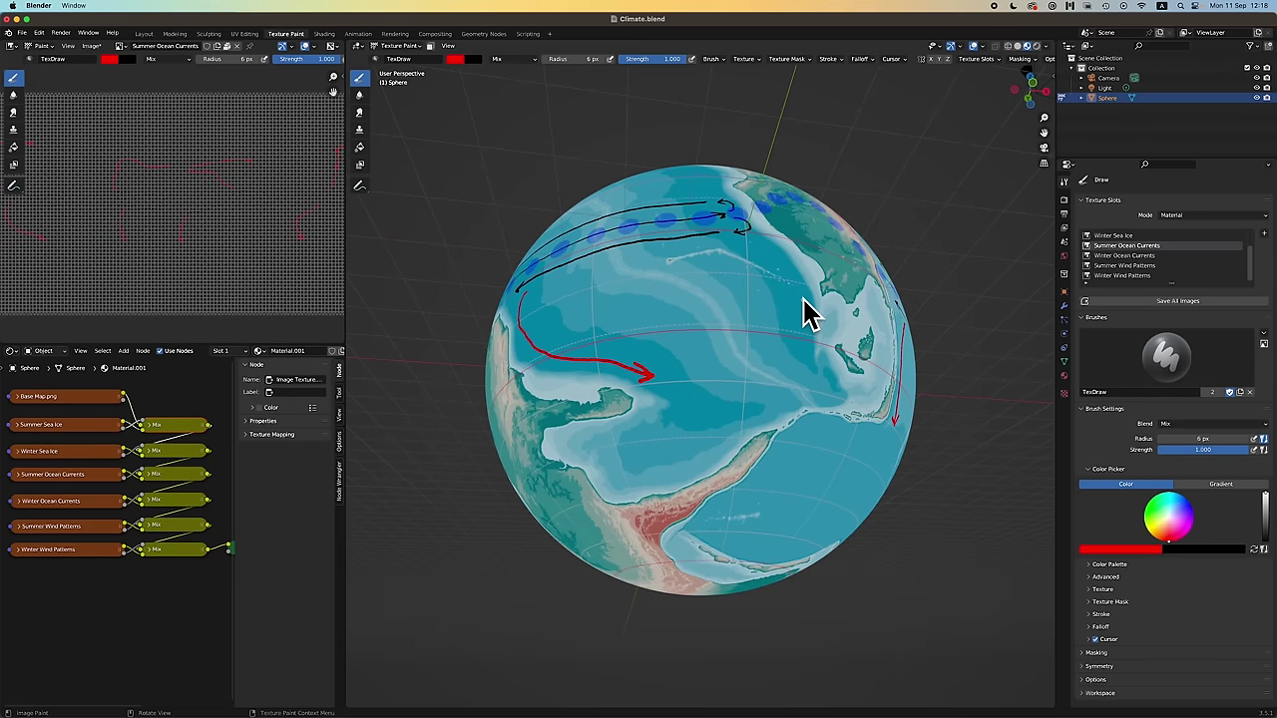
{"action": "scroll", "coordinate": [804, 298], "scroll_direction": "right", "scroll_amount": 15}
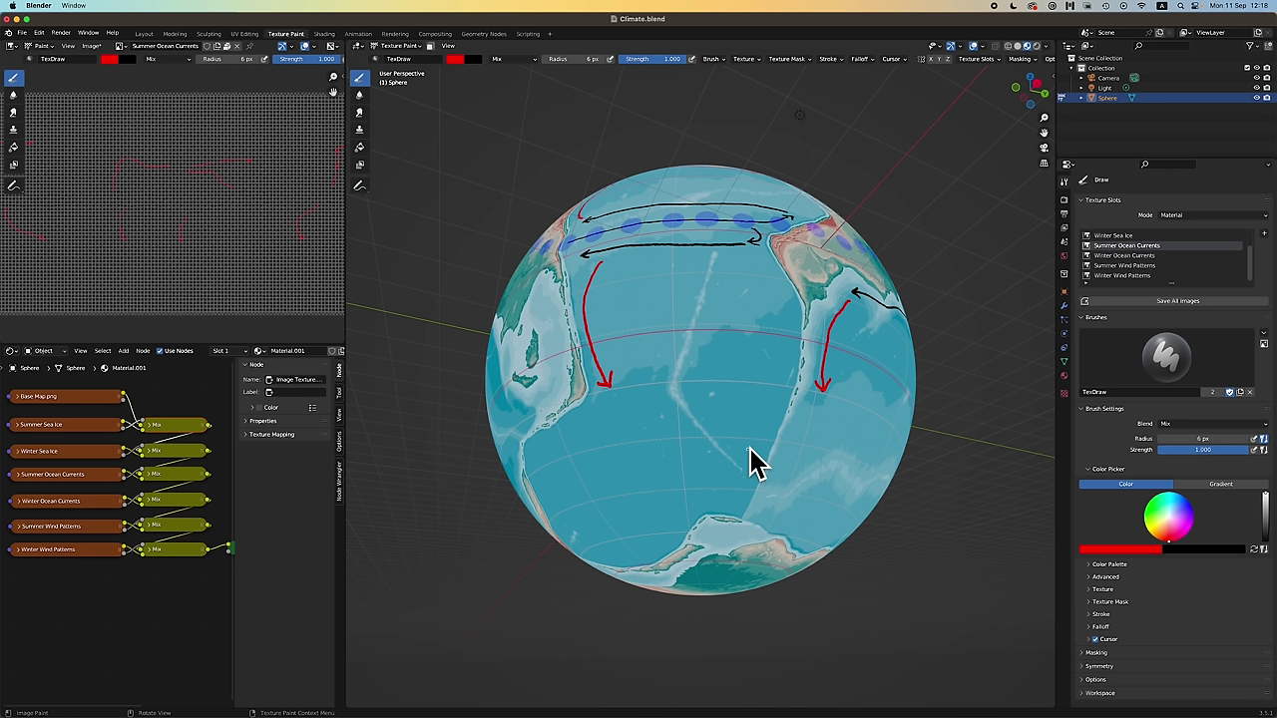
{"action": "mouse_move", "coordinate": [615, 402]}
{"action": "left_mouse_down"}
{"action": "mouse_move", "coordinate": [652, 430]}
{"action": "mouse_move", "coordinate": [750, 454]}
{"action": "left_mouse_up"}
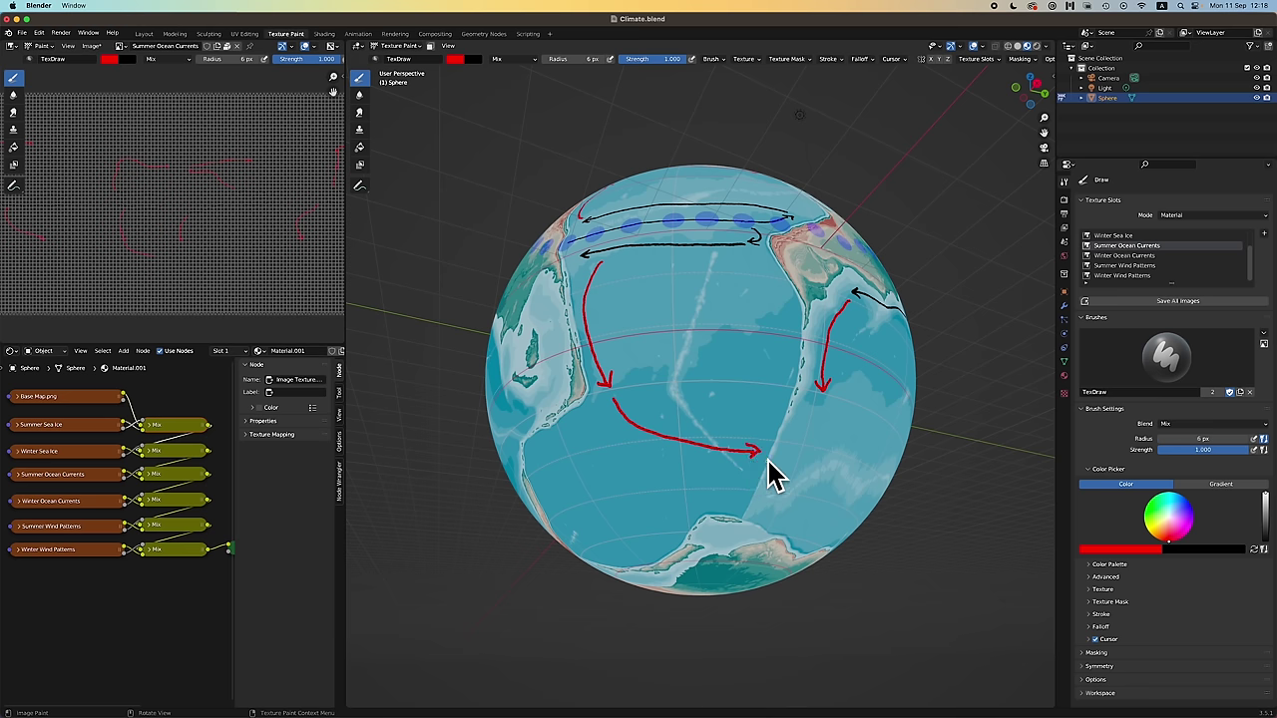
{"action": "left_click_drag", "start_coordinate": [768, 459], "coordinate": [727, 456]}
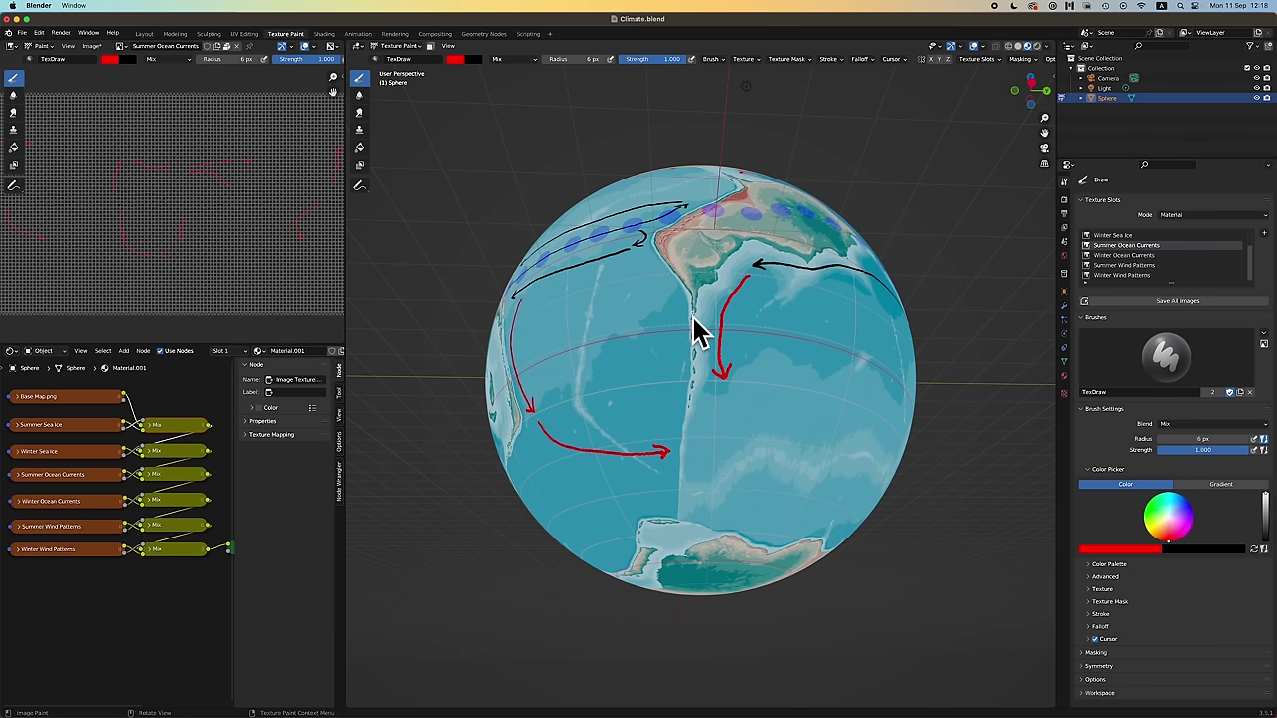
Extend the red current southeast of the mountainous continent farther south, and connect it eastward to a short arrow off the southern polar continent.
{"action": "scroll", "coordinate": [779, 452], "scroll_direction": "right", "scroll_amount": 8}
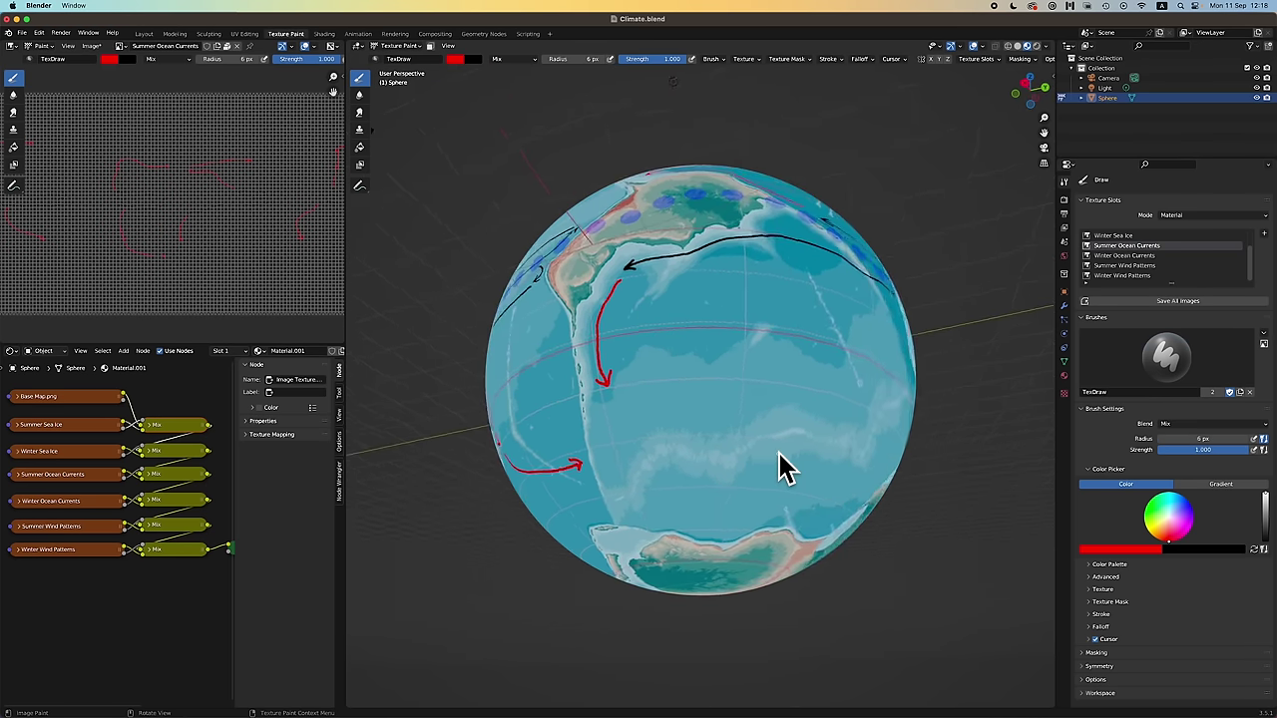
{"action": "scroll", "coordinate": [783, 469], "scroll_direction": "right", "scroll_amount": 3}
{"action": "left_click_drag", "start_coordinate": [591, 389], "coordinate": [613, 438]}
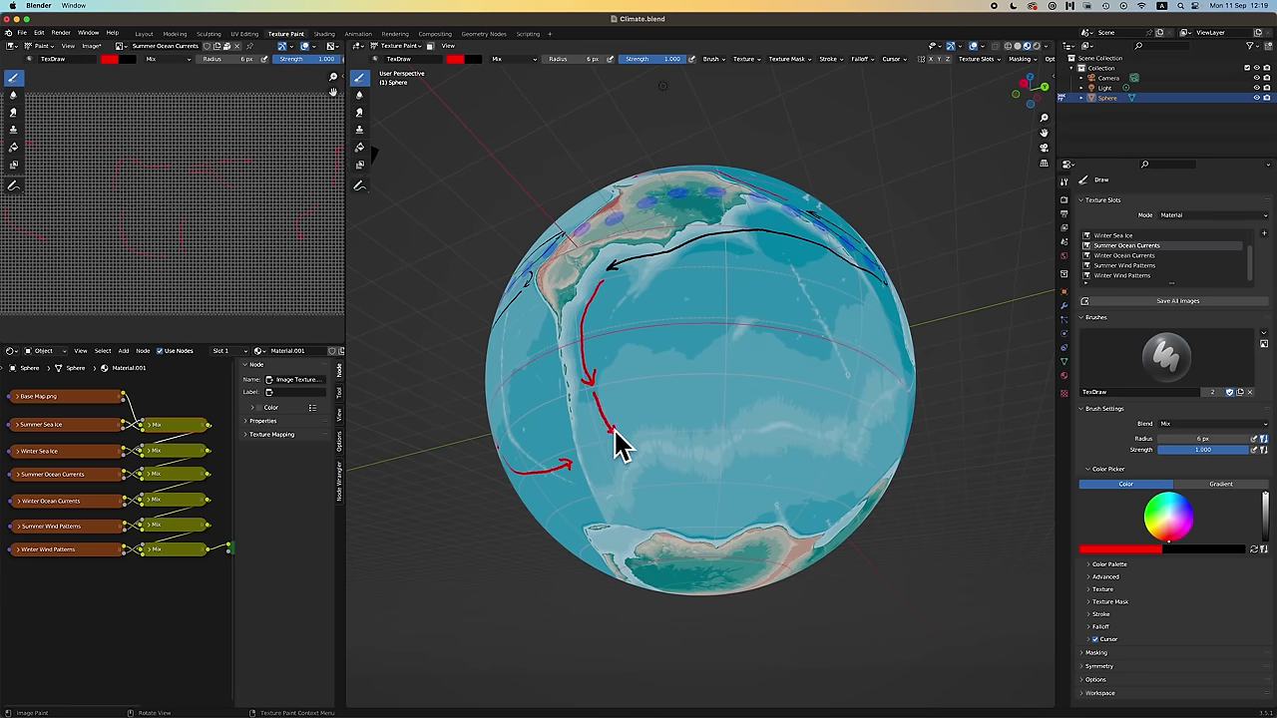
{"action": "scroll", "coordinate": [795, 408], "scroll_direction": "right", "scroll_amount": 5}
{"action": "left_click", "coordinate": [820, 455]}
{"action": "scroll", "coordinate": [831, 473], "scroll_direction": "down", "scroll_amount": 5}
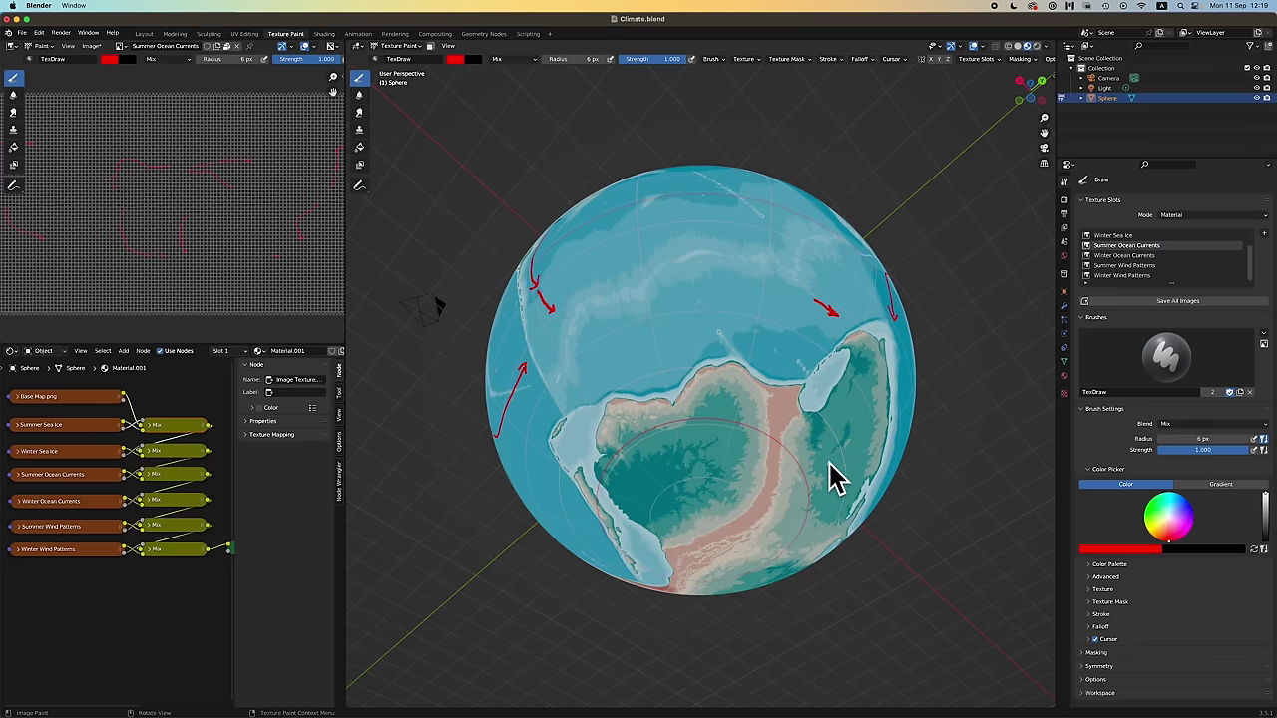
{"action": "mouse_move", "coordinate": [567, 320]}
{"action": "left_mouse_down"}
{"action": "mouse_move", "coordinate": [658, 275]}
{"action": "mouse_move", "coordinate": [728, 269]}
{"action": "mouse_move", "coordinate": [807, 314]}
{"action": "left_mouse_up"}
Draw red eastward arrows through the southern parts of the ocean east of the large continent and the widest ocean.
{"action": "scroll", "coordinate": [805, 315], "scroll_direction": "up", "scroll_amount": 5}
{"action": "scroll", "coordinate": [798, 317], "scroll_direction": "down", "scroll_amount": 5}
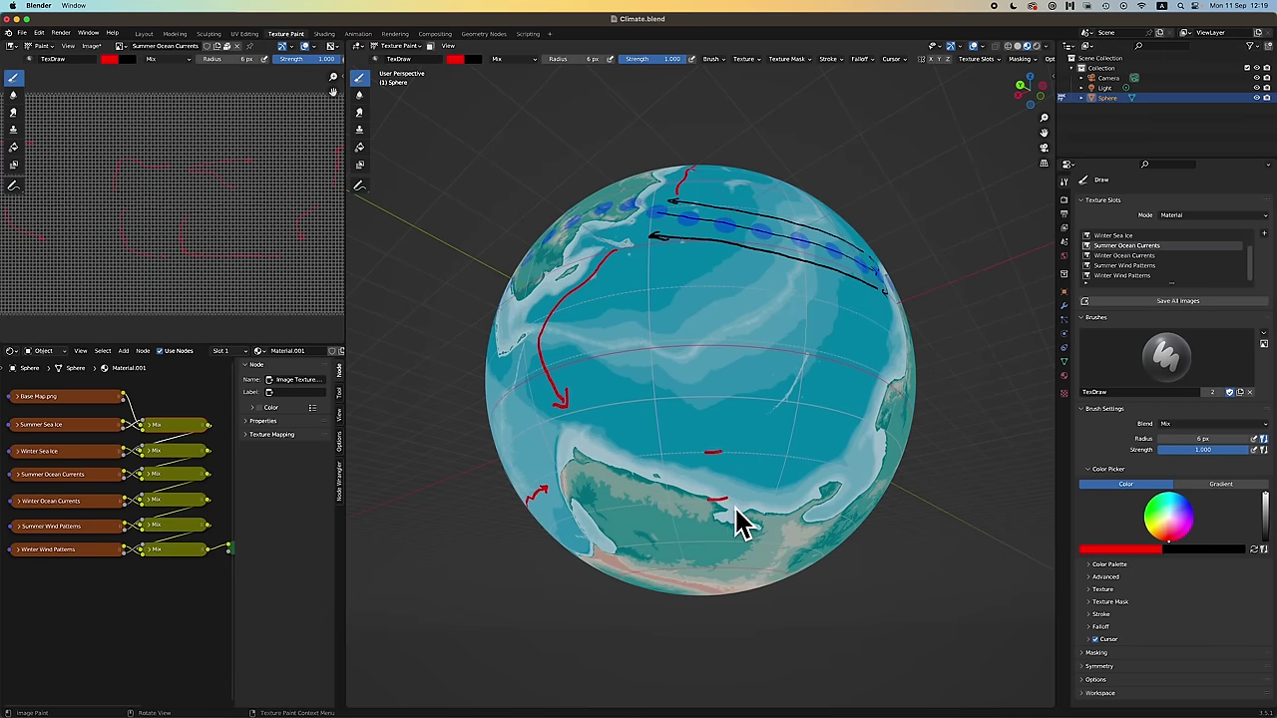
{"action": "left_click_drag", "start_coordinate": [582, 412], "coordinate": [792, 462]}
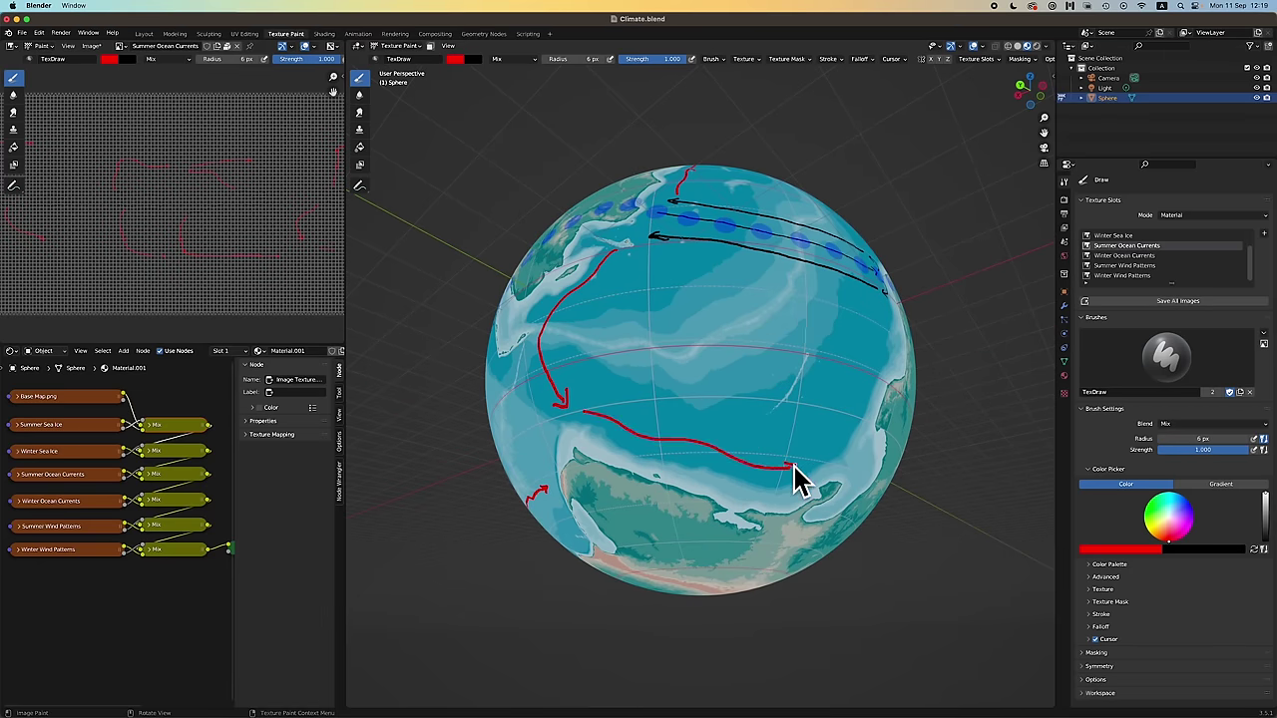
{"action": "scroll", "coordinate": [769, 416], "scroll_direction": "right", "scroll_amount": 8}
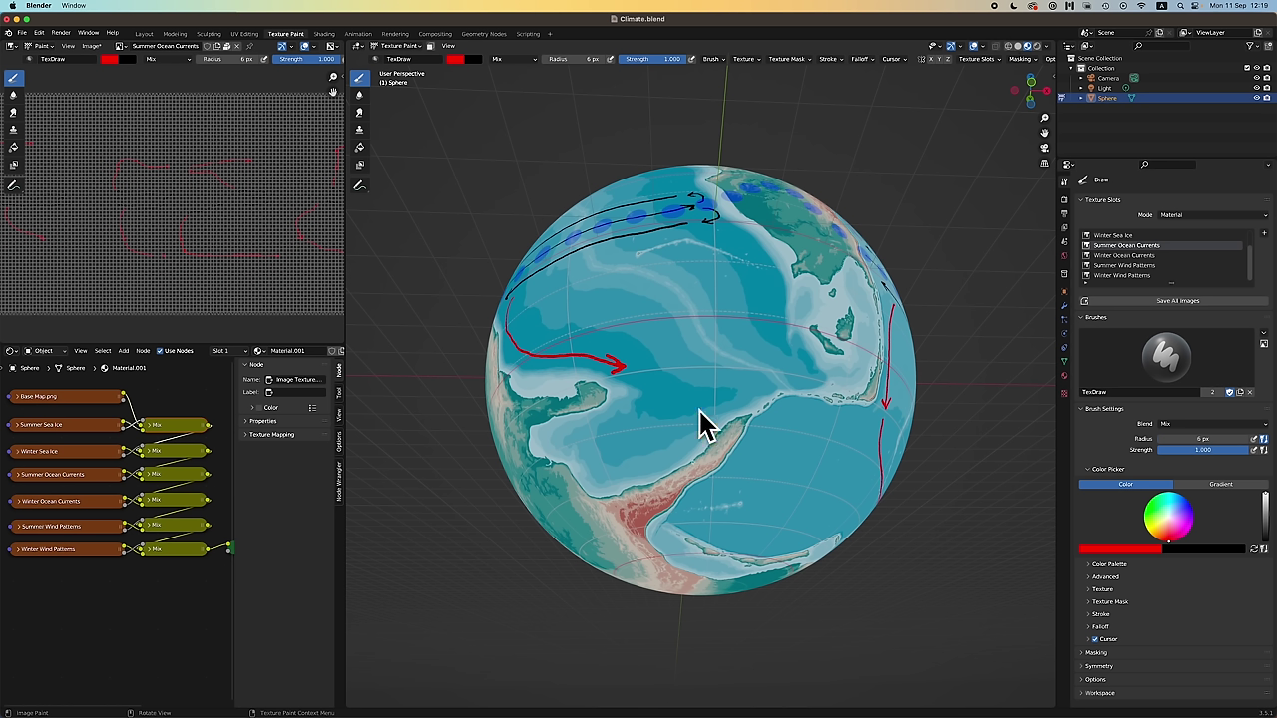
{"action": "mouse_move", "coordinate": [627, 369]}
{"action": "left_mouse_down"}
{"action": "mouse_move", "coordinate": [726, 413]}
{"action": "mouse_move", "coordinate": [713, 399]}
{"action": "mouse_move", "coordinate": [769, 396]}
{"action": "left_mouse_up"}
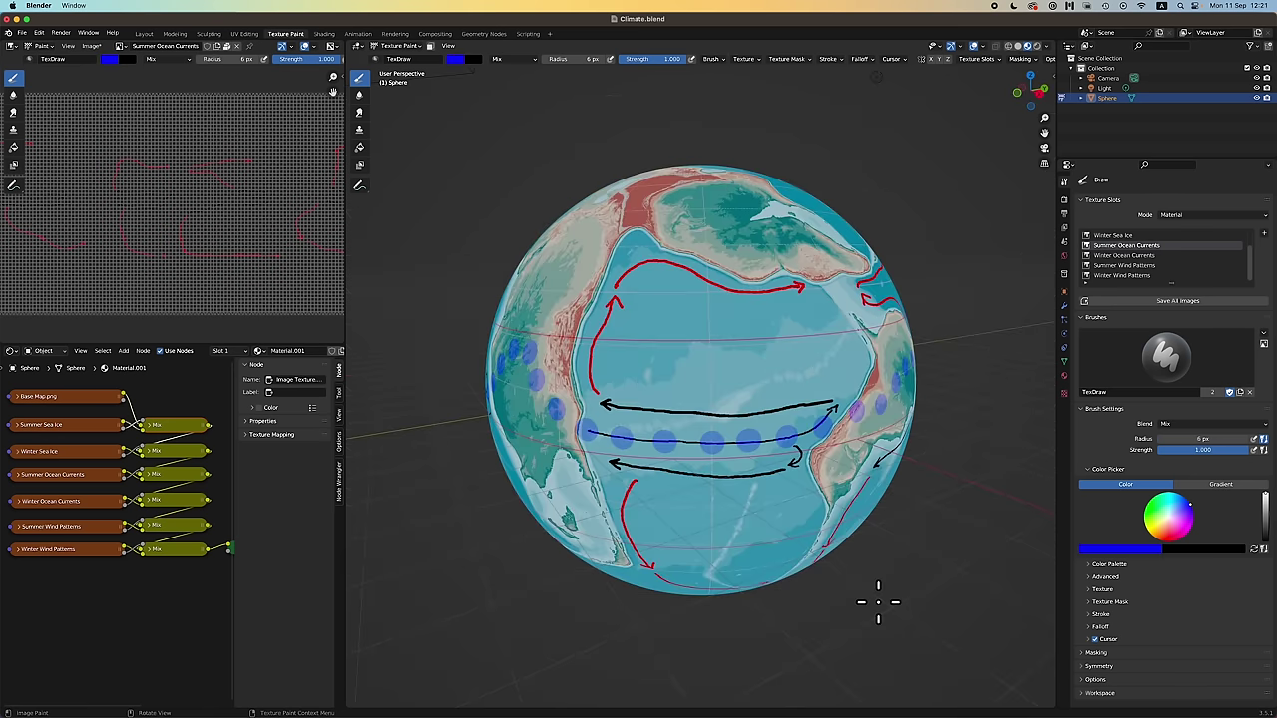
Draw blue southward arrows along the eastern sides of the northern oceans west of the mountainous continent, north of it, and in the widest ocean.
{"action": "mouse_move", "coordinate": [682, 289]}
{"action": "left_mouse_down"}
{"action": "mouse_move", "coordinate": [709, 349]}
{"action": "mouse_move", "coordinate": [679, 389]}
{"action": "mouse_move", "coordinate": [691, 391]}
{"action": "left_mouse_up"}
{"action": "scroll", "coordinate": [703, 404], "scroll_direction": "right", "scroll_amount": 8}
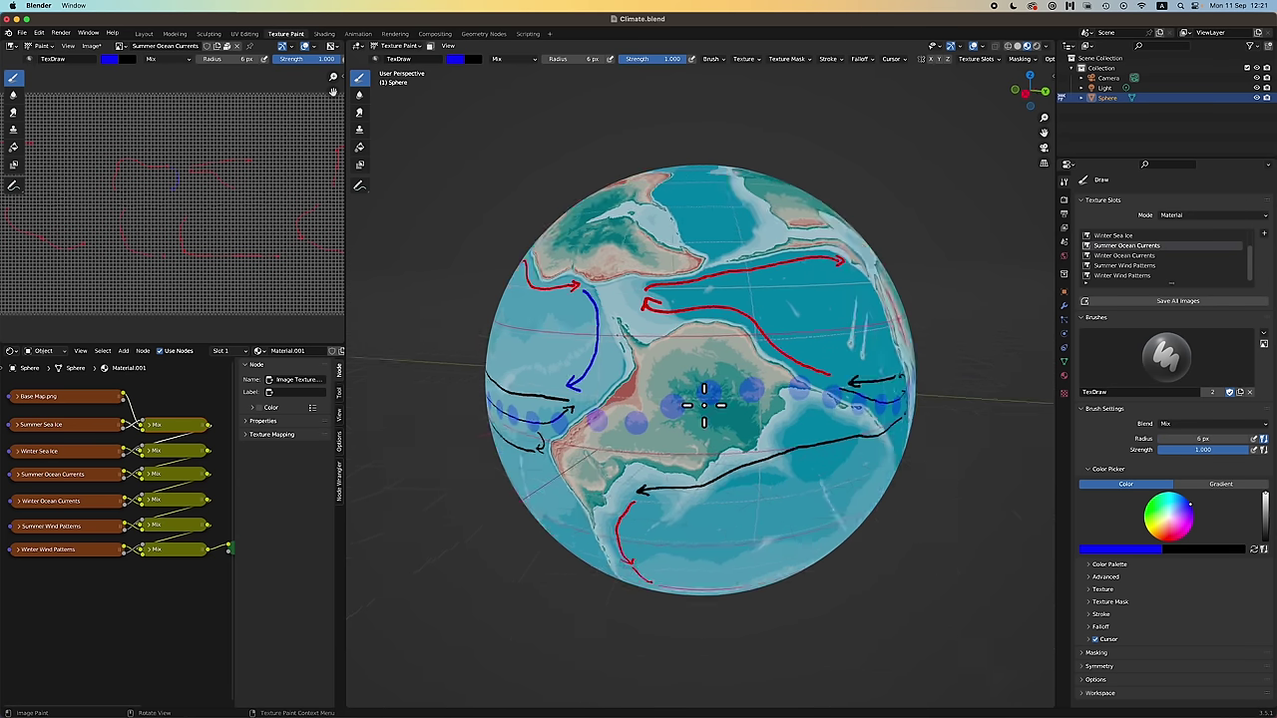
{"action": "left_click_drag", "start_coordinate": [772, 271], "coordinate": [802, 369]}
{"action": "key", "text": "ctrl+z"}
{"action": "scroll", "coordinate": [751, 402], "scroll_direction": "right", "scroll_amount": 15}
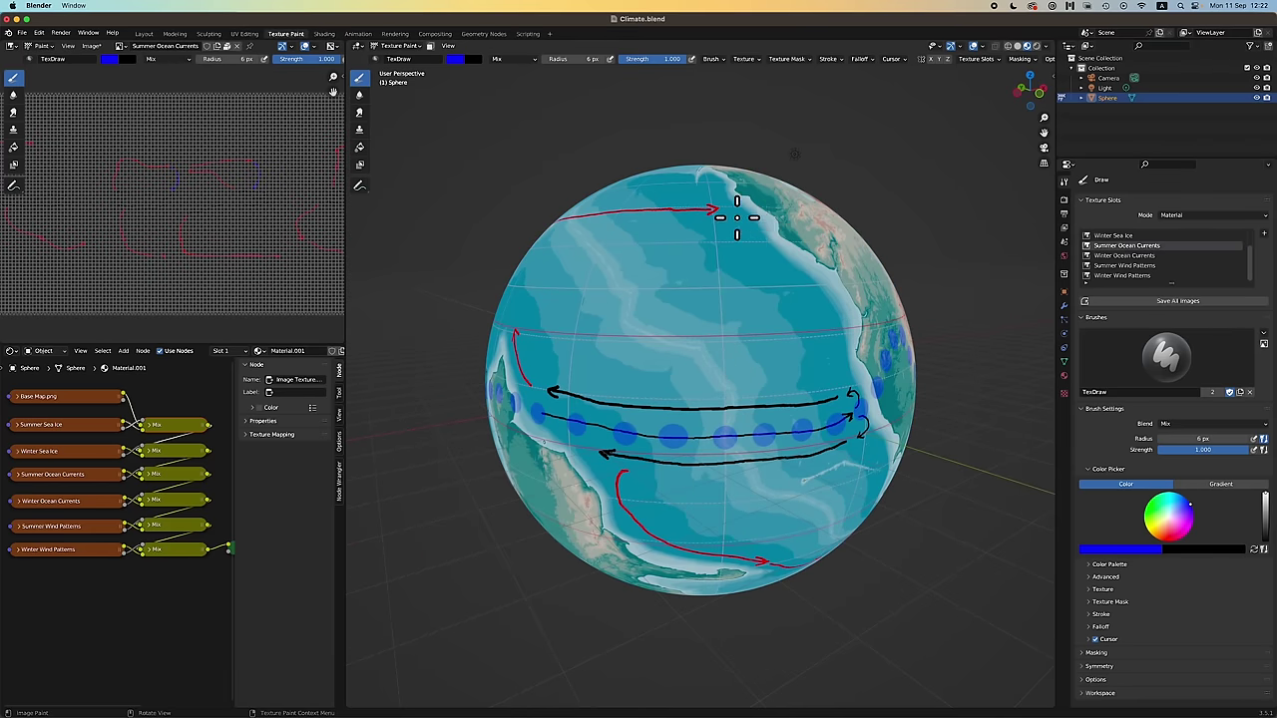
{"action": "mouse_move", "coordinate": [736, 216]}
{"action": "left_mouse_down"}
{"action": "mouse_move", "coordinate": [809, 294]}
{"action": "mouse_move", "coordinate": [820, 379]}
{"action": "left_mouse_up"}
{"action": "scroll", "coordinate": [815, 379], "scroll_direction": "right", "scroll_amount": 20}
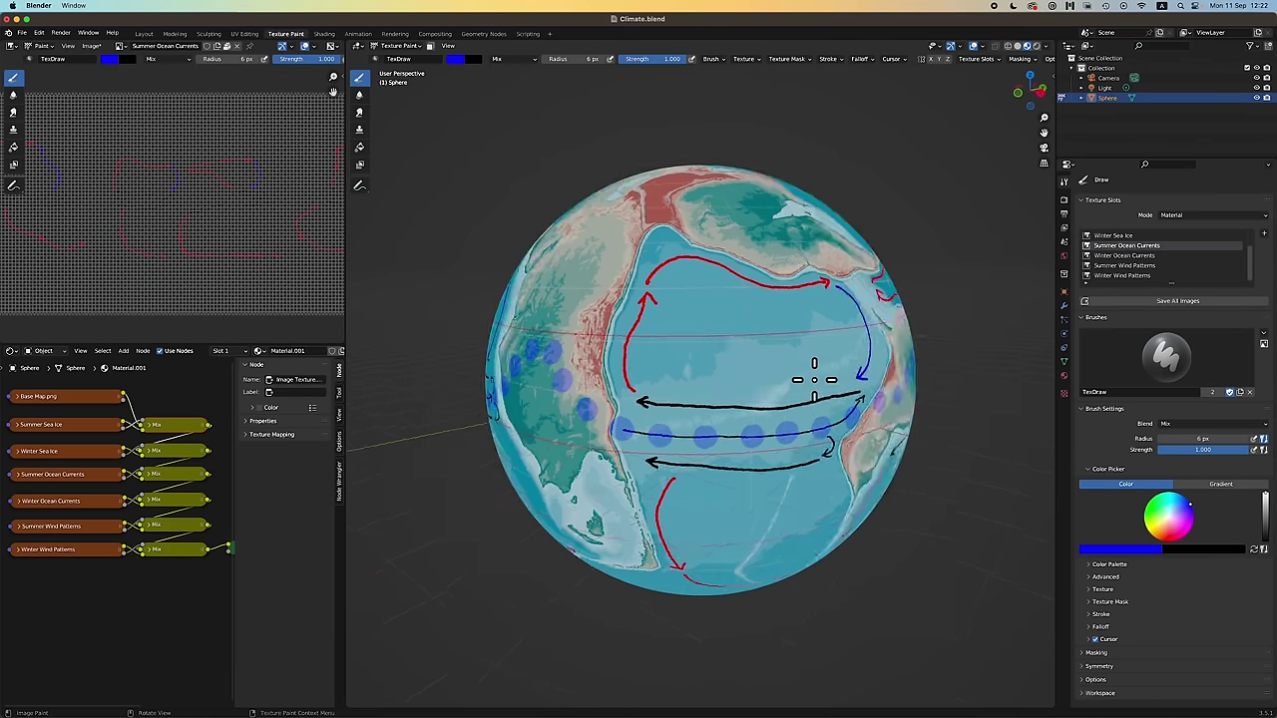
Draw blue northward arrows up the eastern sides of the southern oceans west of the mountainous continent and between it and the large continent.
{"action": "scroll", "coordinate": [814, 379], "scroll_direction": "down", "scroll_amount": 6}
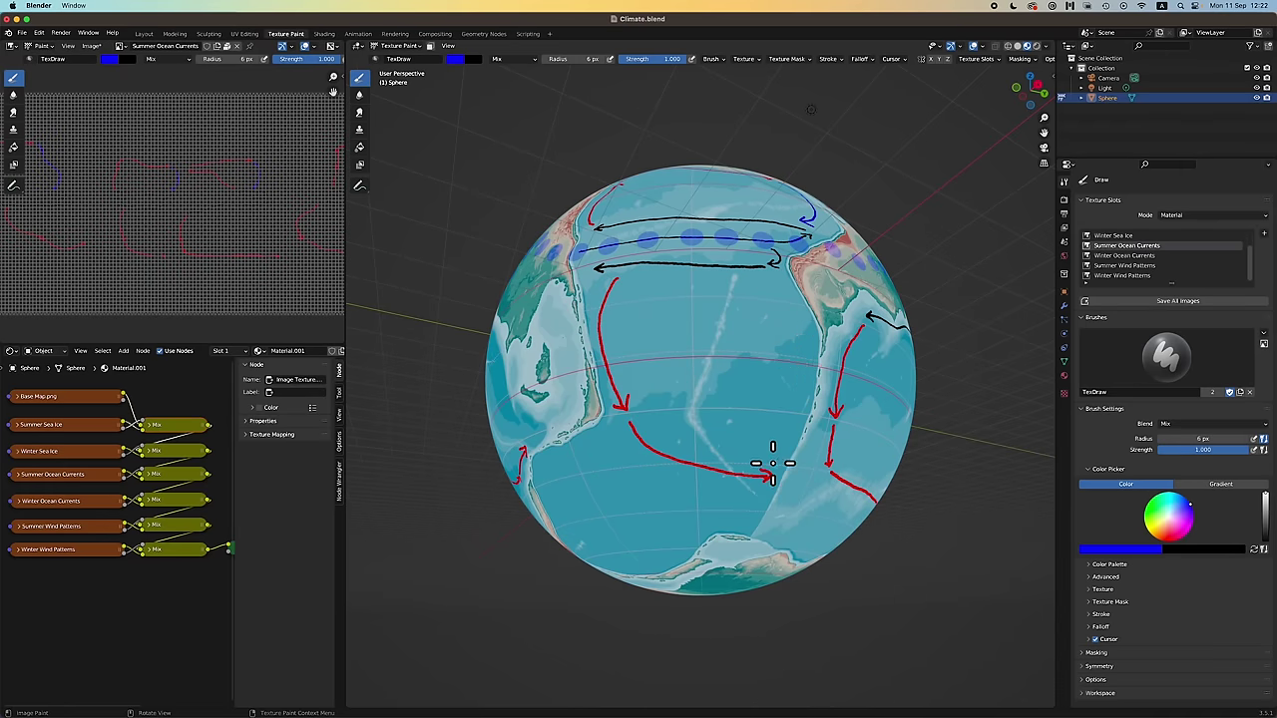
{"action": "mouse_move", "coordinate": [774, 461]}
{"action": "left_mouse_down"}
{"action": "mouse_move", "coordinate": [796, 418]}
{"action": "mouse_move", "coordinate": [800, 330]}
{"action": "mouse_move", "coordinate": [766, 287]}
{"action": "left_mouse_up"}
{"action": "left_click_drag", "start_coordinate": [769, 299], "coordinate": [779, 284]}
{"action": "scroll", "coordinate": [779, 283], "scroll_direction": "right", "scroll_amount": 15}
{"action": "scroll", "coordinate": [779, 283], "scroll_direction": "right", "scroll_amount": 5}
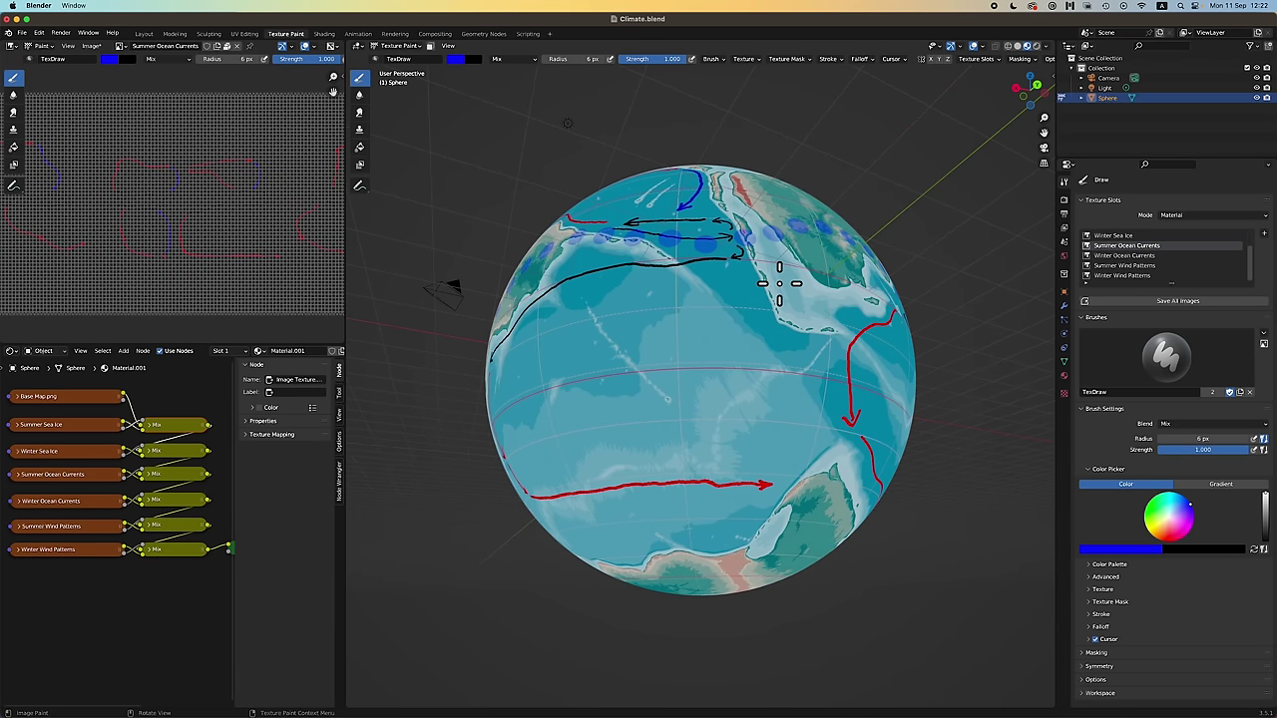
{"action": "mouse_move", "coordinate": [803, 459]}
{"action": "left_mouse_down"}
{"action": "mouse_move", "coordinate": [816, 381]}
{"action": "mouse_move", "coordinate": [779, 337]}
{"action": "left_mouse_up"}
{"action": "key", "text": "super+z"}
{"action": "mouse_move", "coordinate": [758, 473]}
{"action": "left_mouse_down"}
{"action": "mouse_move", "coordinate": [800, 428]}
{"action": "mouse_move", "coordinate": [782, 352]}
{"action": "mouse_move", "coordinate": [720, 281]}
{"action": "left_mouse_up"}
{"action": "scroll", "coordinate": [729, 274], "scroll_direction": "right", "scroll_amount": 5}
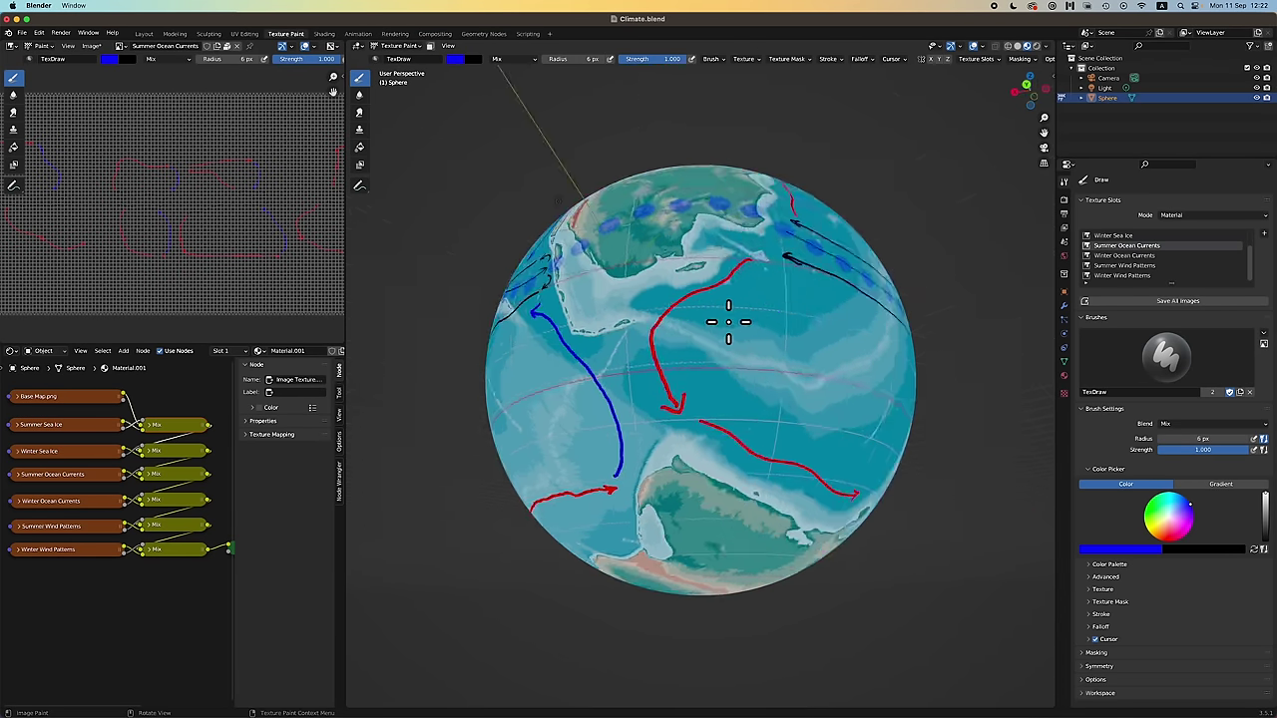
Draw blue northward arrows up the eastern sides of the southern ocean east of the large continent and the southern widest ocean.
{"action": "key", "text": "super+z"}
{"action": "left_click_drag", "start_coordinate": [670, 471], "coordinate": [750, 306]}
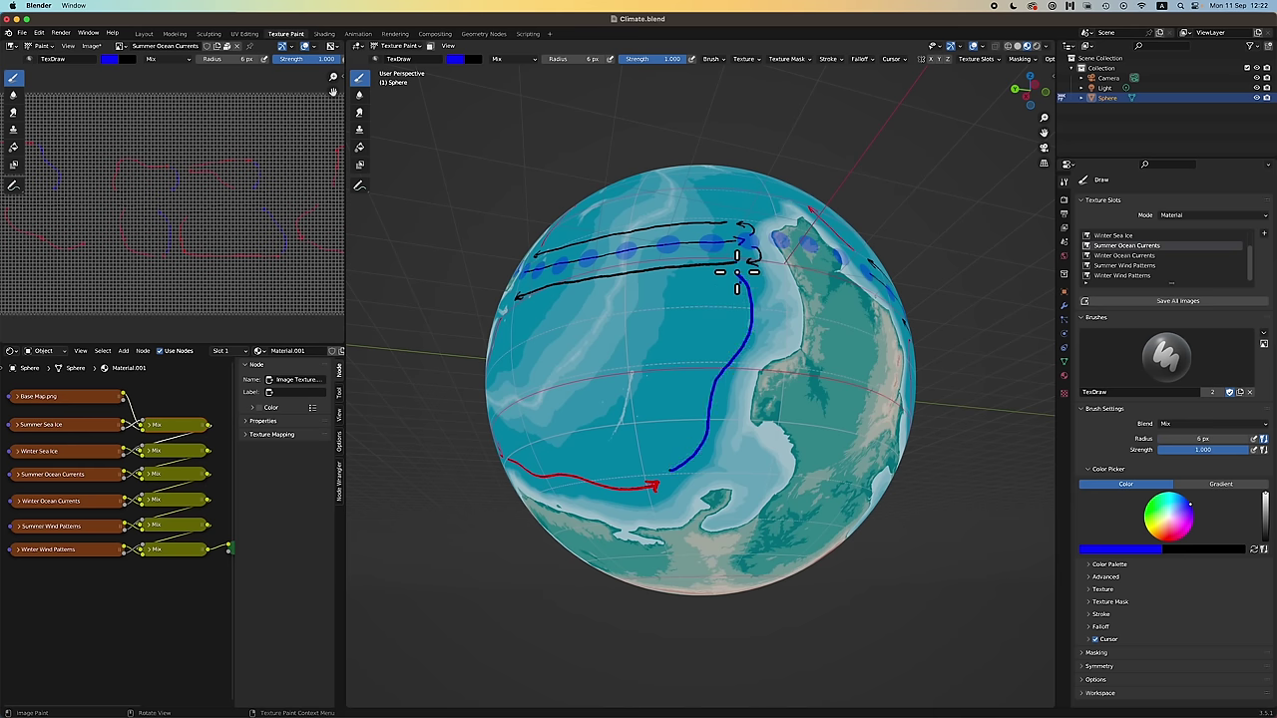
{"action": "scroll", "coordinate": [736, 289], "scroll_direction": "down", "scroll_amount": 5}
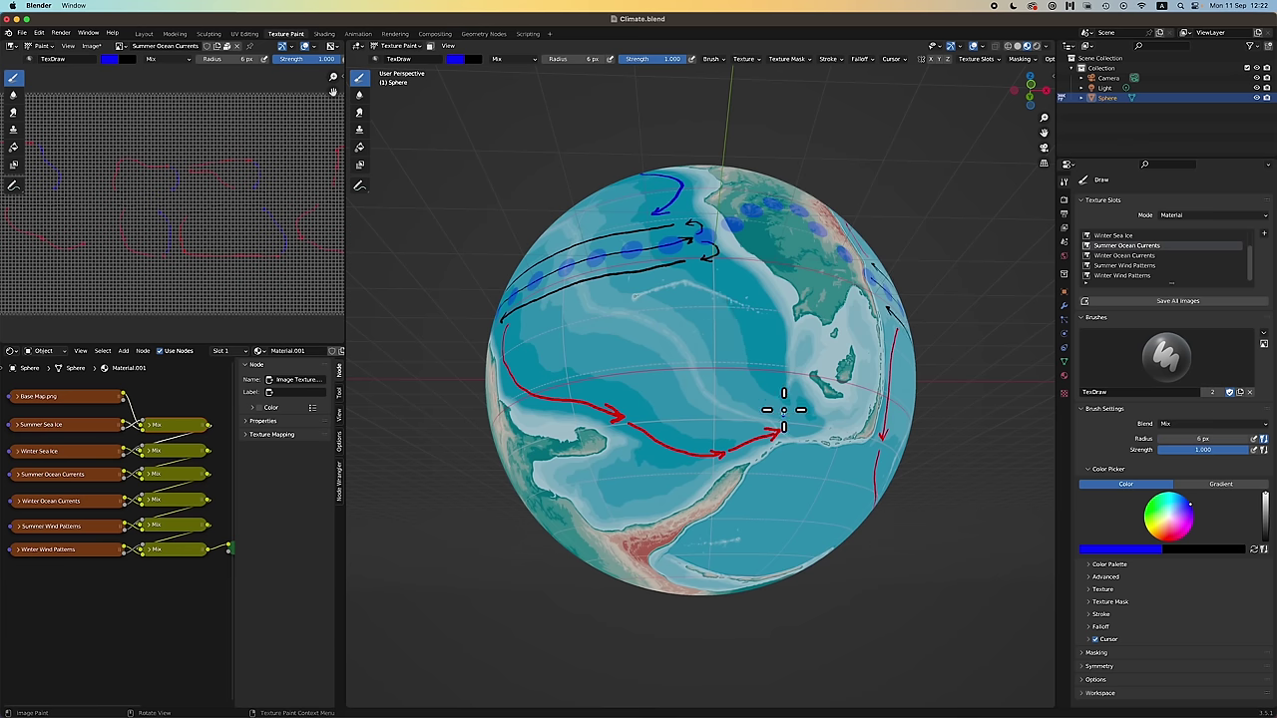
{"action": "mouse_move", "coordinate": [784, 409]}
{"action": "left_mouse_down"}
{"action": "mouse_move", "coordinate": [777, 330]}
{"action": "mouse_move", "coordinate": [735, 277]}
{"action": "left_mouse_up"}
{"action": "scroll", "coordinate": [719, 313], "scroll_direction": "right", "scroll_amount": 15}
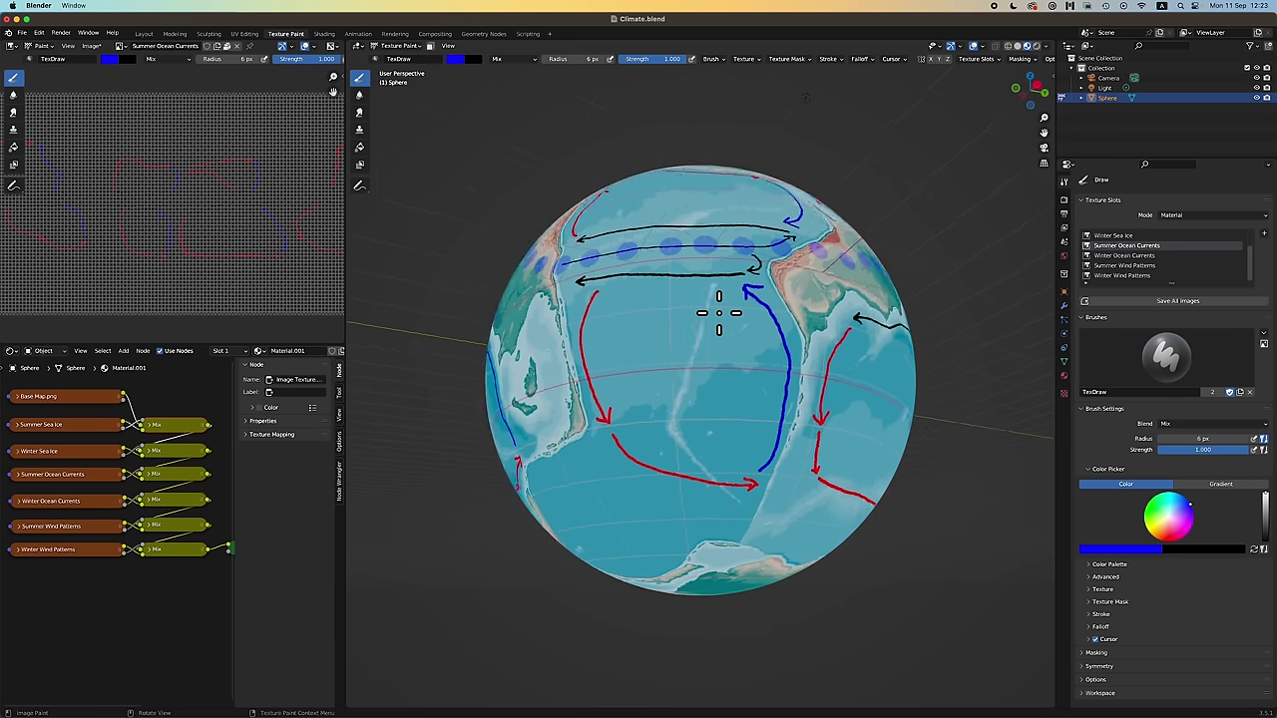
Draw a blue arrow from the northern red current near the small island, curving southwest to the equatorial currents west of the pointed continent.
{"action": "scroll", "coordinate": [719, 313], "scroll_direction": "up", "scroll_amount": 5}
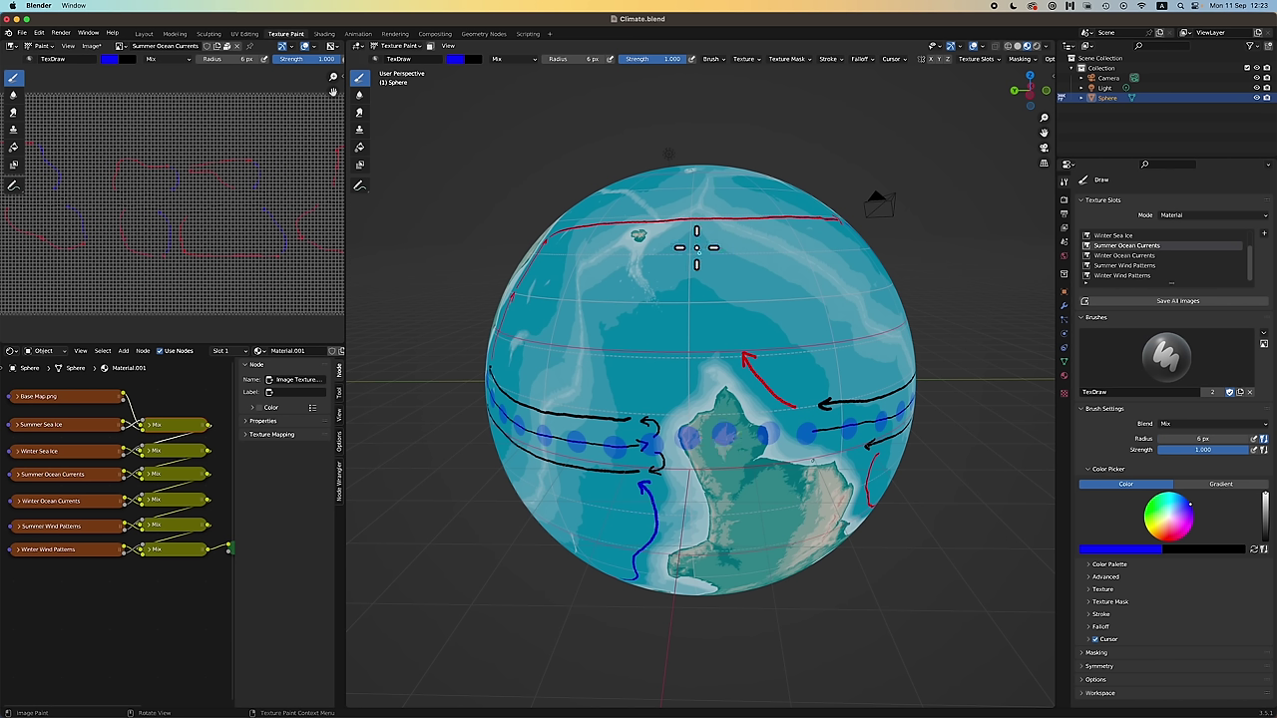
{"action": "left_click_drag", "start_coordinate": [676, 226], "coordinate": [698, 277]}
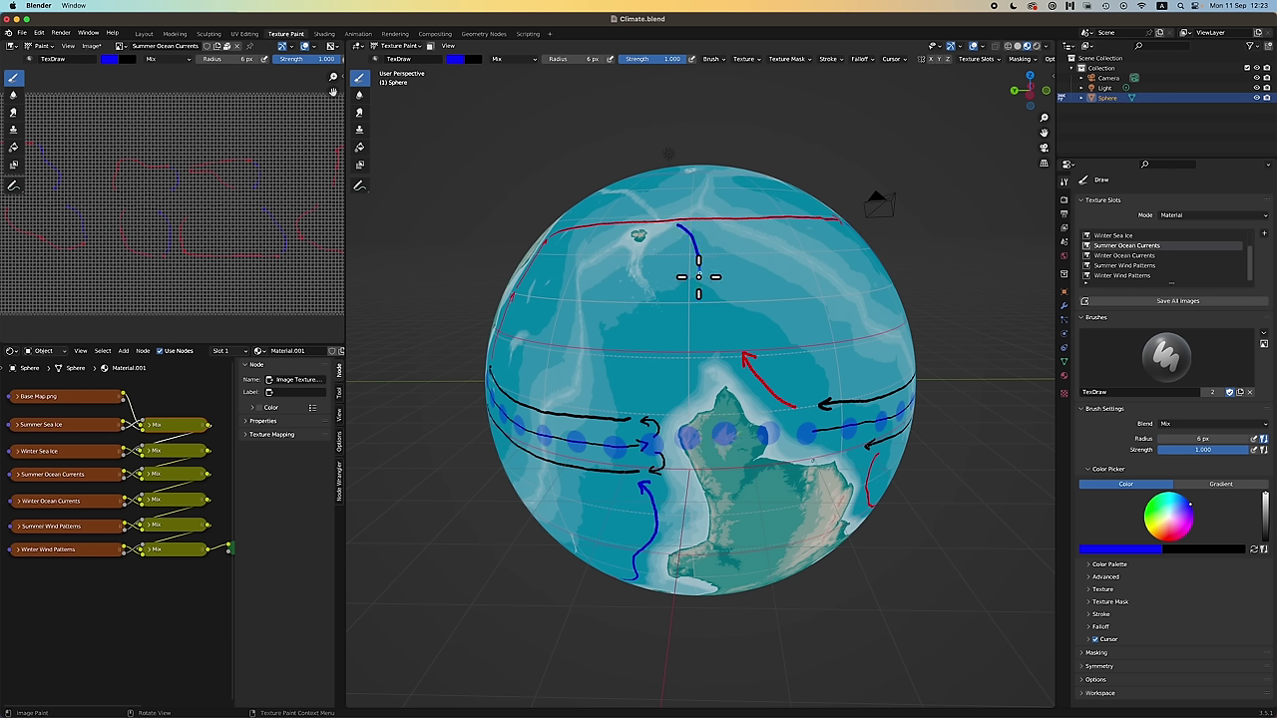
{"action": "left_click_drag", "start_coordinate": [695, 330], "coordinate": [684, 356]}
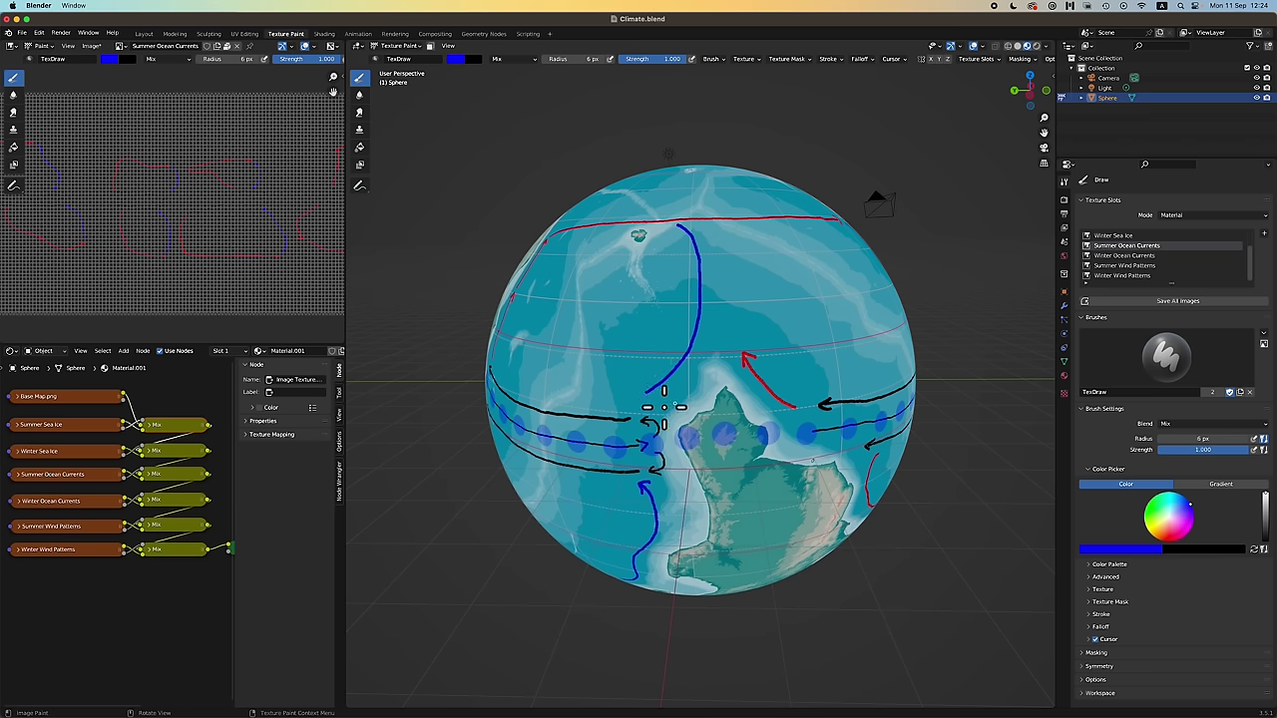
{"action": "left_click_drag", "start_coordinate": [647, 377], "coordinate": [661, 390]}
{"action": "scroll", "coordinate": [729, 315], "scroll_direction": "right", "scroll_amount": 5}
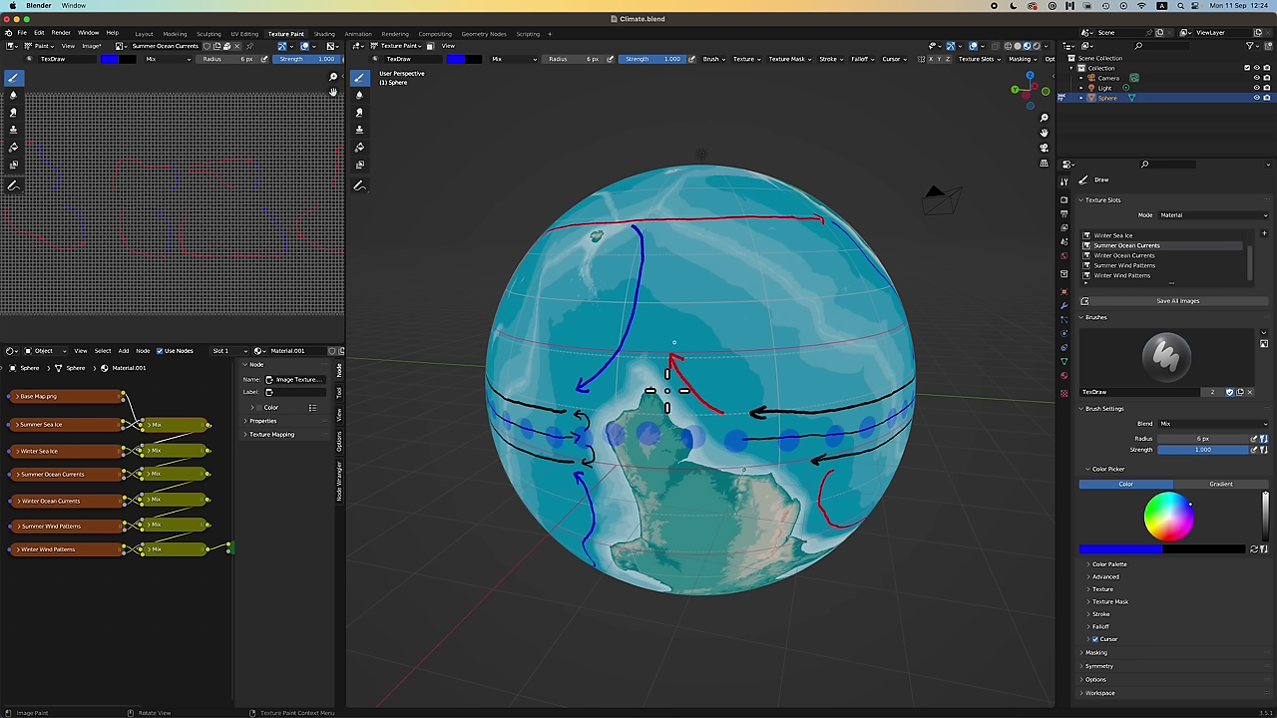
Draw a red arrow northward from the current off the pointed continent's northern tip up to the long eastward red current.
{"action": "left_click", "coordinate": [1168, 540]}
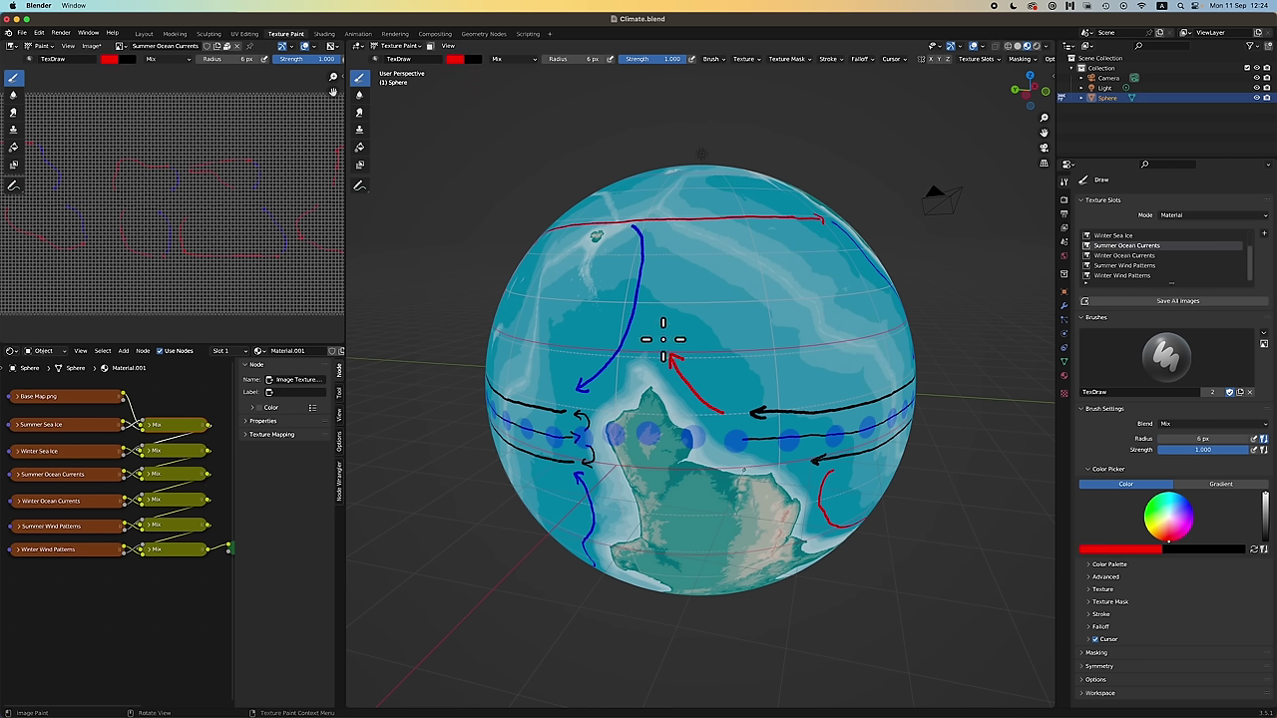
{"action": "left_click_drag", "start_coordinate": [658, 260], "coordinate": [675, 240]}
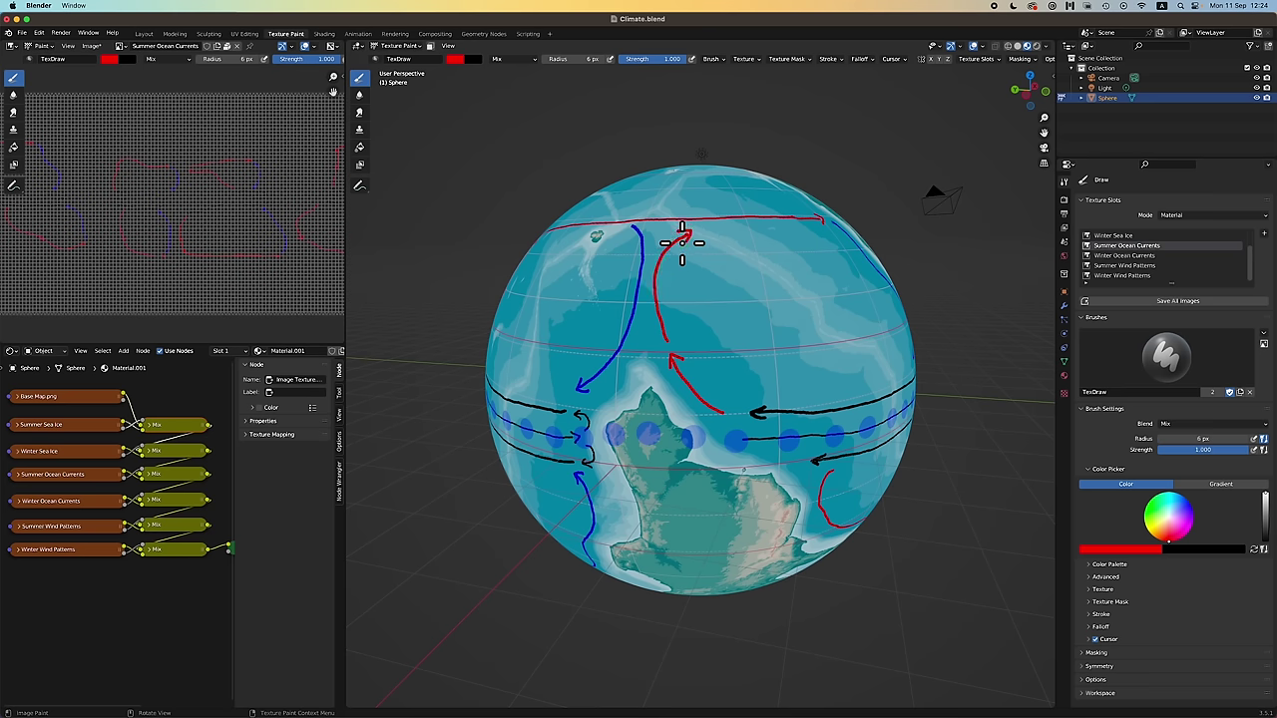
{"action": "scroll", "coordinate": [683, 242], "scroll_direction": "right", "scroll_amount": 5}
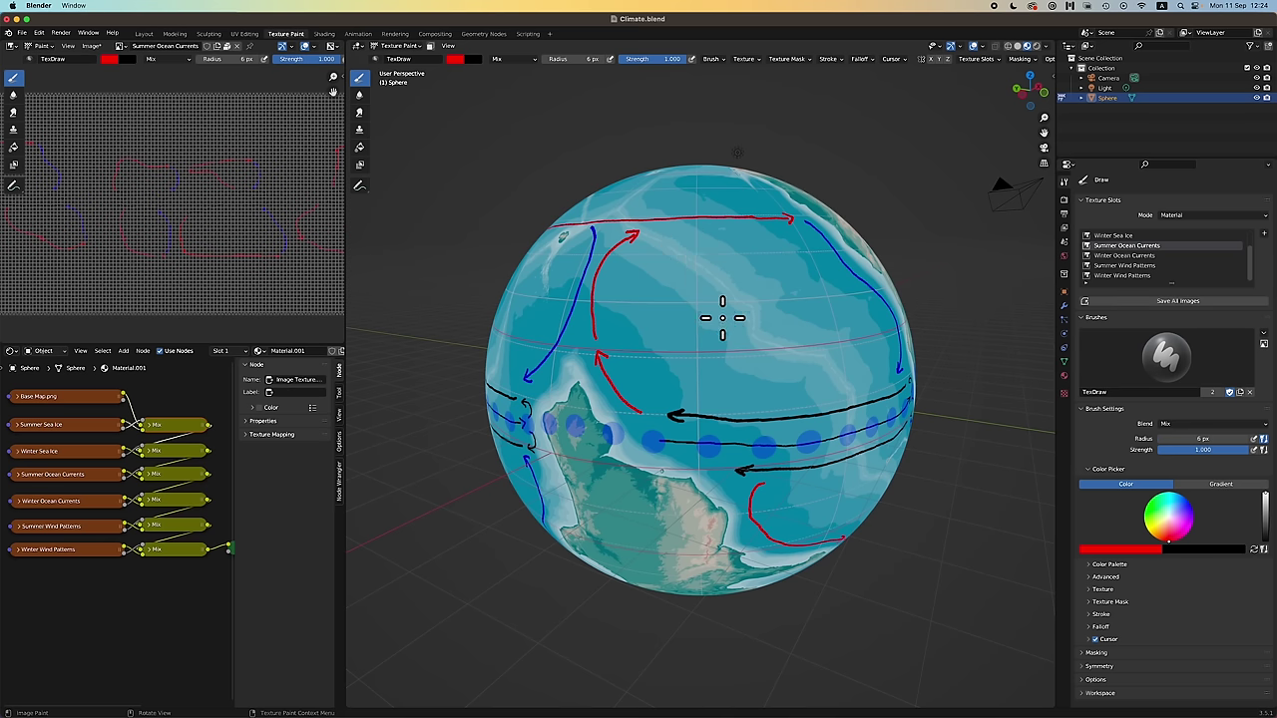
Examine the southern oceans and the coasts around the pointed and large continents for gaps between the drawn currents.
{"action": "scroll", "coordinate": [685, 355], "scroll_direction": "left", "scroll_amount": 8}
{"action": "scroll", "coordinate": [685, 355], "scroll_direction": "down", "scroll_amount": 10}
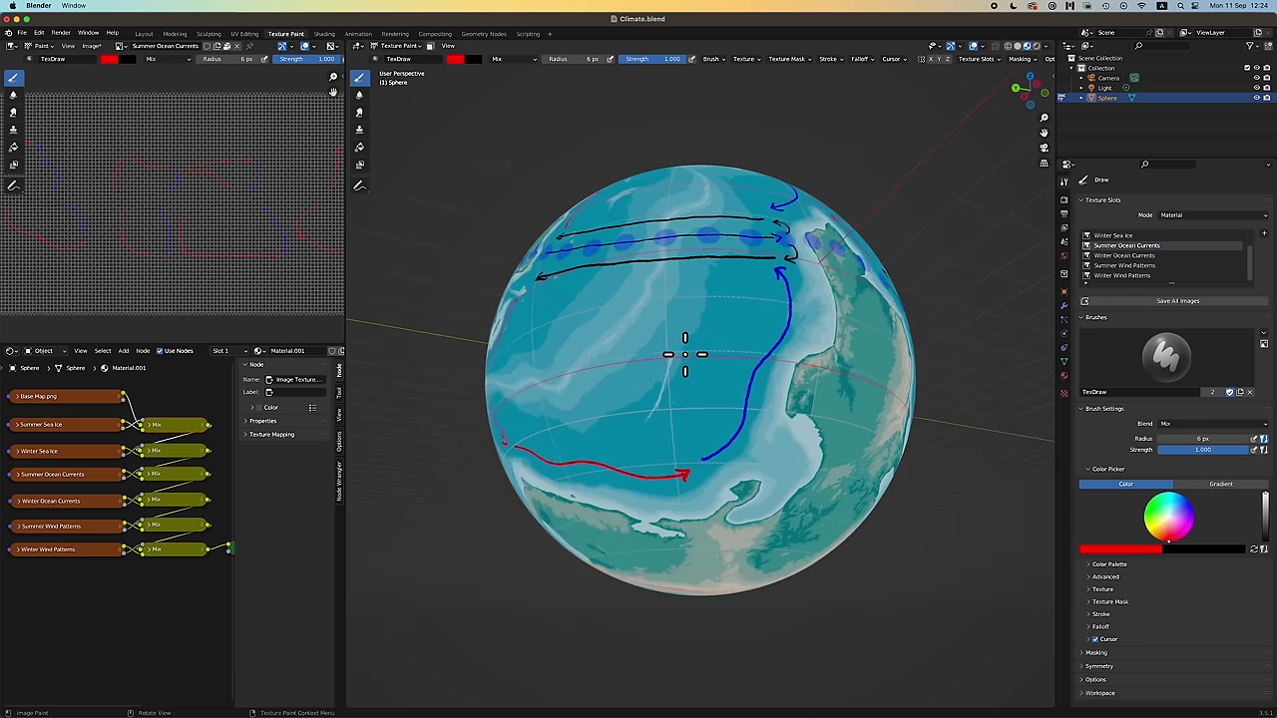
{"action": "scroll", "coordinate": [684, 355], "scroll_direction": "up", "scroll_amount": 8}
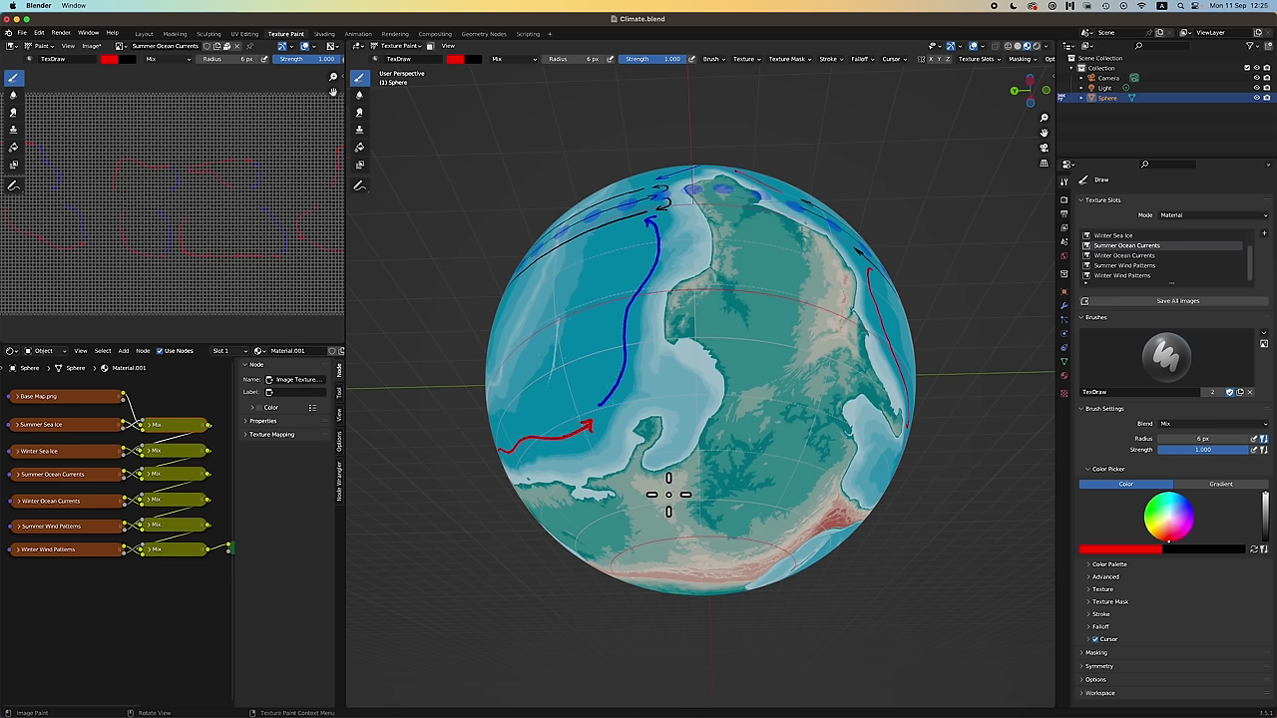
{"action": "scroll", "coordinate": [698, 432], "scroll_direction": "up", "scroll_amount": 5}
{"action": "scroll", "coordinate": [698, 432], "scroll_direction": "left", "scroll_amount": 5}
{"action": "scroll", "coordinate": [698, 432], "scroll_direction": "right", "scroll_amount": 15}
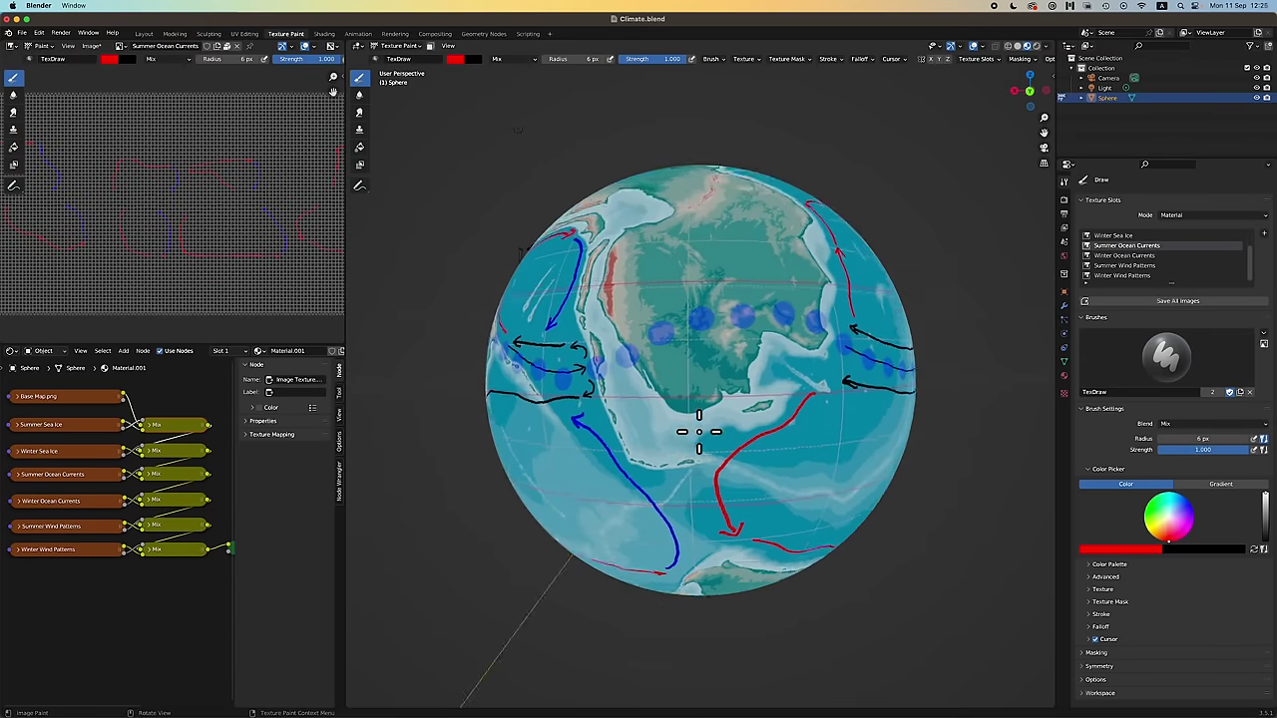
{"action": "scroll", "coordinate": [698, 432], "scroll_direction": "left", "scroll_amount": 3}
{"action": "scroll", "coordinate": [696, 432], "scroll_direction": "up", "scroll_amount": 8}
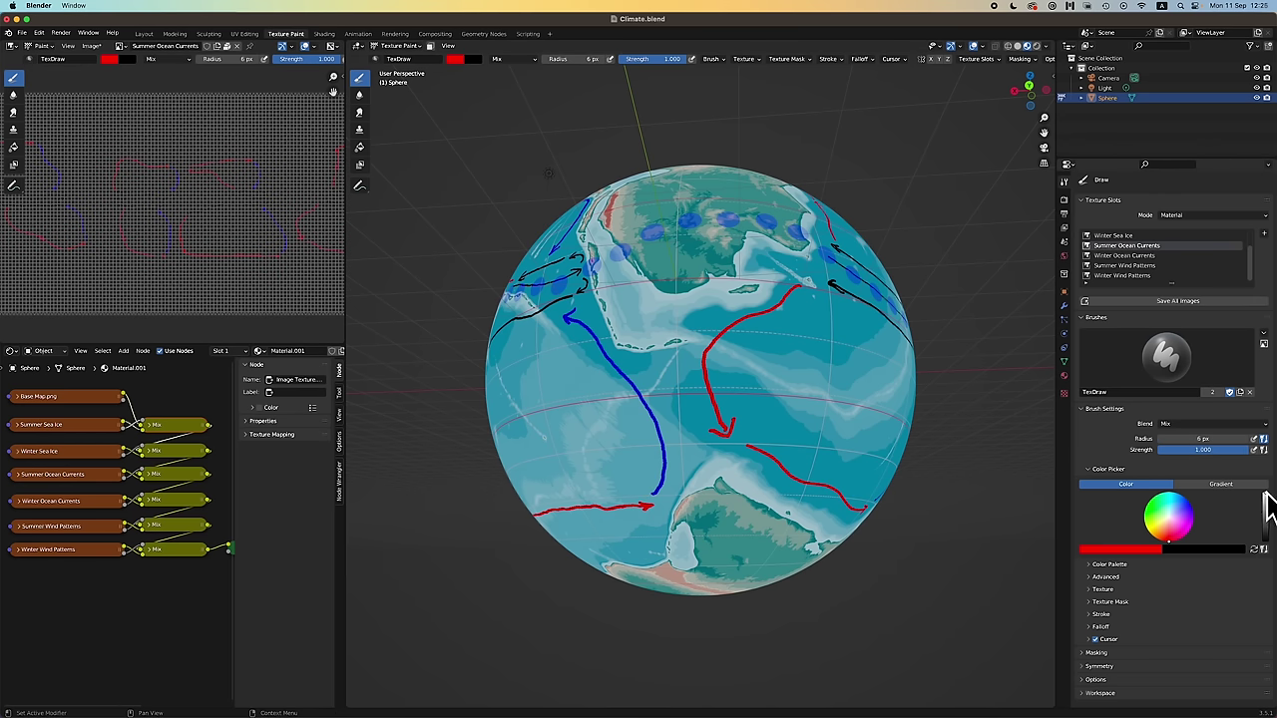
With a black 1 px brush, draw short connecting arrows south of the large continent, off the southern polar continent and off the pointed continent's northern tip.
{"action": "left_click_drag", "start_coordinate": [1267, 509], "coordinate": [1267, 545]}
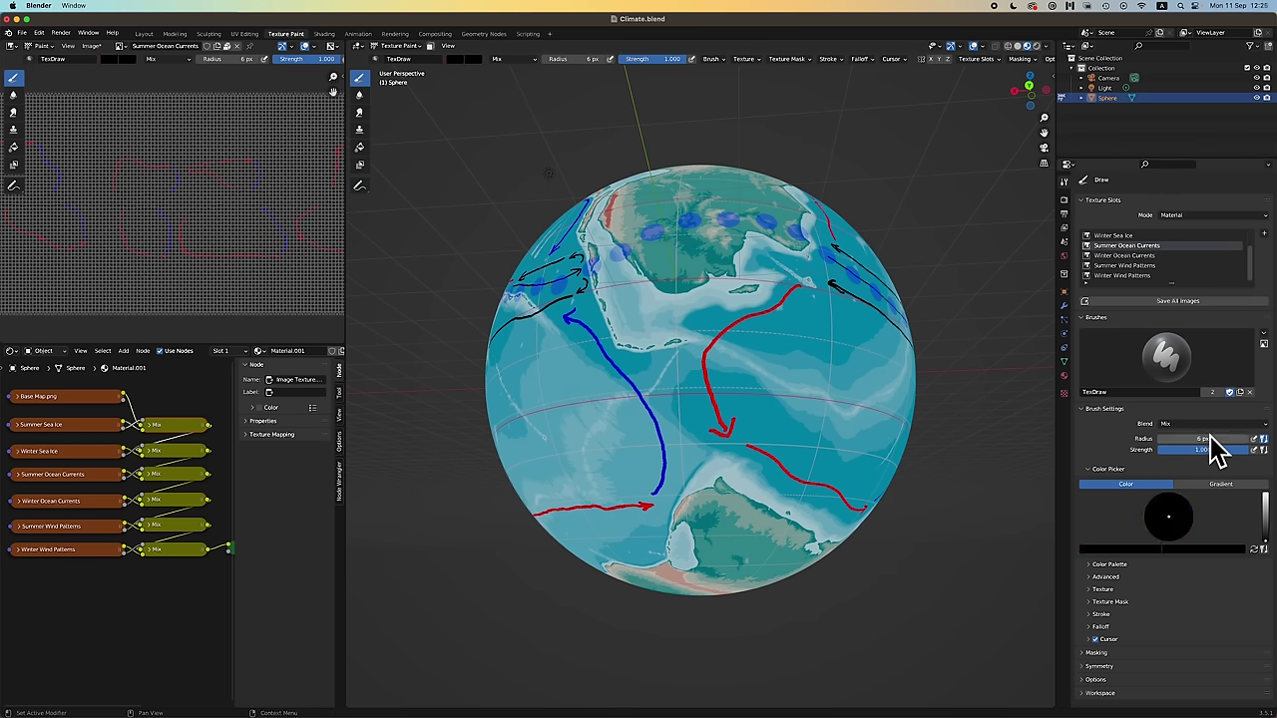
{"action": "left_click_drag", "start_coordinate": [1217, 440], "coordinate": [1182, 440]}
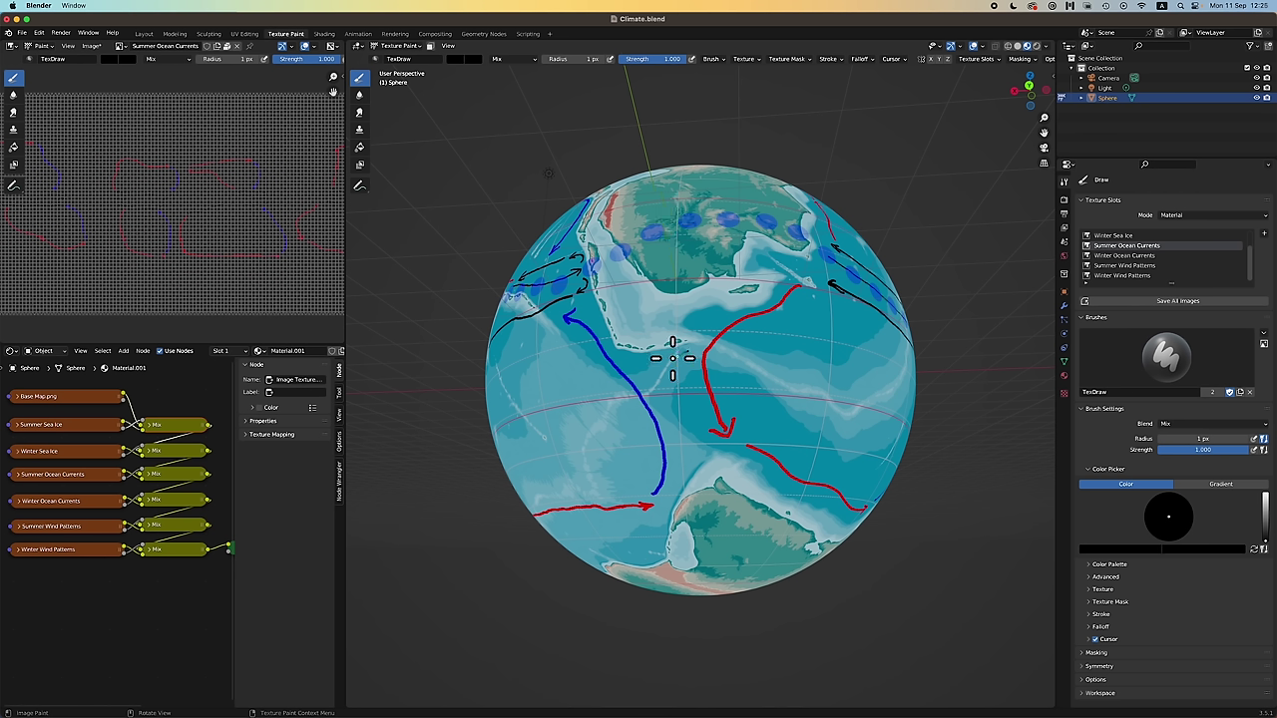
{"action": "mouse_move", "coordinate": [665, 354]}
{"action": "left_mouse_down"}
{"action": "mouse_move", "coordinate": [651, 361]}
{"action": "mouse_move", "coordinate": [666, 366]}
{"action": "left_mouse_up"}
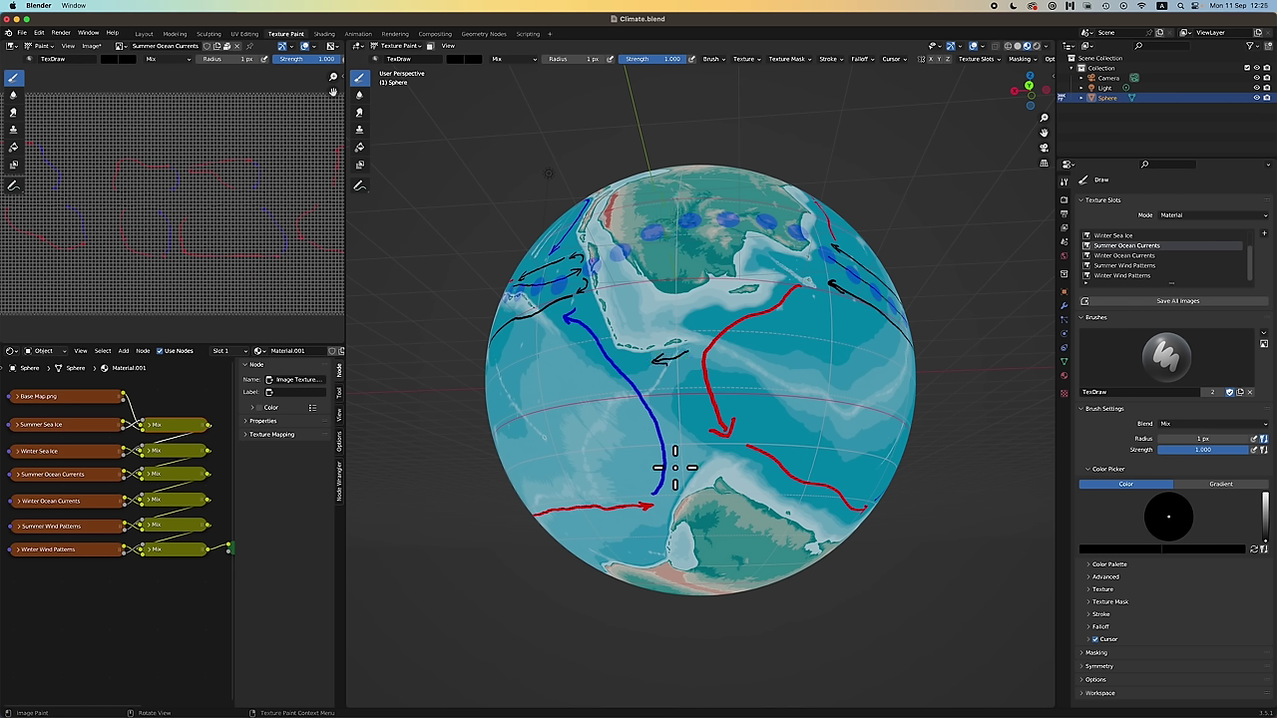
{"action": "left_click_drag", "start_coordinate": [681, 464], "coordinate": [703, 456]}
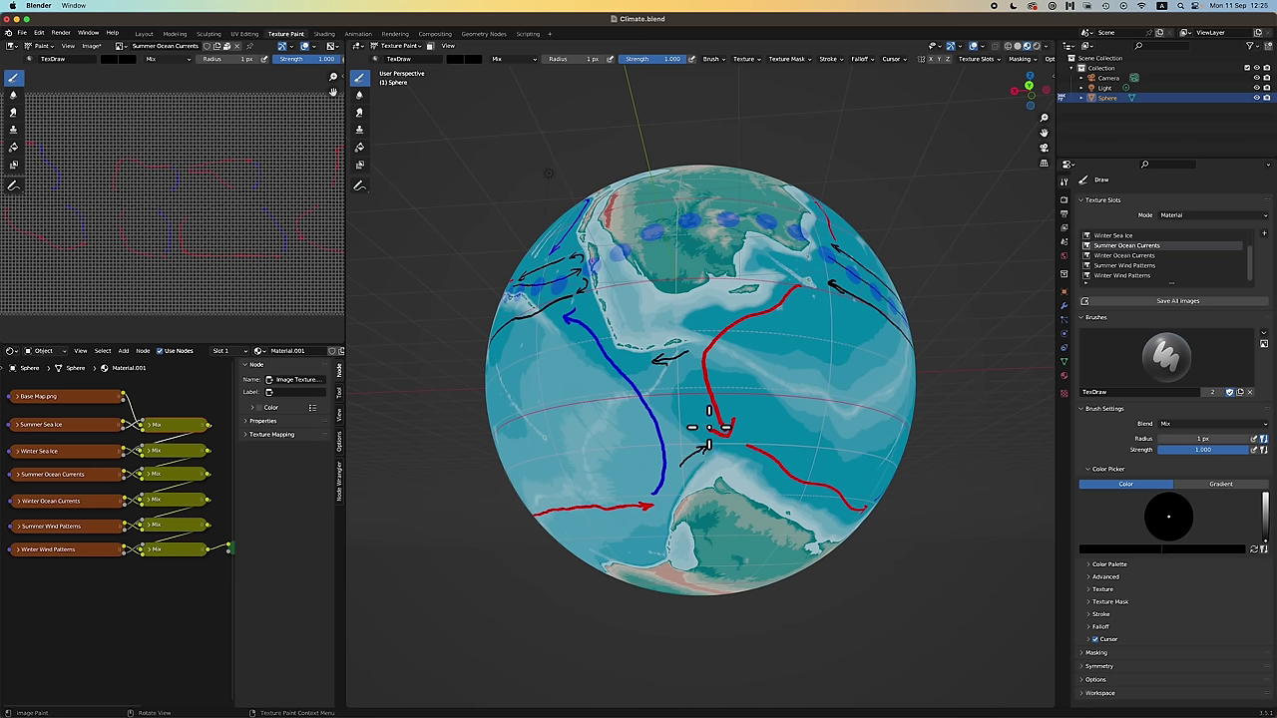
{"action": "scroll", "coordinate": [738, 393], "scroll_direction": "right", "scroll_amount": 10}
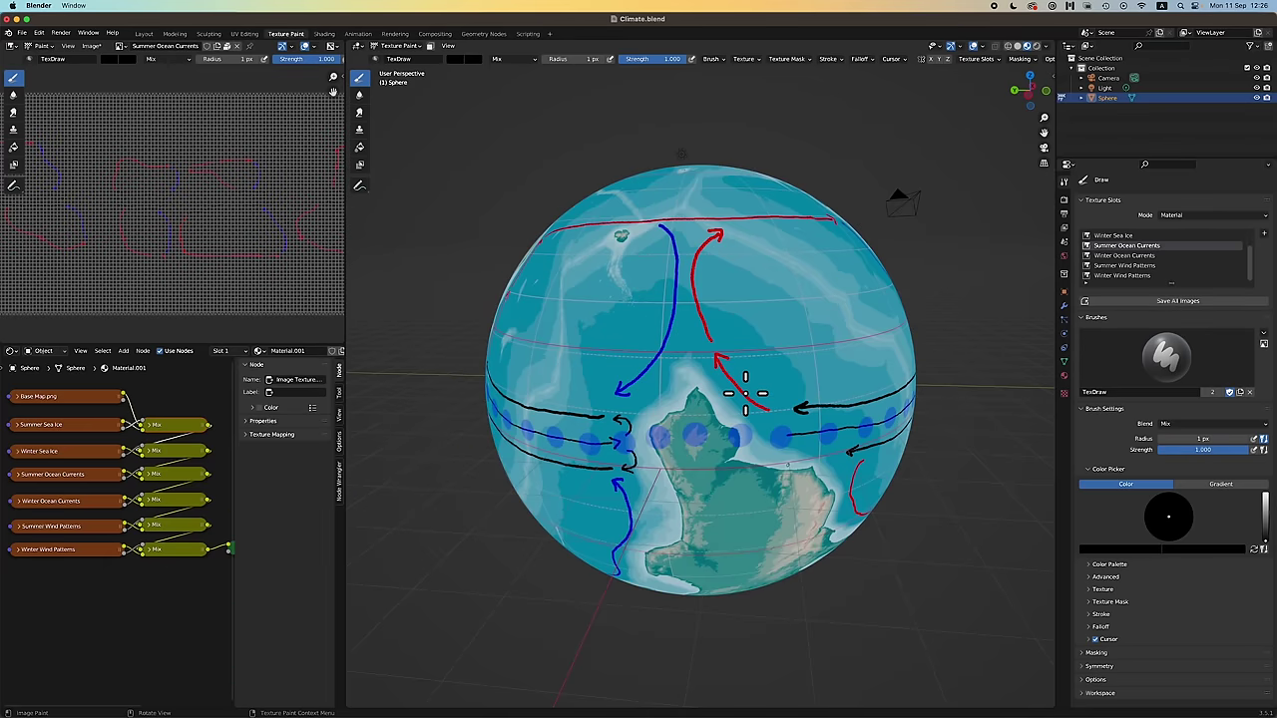
{"action": "scroll", "coordinate": [808, 299], "scroll_direction": "left", "scroll_amount": 20}
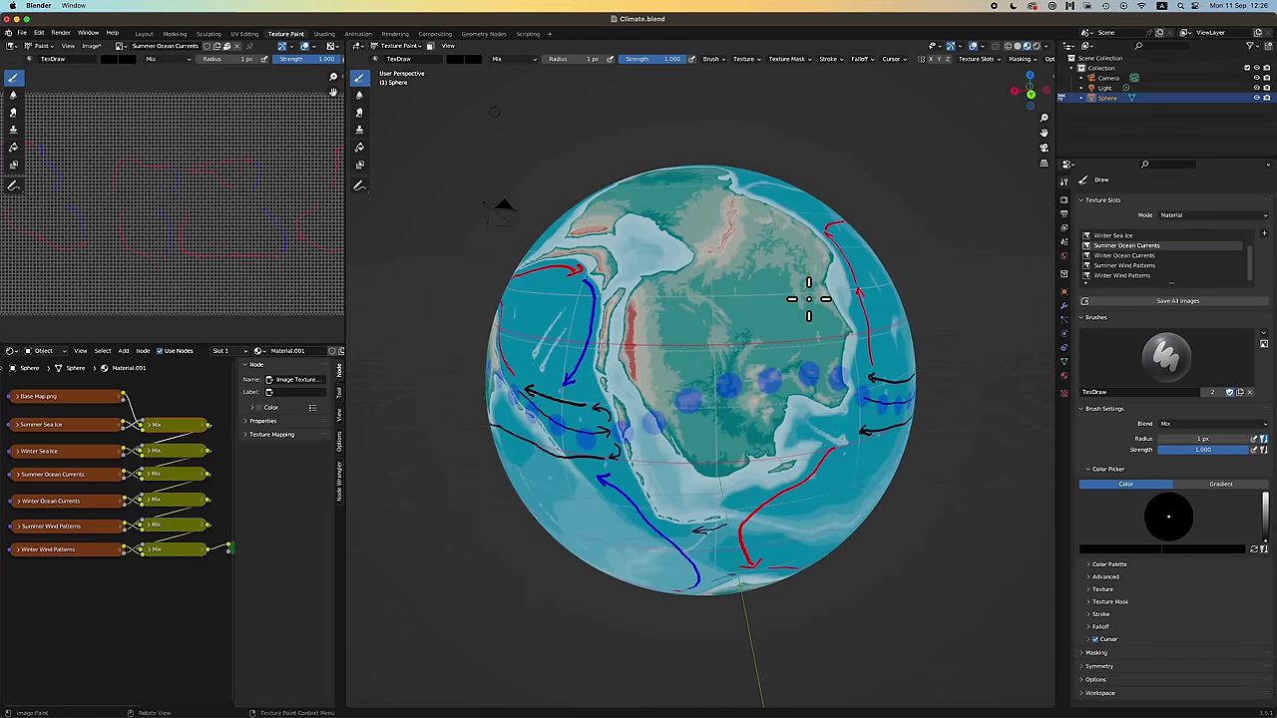
{"action": "scroll", "coordinate": [828, 329], "scroll_direction": "right", "scroll_amount": 5}
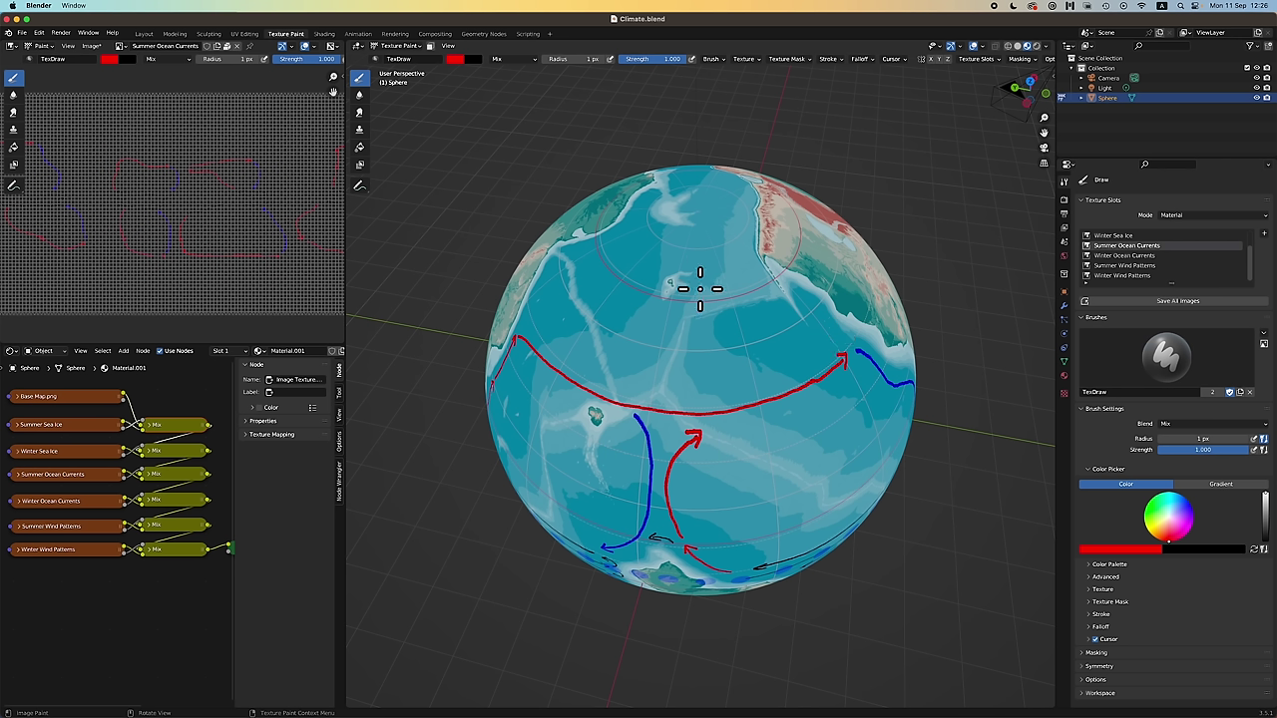
Mark two short red dashes in the northern polar ocean, and draw a 7 px red arrow poleward to the mountainous northern coast.
{"action": "left_click_drag", "start_coordinate": [697, 295], "coordinate": [710, 295]}
{"action": "left_click_drag", "start_coordinate": [707, 248], "coordinate": [709, 249]}
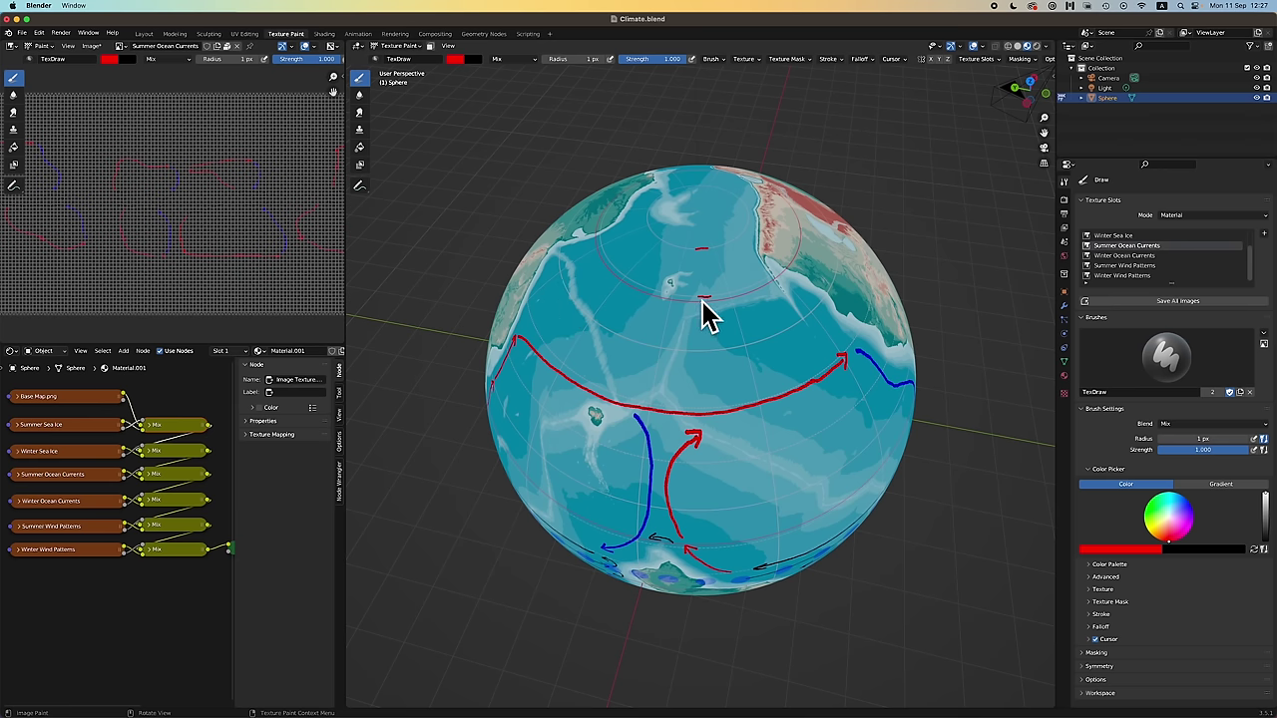
{"action": "key", "text": "f"}
{"action": "left_click", "coordinate": [704, 251]}
{"action": "mouse_move", "coordinate": [807, 345]}
{"action": "left_mouse_down"}
{"action": "mouse_move", "coordinate": [815, 338]}
{"action": "mouse_move", "coordinate": [761, 273]}
{"action": "left_mouse_up"}
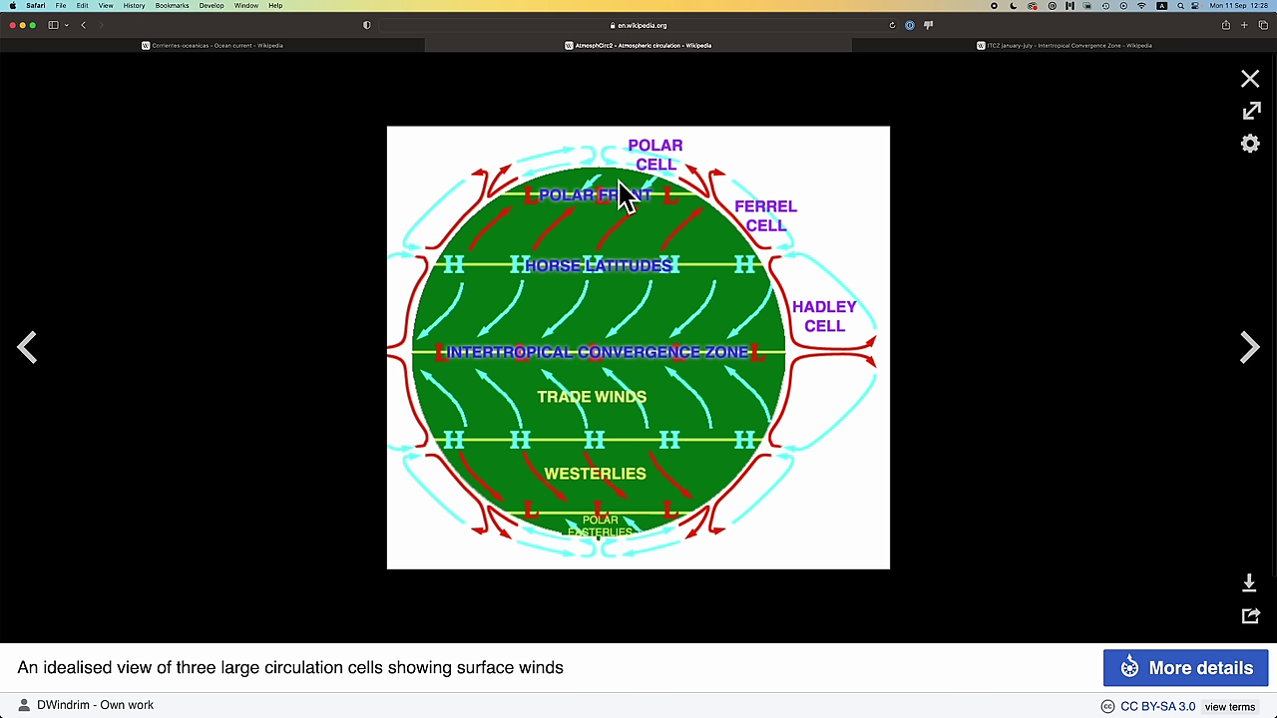
Switch back to Blender and draw a red westward arrow across the northern polar ocean, starting at the mountainous coast.
{"action": "key", "text": "ctrl+Right"}
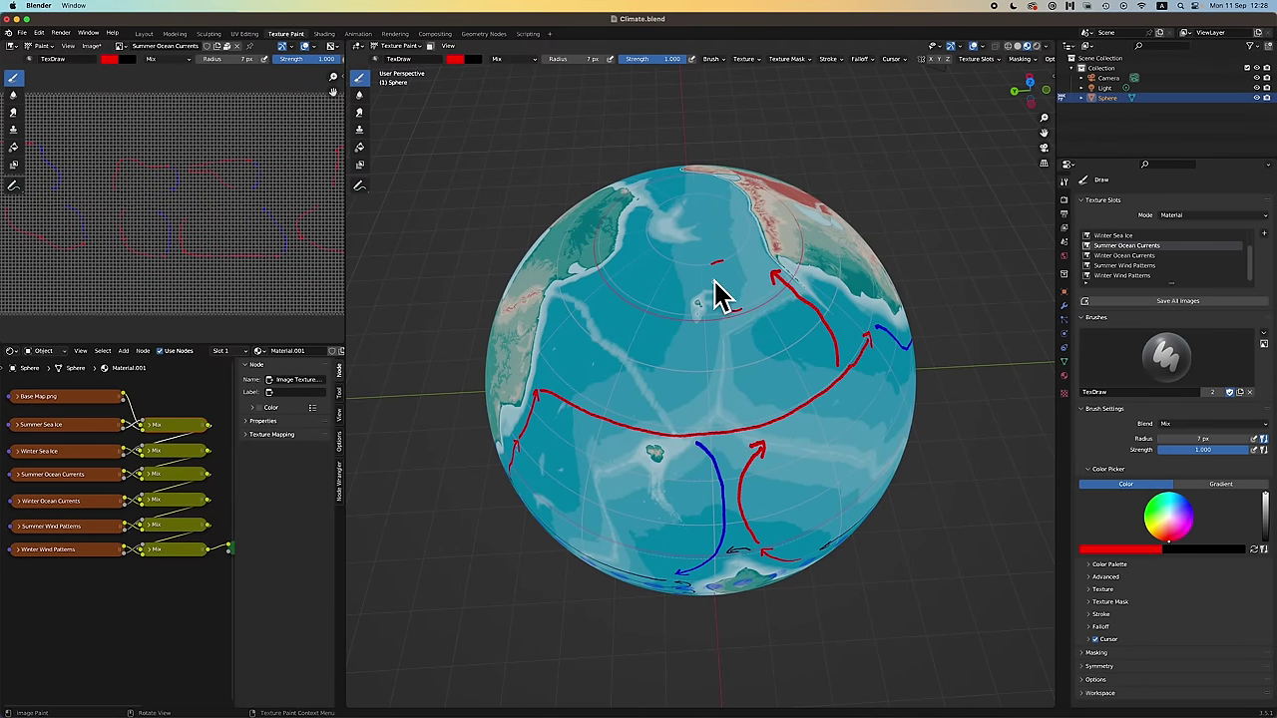
{"action": "scroll", "coordinate": [725, 296], "scroll_direction": "left", "scroll_amount": 10}
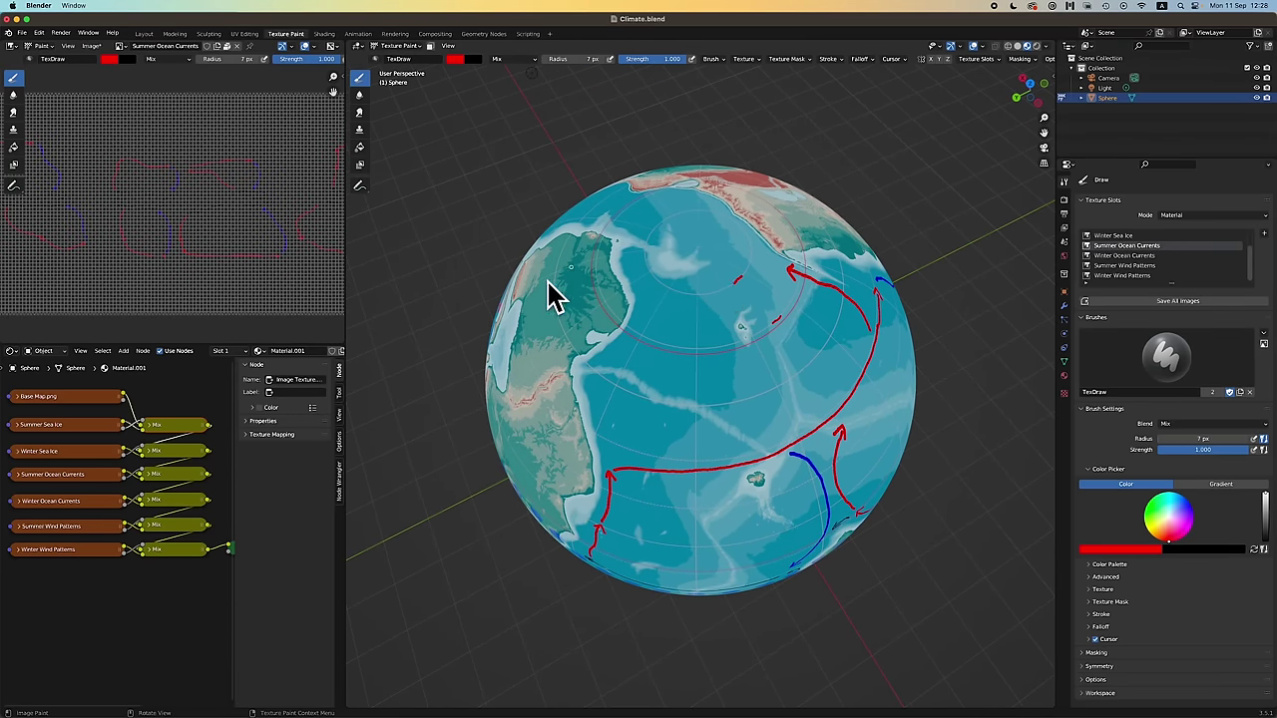
{"action": "left_click", "coordinate": [657, 294]}
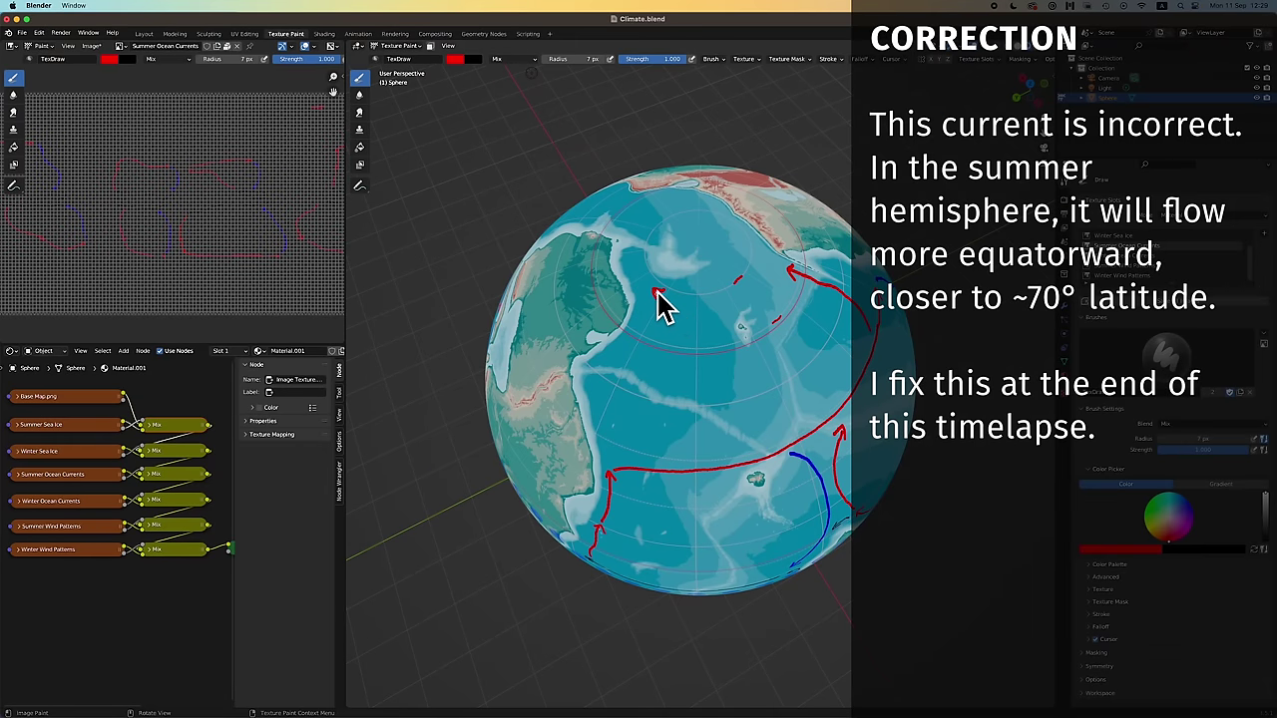
{"action": "left_click_drag", "start_coordinate": [664, 292], "coordinate": [671, 294]}
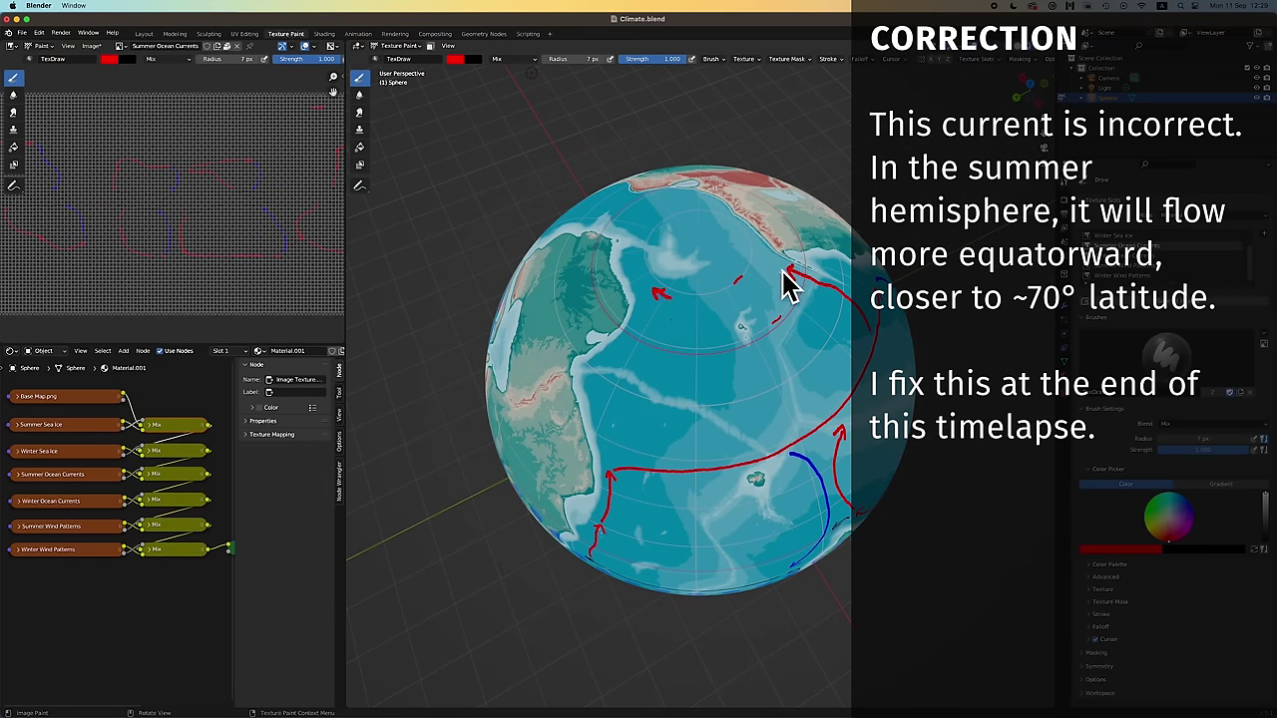
{"action": "mouse_move", "coordinate": [778, 269]}
{"action": "left_mouse_down"}
{"action": "mouse_move", "coordinate": [725, 295]}
{"action": "mouse_move", "coordinate": [667, 294]}
{"action": "left_mouse_up"}
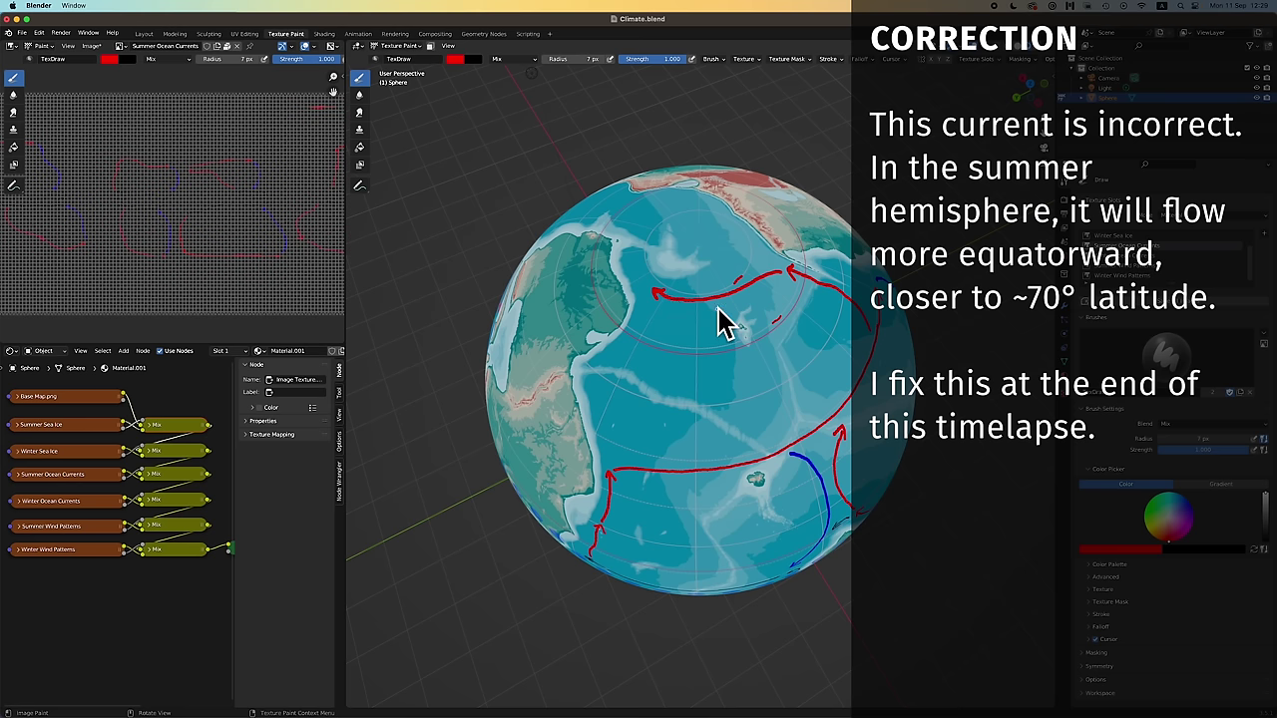
{"action": "key", "text": "super+z"}
{"action": "key", "text": "super+z"}
{"action": "scroll", "coordinate": [770, 379], "scroll_direction": "right", "scroll_amount": 5}
{"action": "scroll", "coordinate": [770, 379], "scroll_direction": "down", "scroll_amount": 10}
{"action": "scroll", "coordinate": [772, 380], "scroll_direction": "right", "scroll_amount": 10}
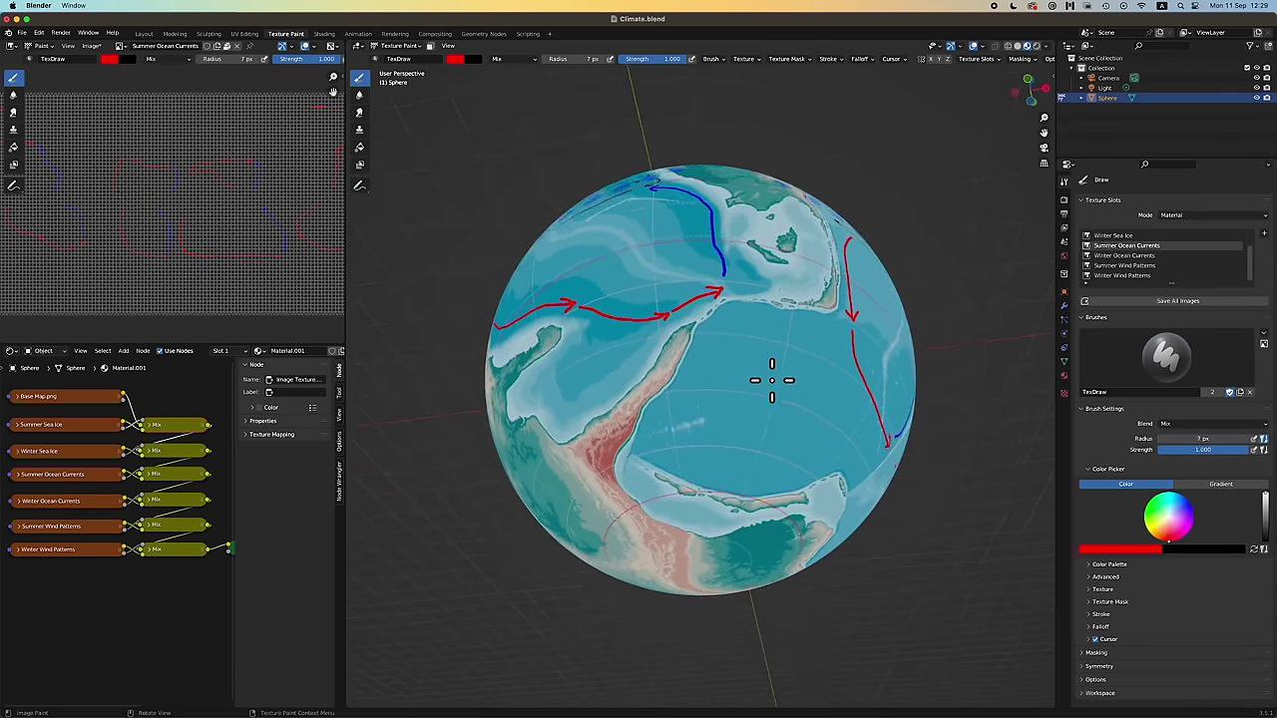
Draw 7 px red arrows through the southern polar waters, with one running along the island chain to the mountainous isthmus.
{"action": "scroll", "coordinate": [773, 380], "scroll_direction": "right", "scroll_amount": 10}
{"action": "right_click", "coordinate": [750, 384]}
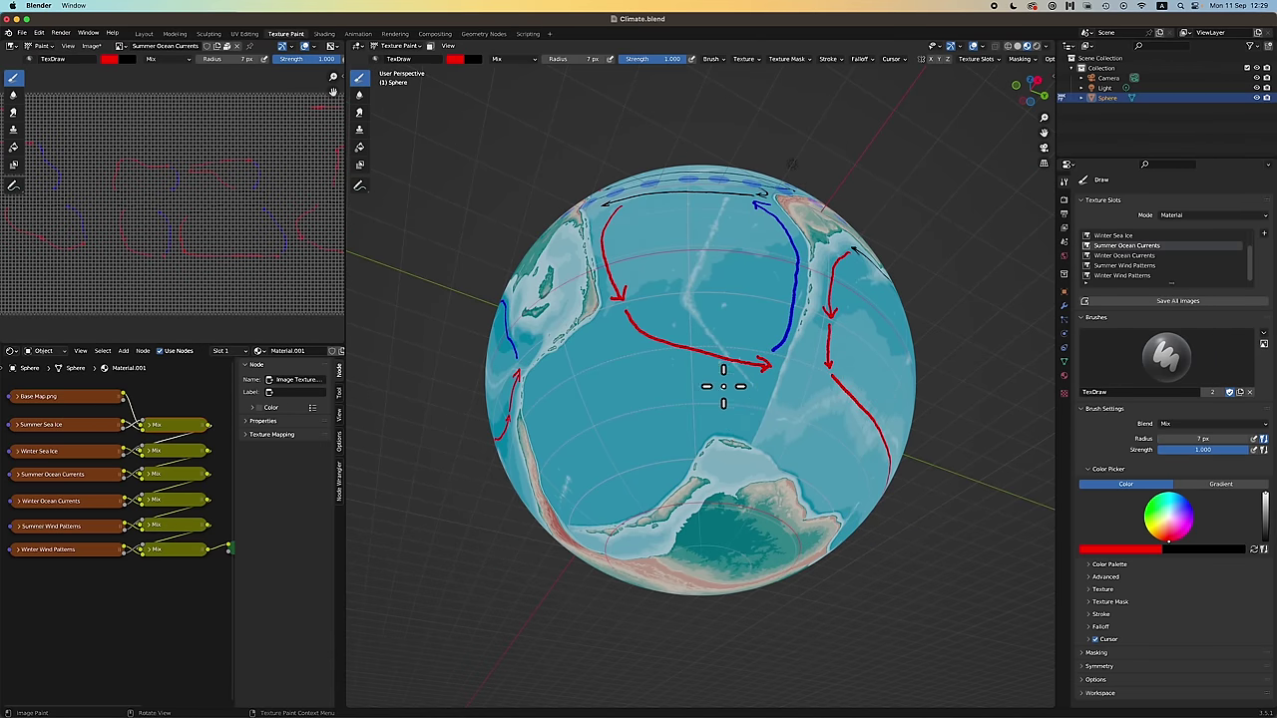
{"action": "mouse_move", "coordinate": [755, 376]}
{"action": "left_mouse_down"}
{"action": "mouse_move", "coordinate": [678, 456]}
{"action": "mouse_move", "coordinate": [579, 513]}
{"action": "mouse_move", "coordinate": [599, 520]}
{"action": "left_mouse_up"}
{"action": "scroll", "coordinate": [600, 520], "scroll_direction": "left", "scroll_amount": 10}
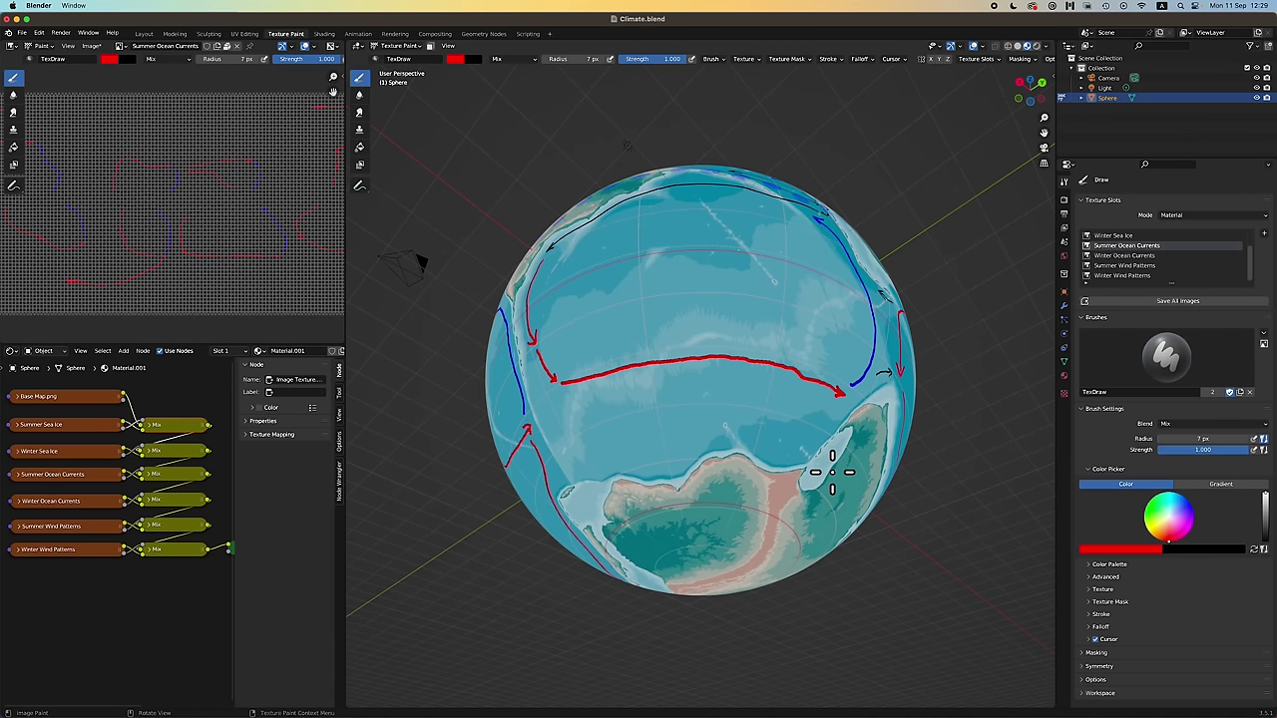
{"action": "mouse_move", "coordinate": [832, 404]}
{"action": "left_mouse_down"}
{"action": "mouse_move", "coordinate": [758, 443]}
{"action": "mouse_move", "coordinate": [581, 469]}
{"action": "mouse_move", "coordinate": [602, 476]}
{"action": "left_mouse_up"}
{"action": "key", "text": "space"}
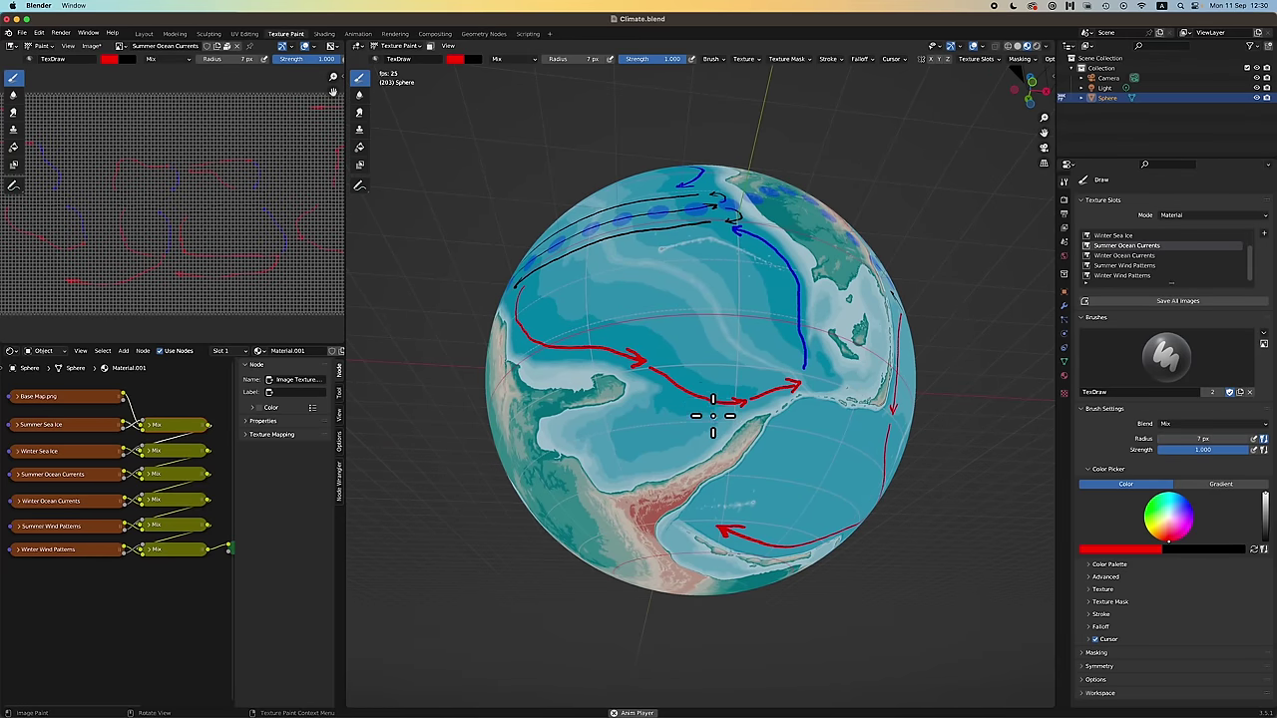
{"action": "mouse_move", "coordinate": [716, 411]}
{"action": "left_mouse_down"}
{"action": "mouse_move", "coordinate": [643, 466]}
{"action": "mouse_move", "coordinate": [610, 469]}
{"action": "left_mouse_up"}
{"action": "left_click_drag", "start_coordinate": [610, 468], "coordinate": [626, 460]}
{"action": "left_click_drag", "start_coordinate": [610, 470], "coordinate": [630, 472]}
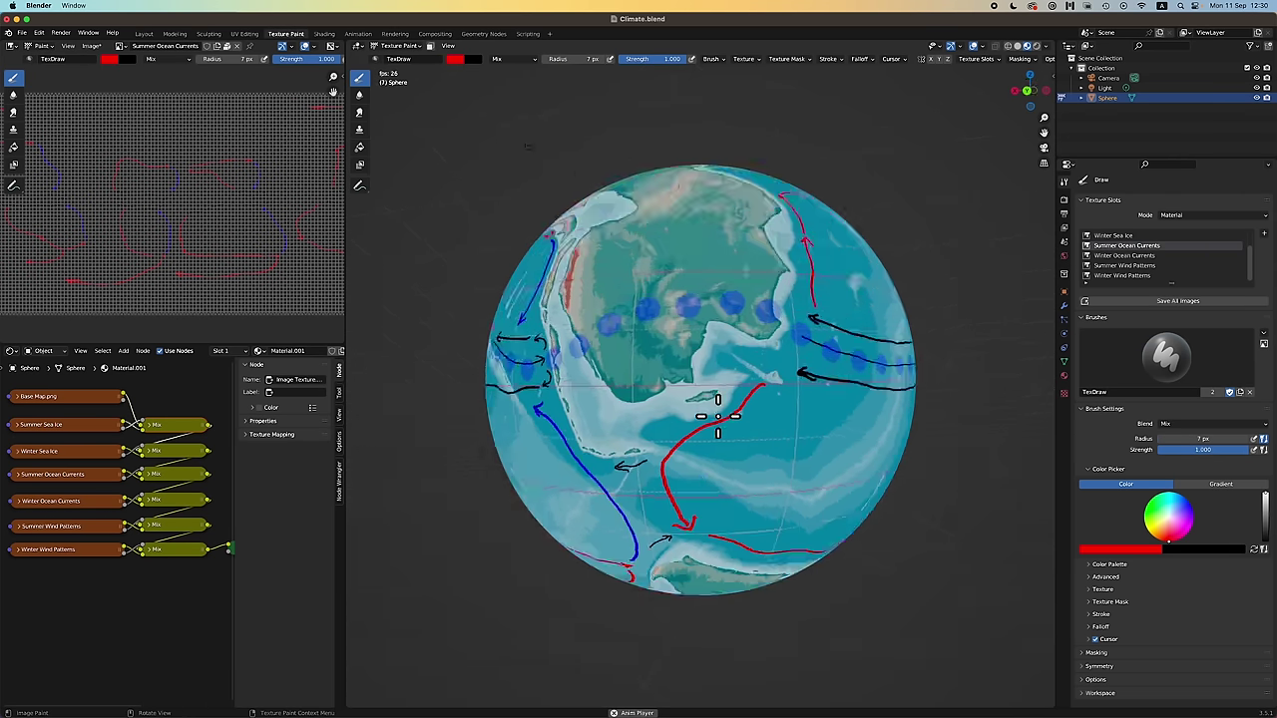
In blue, draw cold-current arrows along the coasts from the ends of the red polar currents, including one beyond the northern polar arrow.
{"action": "key", "text": "x"}
{"action": "mouse_move", "coordinate": [660, 298]}
{"action": "left_mouse_down"}
{"action": "mouse_move", "coordinate": [610, 370]}
{"action": "mouse_move", "coordinate": [632, 447]}
{"action": "mouse_move", "coordinate": [640, 435]}
{"action": "mouse_move", "coordinate": [592, 450]}
{"action": "mouse_move", "coordinate": [616, 369]}
{"action": "mouse_move", "coordinate": [675, 324]}
{"action": "mouse_move", "coordinate": [731, 322]}
{"action": "left_mouse_up"}
{"action": "key", "text": "space"}
{"action": "mouse_move", "coordinate": [607, 444]}
{"action": "left_mouse_down"}
{"action": "mouse_move", "coordinate": [599, 393]}
{"action": "mouse_move", "coordinate": [635, 365]}
{"action": "left_mouse_up"}
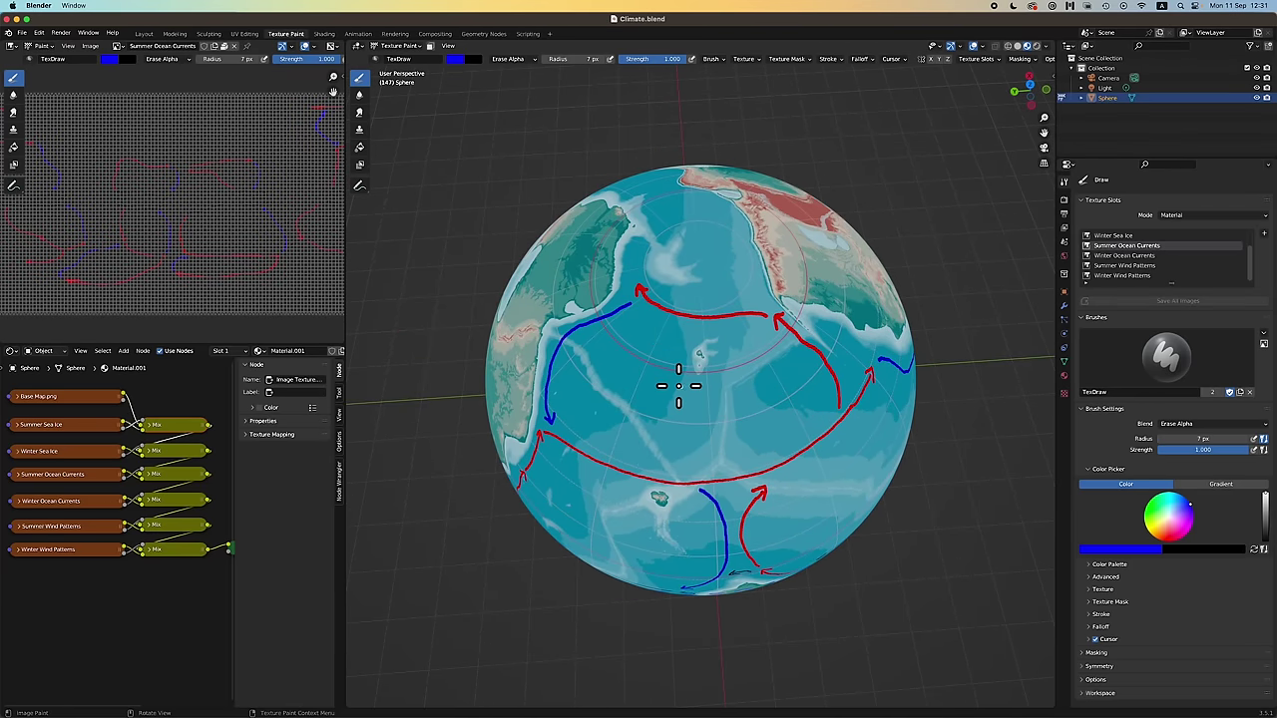
Erase the red arrow across the northern polar ocean with Erase Alpha, using a 24 px brush radius.
{"action": "mouse_move", "coordinate": [620, 301]}
{"action": "left_mouse_down"}
{"action": "mouse_move", "coordinate": [629, 270]}
{"action": "mouse_move", "coordinate": [691, 295]}
{"action": "mouse_move", "coordinate": [718, 327]}
{"action": "mouse_move", "coordinate": [755, 335]}
{"action": "mouse_move", "coordinate": [781, 319]}
{"action": "left_mouse_up"}
{"action": "right_click", "coordinate": [780, 340]}
{"action": "left_click", "coordinate": [733, 335]}
{"action": "left_click", "coordinate": [714, 344]}
With a red 6 px brush in Mix mode, redraw the westward arrow across the northern polar ocean from the mountainous coast.
{"action": "left_click", "coordinate": [1169, 541]}
{"action": "left_click", "coordinate": [1146, 550]}
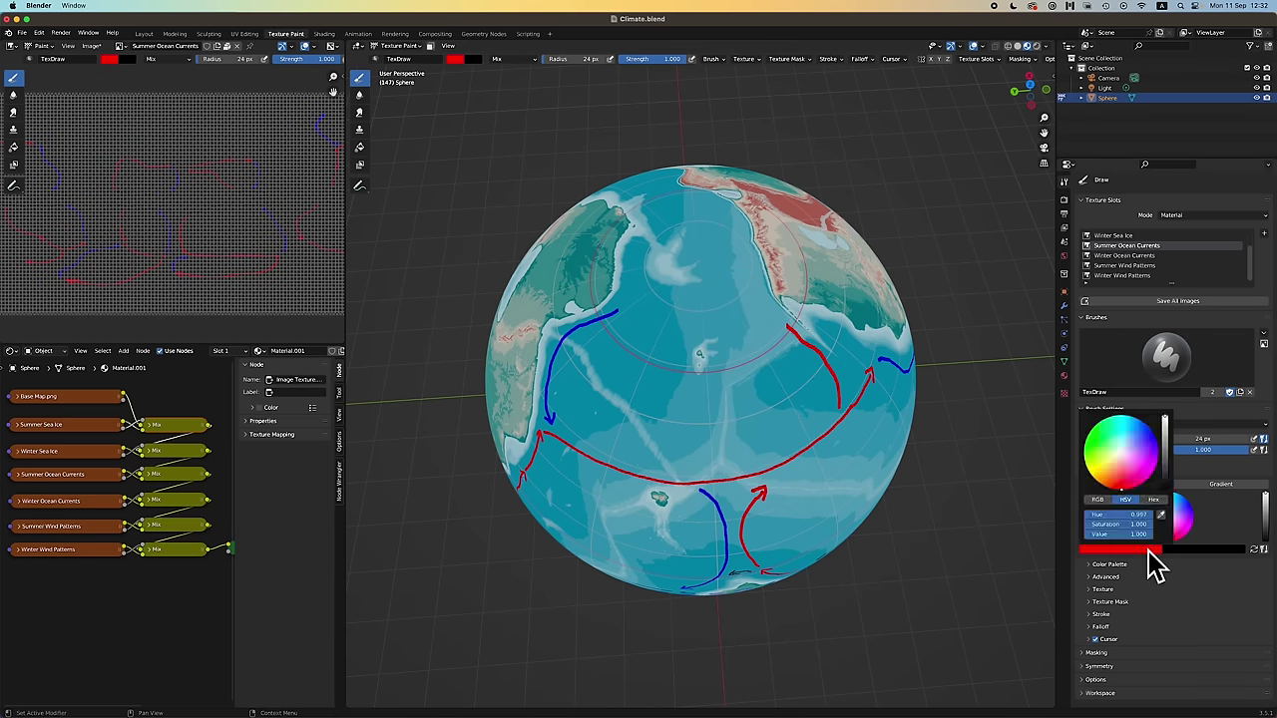
{"action": "left_click", "coordinate": [1098, 498]}
{"action": "key", "text": "bracketleft"}
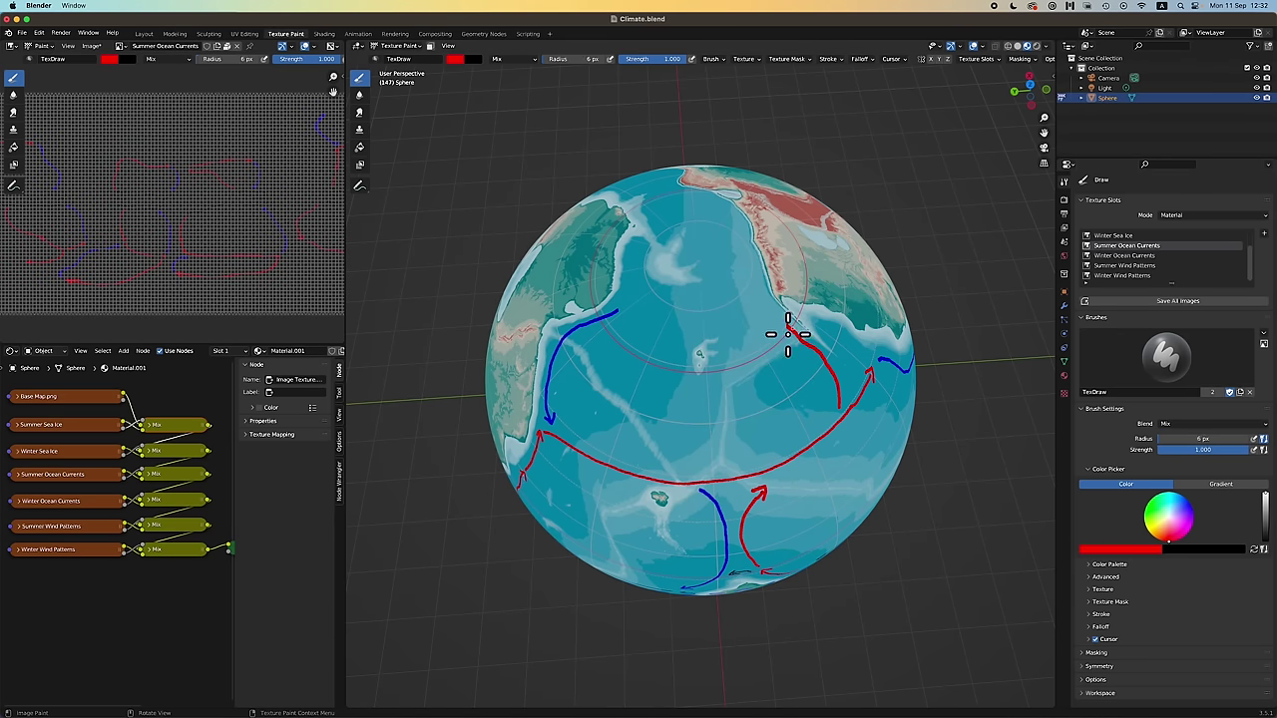
{"action": "mouse_move", "coordinate": [786, 336]}
{"action": "left_mouse_down"}
{"action": "mouse_move", "coordinate": [633, 315]}
{"action": "mouse_move", "coordinate": [771, 320]}
{"action": "mouse_move", "coordinate": [634, 309]}
{"action": "left_mouse_up"}
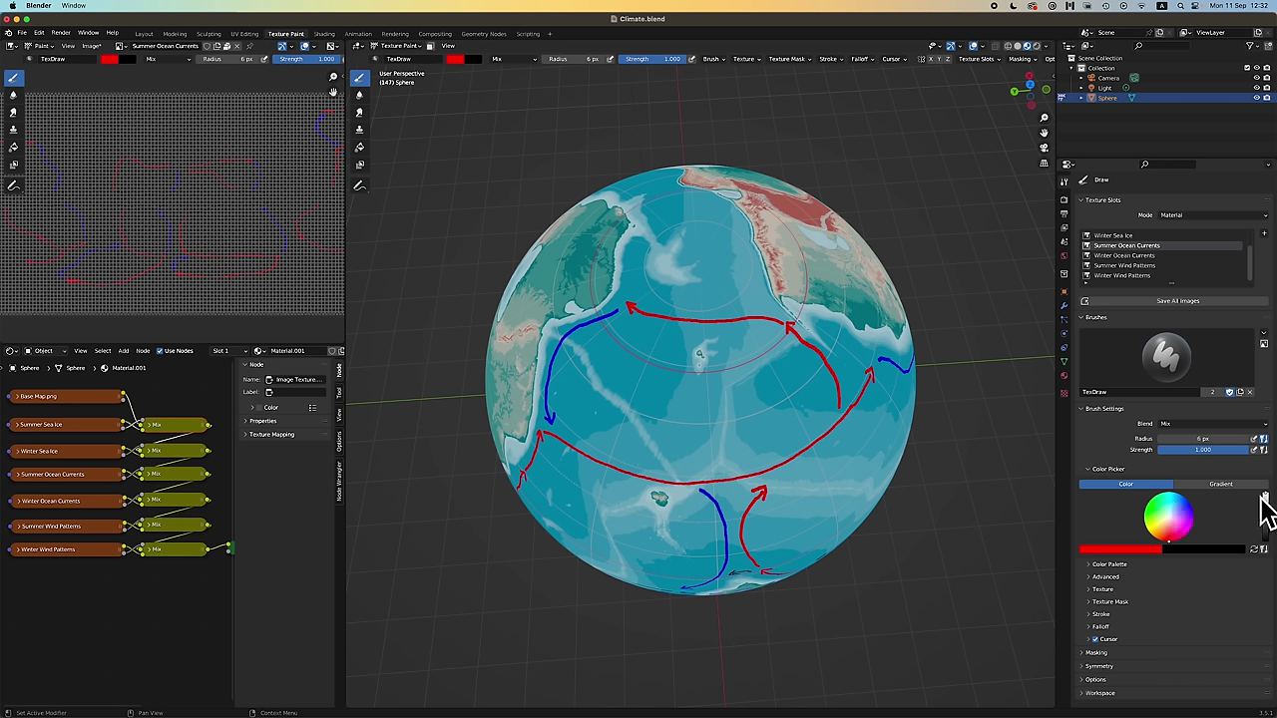
Change the brush colour to black and draw a clockwise ring of short arrows around the northern polar ocean.
{"action": "left_click_drag", "start_coordinate": [1263, 513], "coordinate": [1259, 544]}
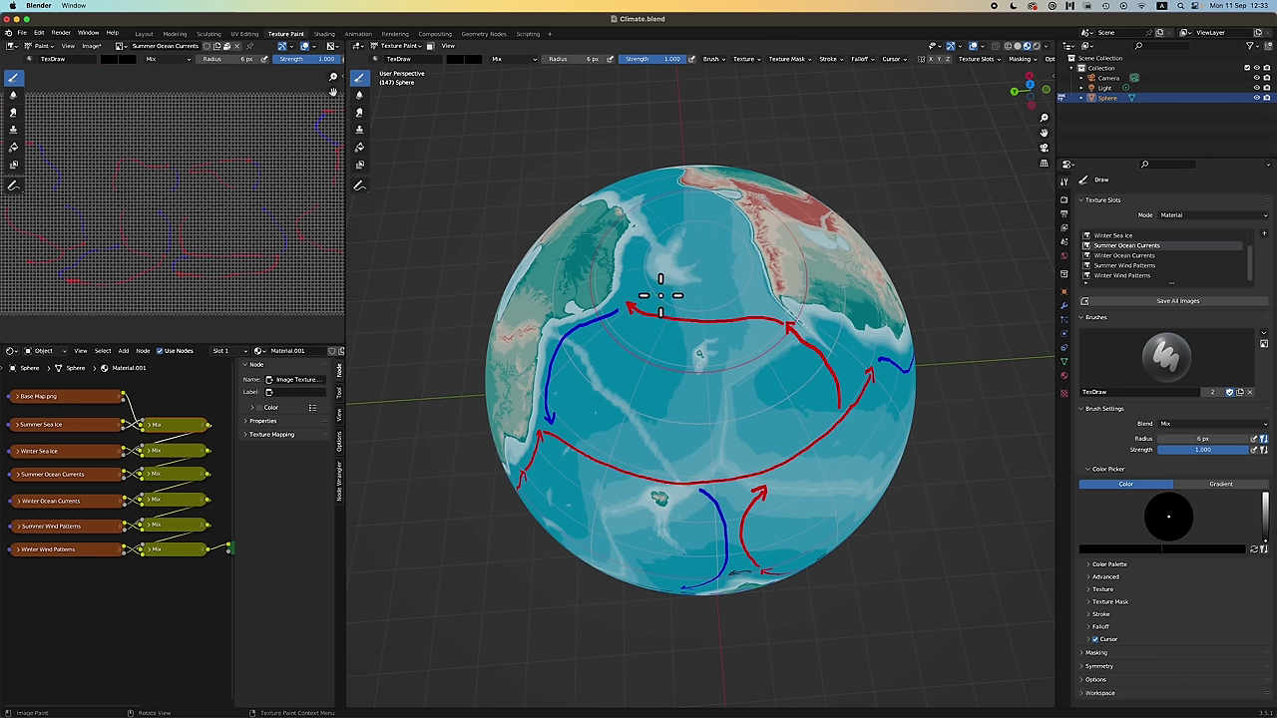
{"action": "mouse_move", "coordinate": [664, 300]}
{"action": "left_mouse_down"}
{"action": "mouse_move", "coordinate": [652, 230]}
{"action": "mouse_move", "coordinate": [656, 240]}
{"action": "mouse_move", "coordinate": [690, 236]}
{"action": "mouse_move", "coordinate": [669, 230]}
{"action": "mouse_move", "coordinate": [695, 218]}
{"action": "mouse_move", "coordinate": [736, 235]}
{"action": "left_mouse_up"}
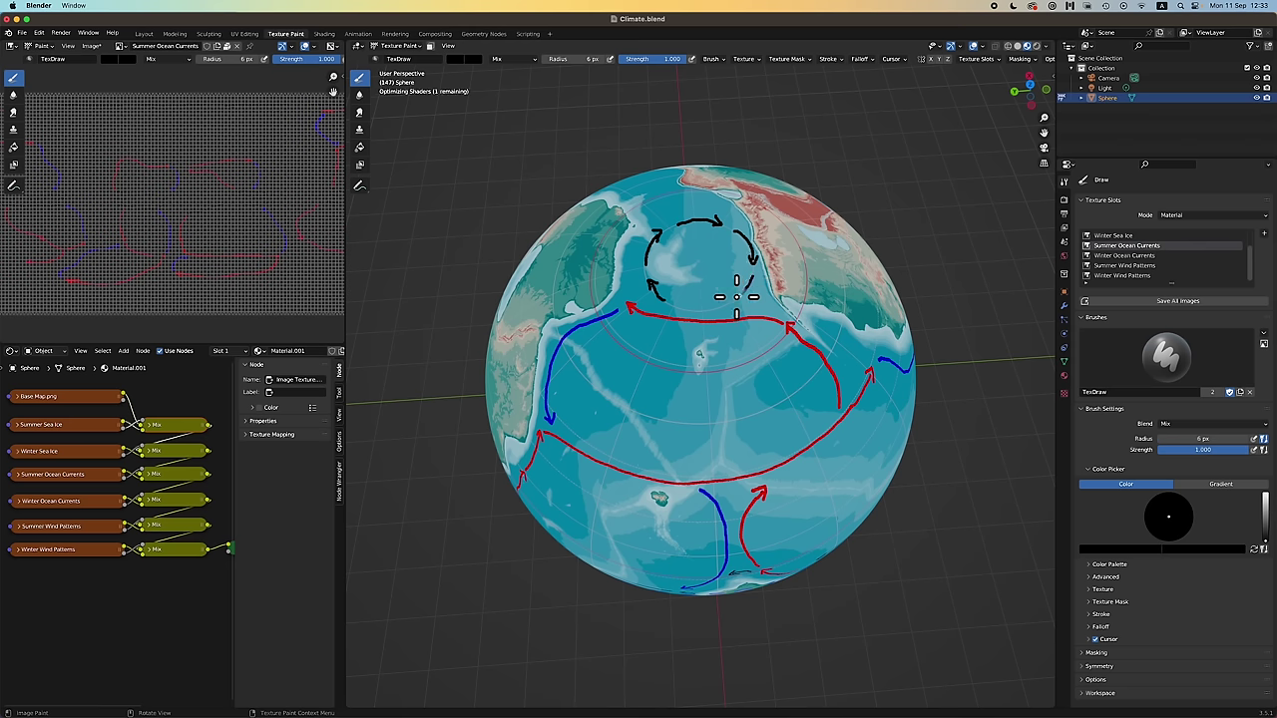
{"action": "mouse_move", "coordinate": [736, 289]}
{"action": "left_mouse_down"}
{"action": "mouse_move", "coordinate": [734, 301]}
{"action": "mouse_move", "coordinate": [746, 299]}
{"action": "left_mouse_up"}
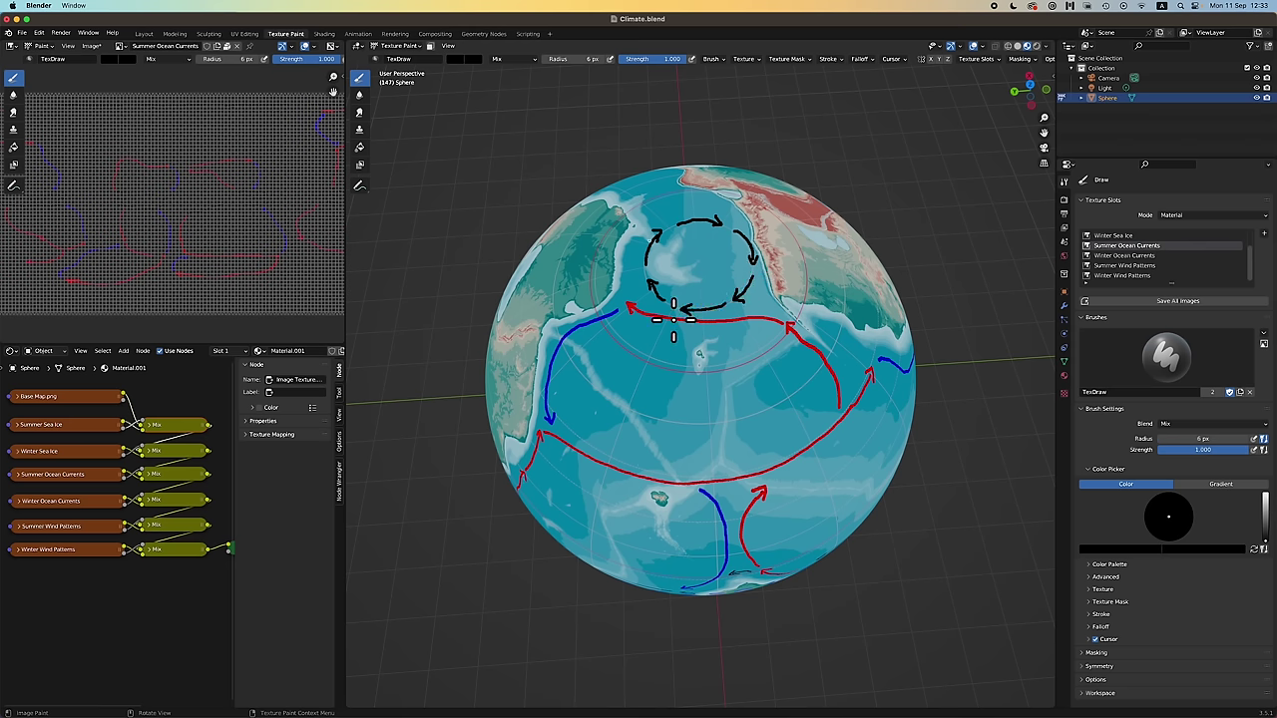
In blue, draw a southward arrow from the polar ring down the western coast of the narrow ocean between the continents.
{"action": "scroll", "coordinate": [657, 322], "scroll_direction": "left", "scroll_amount": 15}
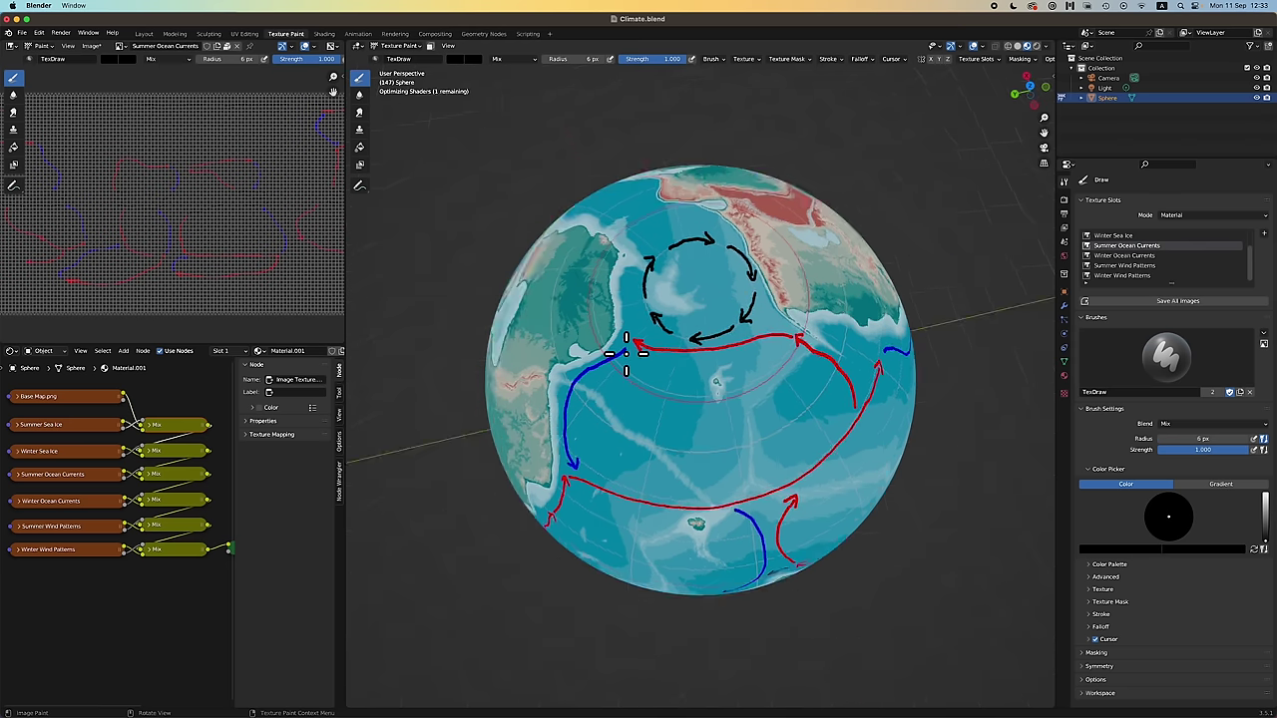
{"action": "scroll", "coordinate": [681, 356], "scroll_direction": "left", "scroll_amount": 5}
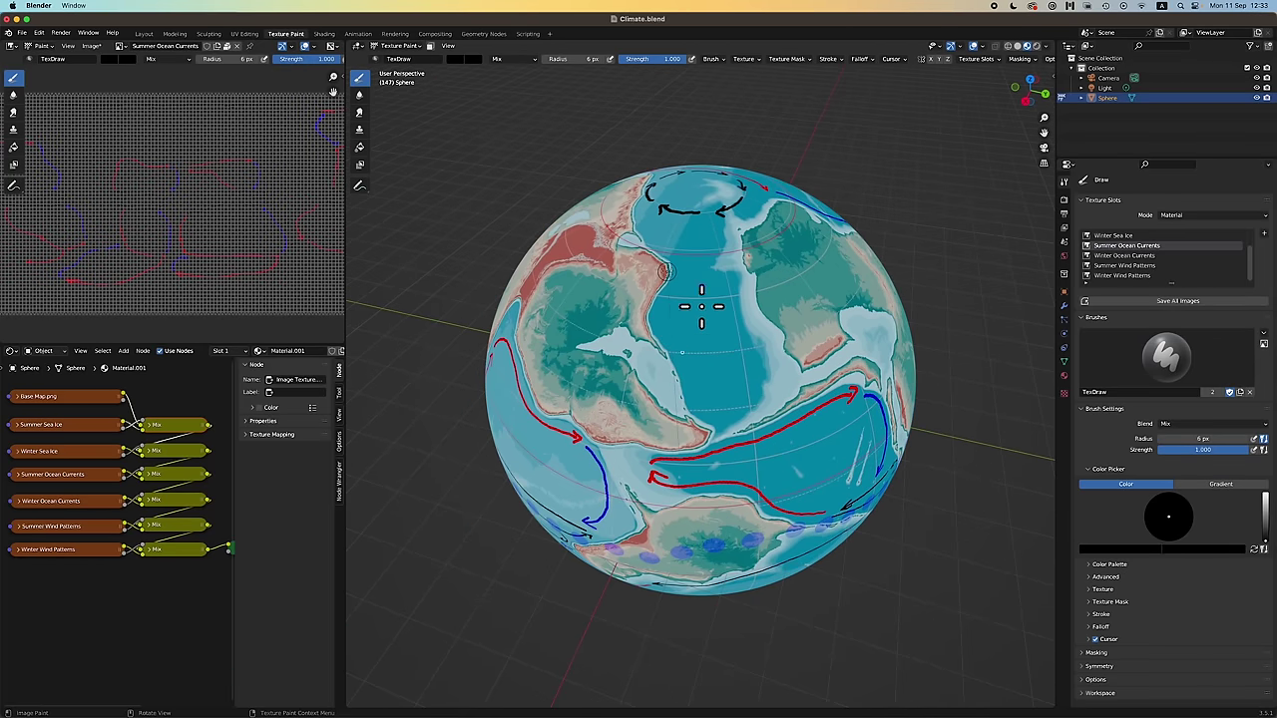
{"action": "scroll", "coordinate": [665, 329], "scroll_direction": "right", "scroll_amount": 3}
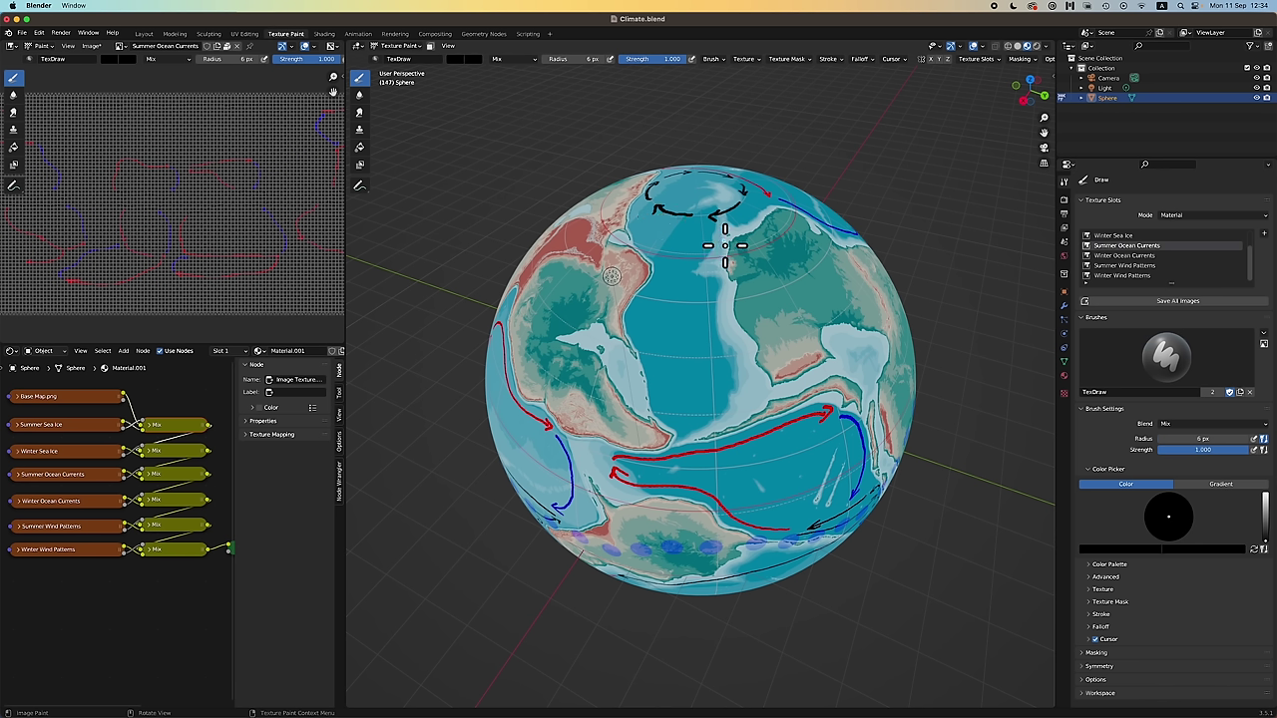
{"action": "key", "text": "x"}
{"action": "mouse_move", "coordinate": [648, 217]}
{"action": "left_mouse_down"}
{"action": "mouse_move", "coordinate": [661, 280]}
{"action": "mouse_move", "coordinate": [633, 315]}
{"action": "mouse_move", "coordinate": [645, 315]}
{"action": "left_mouse_up"}
Mark two short blue dashes, one above the other, in the southern part of the narrow ocean.
{"action": "left_click", "coordinate": [677, 357]}
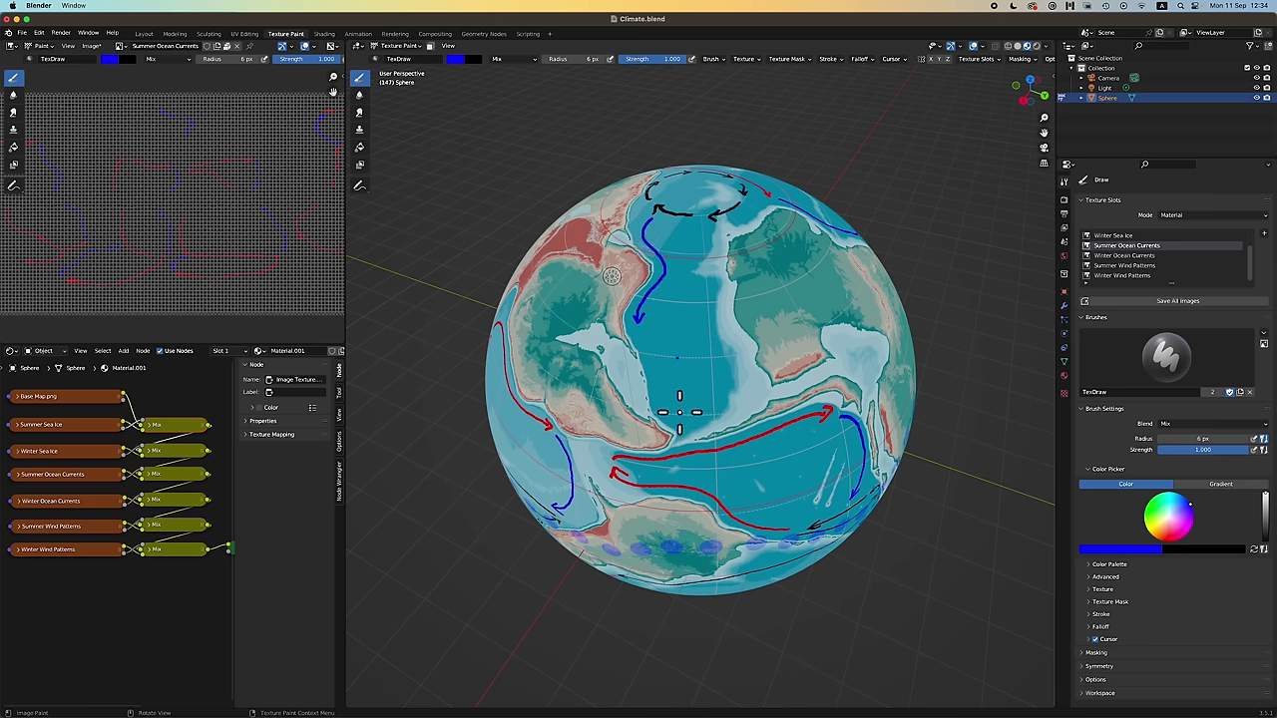
{"action": "left_click_drag", "start_coordinate": [679, 410], "coordinate": [703, 411]}
{"action": "left_click_drag", "start_coordinate": [677, 360], "coordinate": [699, 360]}
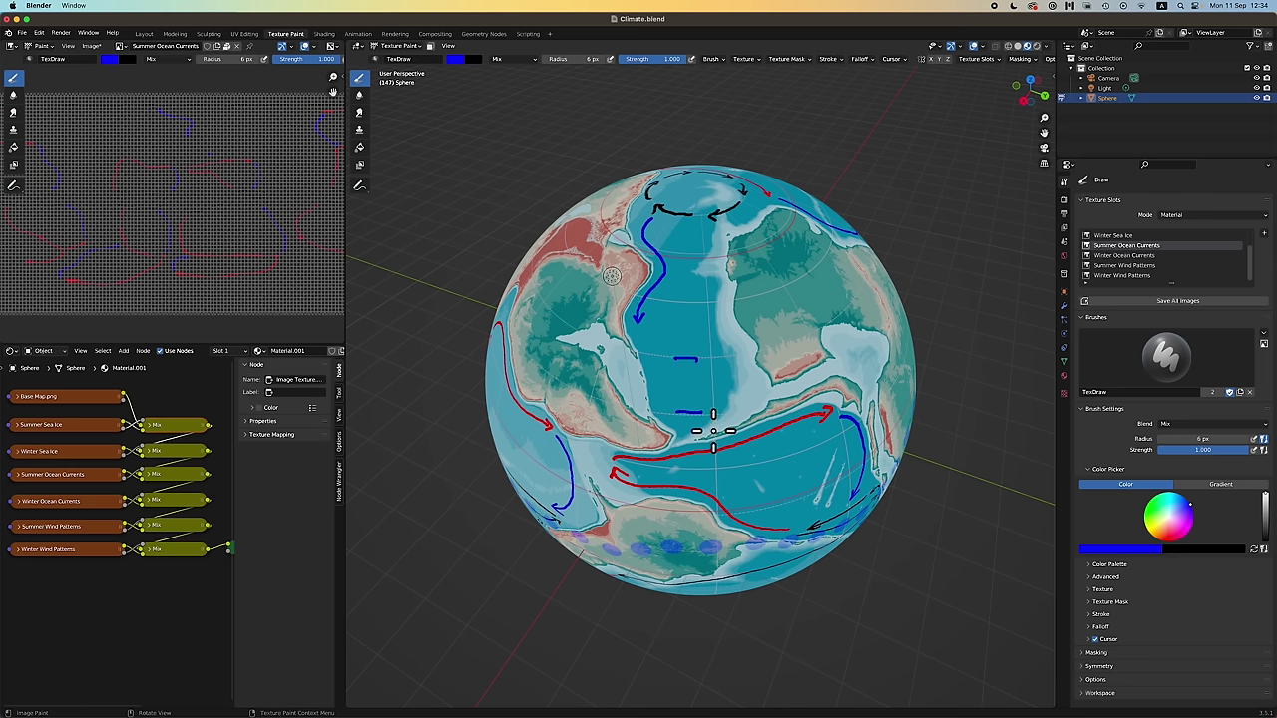
Try a blue circulation in the narrow ocean, with an eastward crossing, a southern loop and a northward arrow along its eastern coast.
{"action": "scroll", "coordinate": [713, 430], "scroll_direction": "right", "scroll_amount": 10}
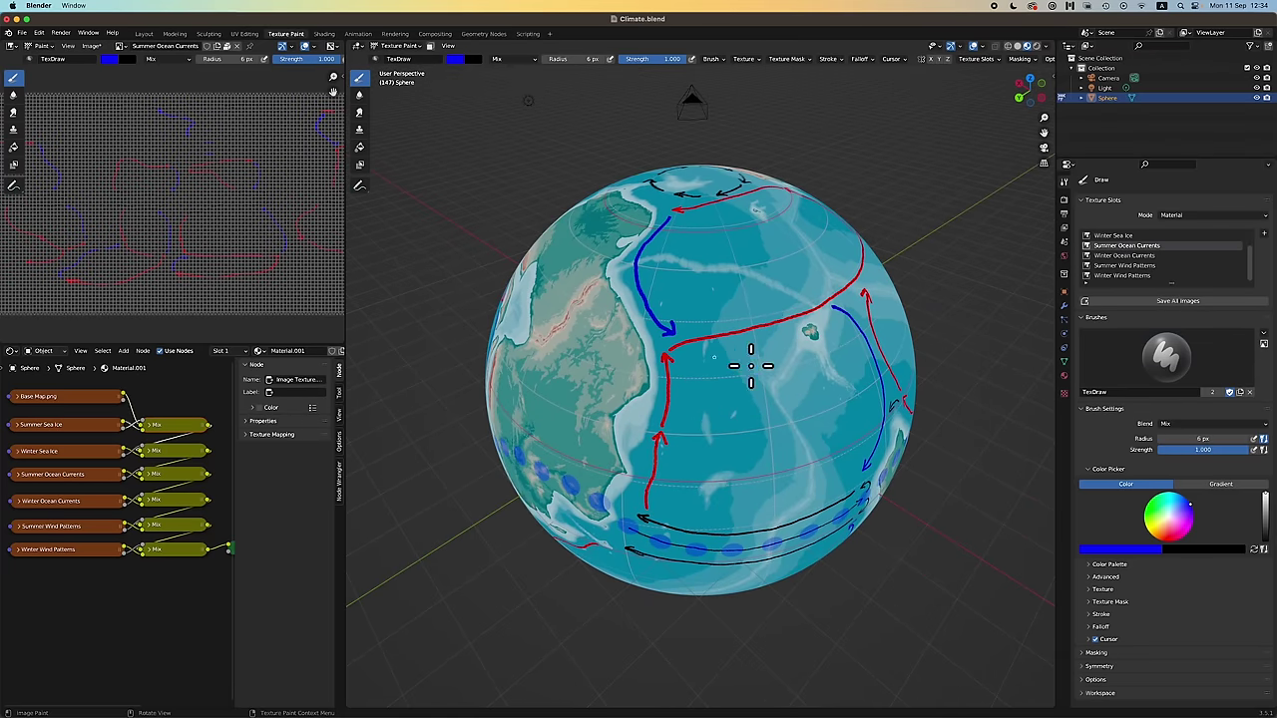
{"action": "scroll", "coordinate": [710, 359], "scroll_direction": "left", "scroll_amount": 15}
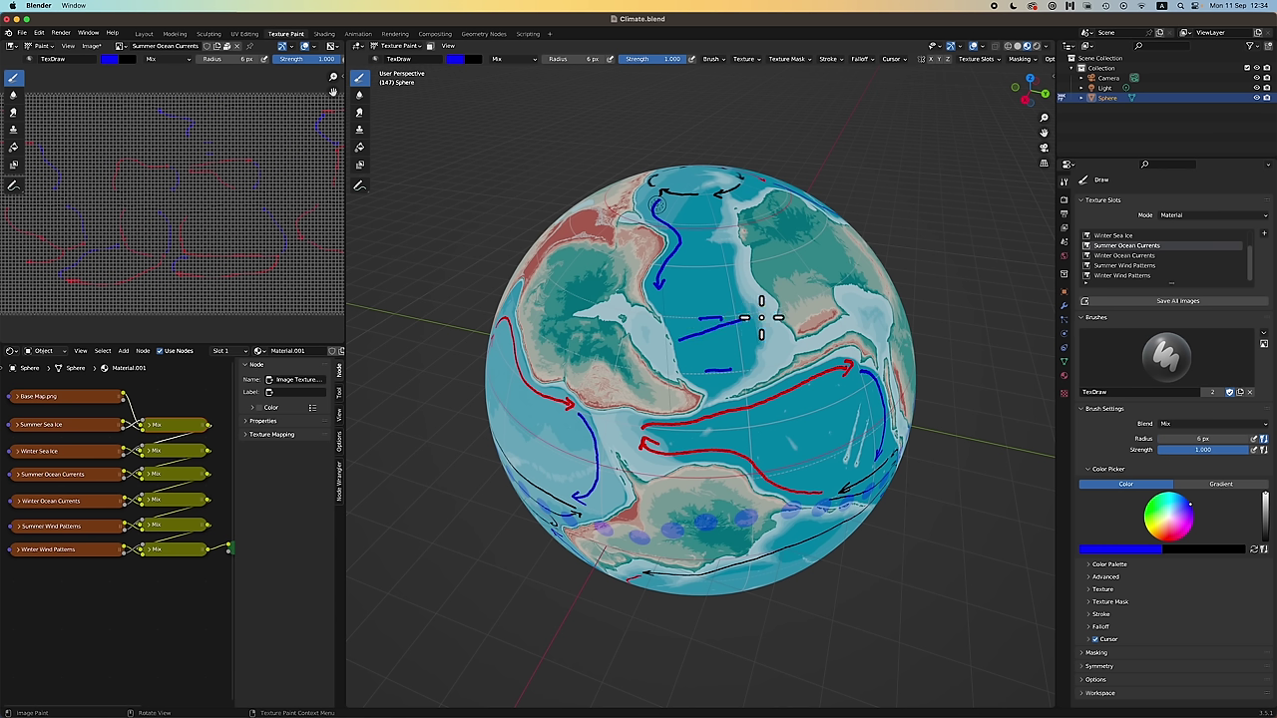
{"action": "left_click_drag", "start_coordinate": [740, 317], "coordinate": [747, 324]}
{"action": "mouse_move", "coordinate": [744, 307]}
{"action": "left_mouse_down"}
{"action": "mouse_move", "coordinate": [735, 289]}
{"action": "mouse_move", "coordinate": [755, 359]}
{"action": "mouse_move", "coordinate": [692, 372]}
{"action": "mouse_move", "coordinate": [721, 364]}
{"action": "left_mouse_up"}
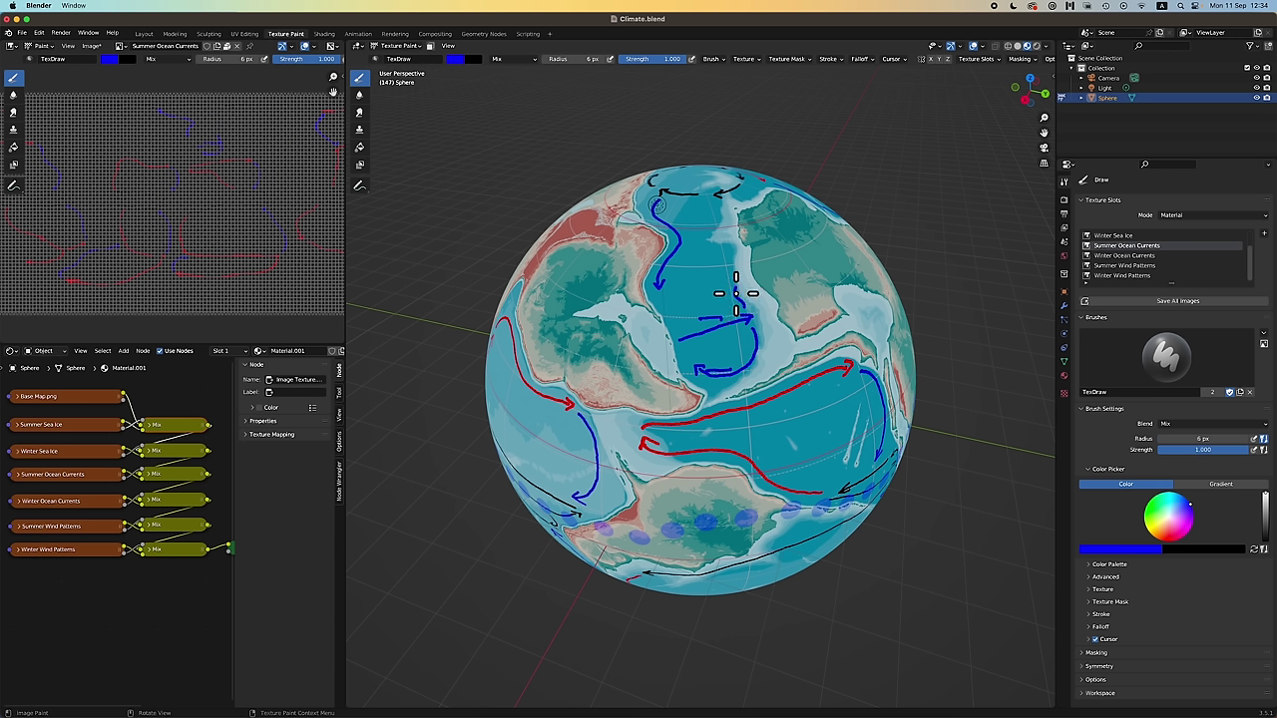
{"action": "mouse_move", "coordinate": [736, 293]}
{"action": "left_mouse_down"}
{"action": "mouse_move", "coordinate": [709, 202]}
{"action": "mouse_move", "coordinate": [720, 214]}
{"action": "left_mouse_up"}
{"action": "mouse_move", "coordinate": [664, 299]}
{"action": "left_mouse_down"}
{"action": "mouse_move", "coordinate": [668, 334]}
{"action": "mouse_move", "coordinate": [686, 325]}
{"action": "left_mouse_up"}
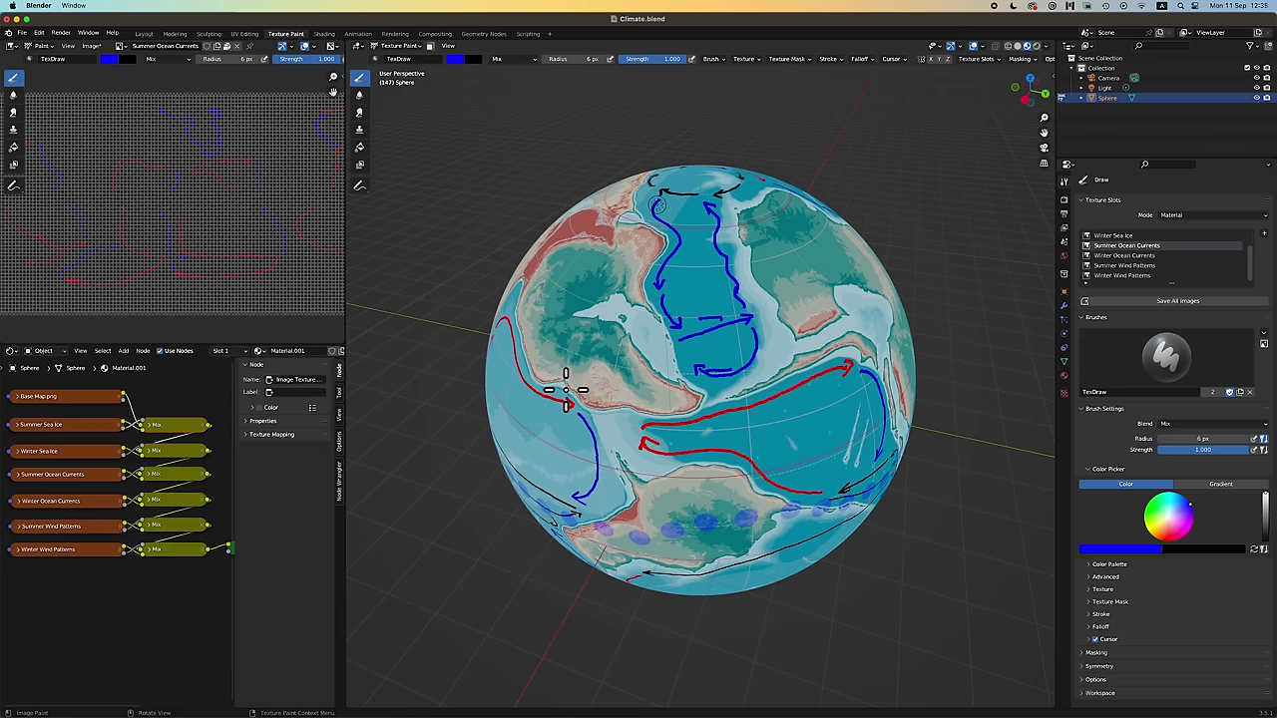
Undo the blue circulation strokes and dashes in the narrow ocean, keeping the first arrow down its western coast.
{"action": "scroll", "coordinate": [565, 390], "scroll_direction": "right", "scroll_amount": 5}
{"action": "scroll", "coordinate": [566, 390], "scroll_direction": "left", "scroll_amount": 4}
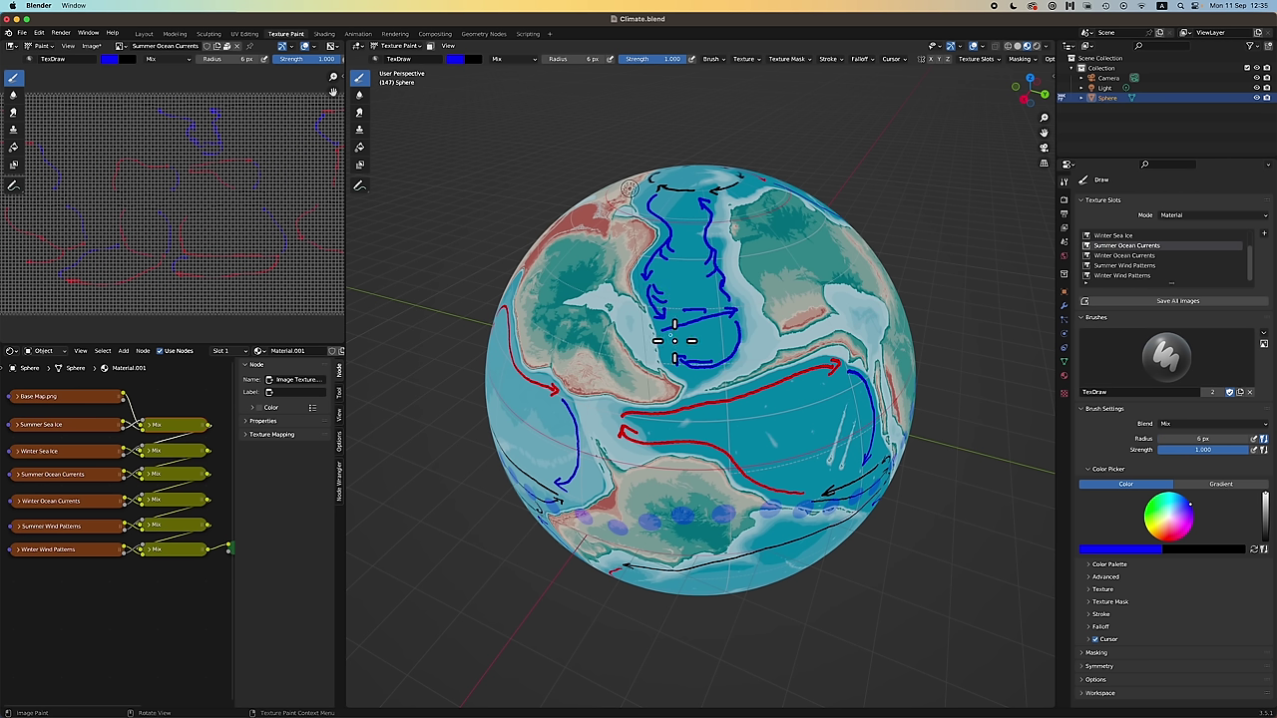
{"action": "mouse_move", "coordinate": [679, 347]}
{"action": "left_mouse_down"}
{"action": "mouse_move", "coordinate": [714, 364]}
{"action": "mouse_move", "coordinate": [708, 350]}
{"action": "mouse_move", "coordinate": [736, 332]}
{"action": "left_mouse_up"}
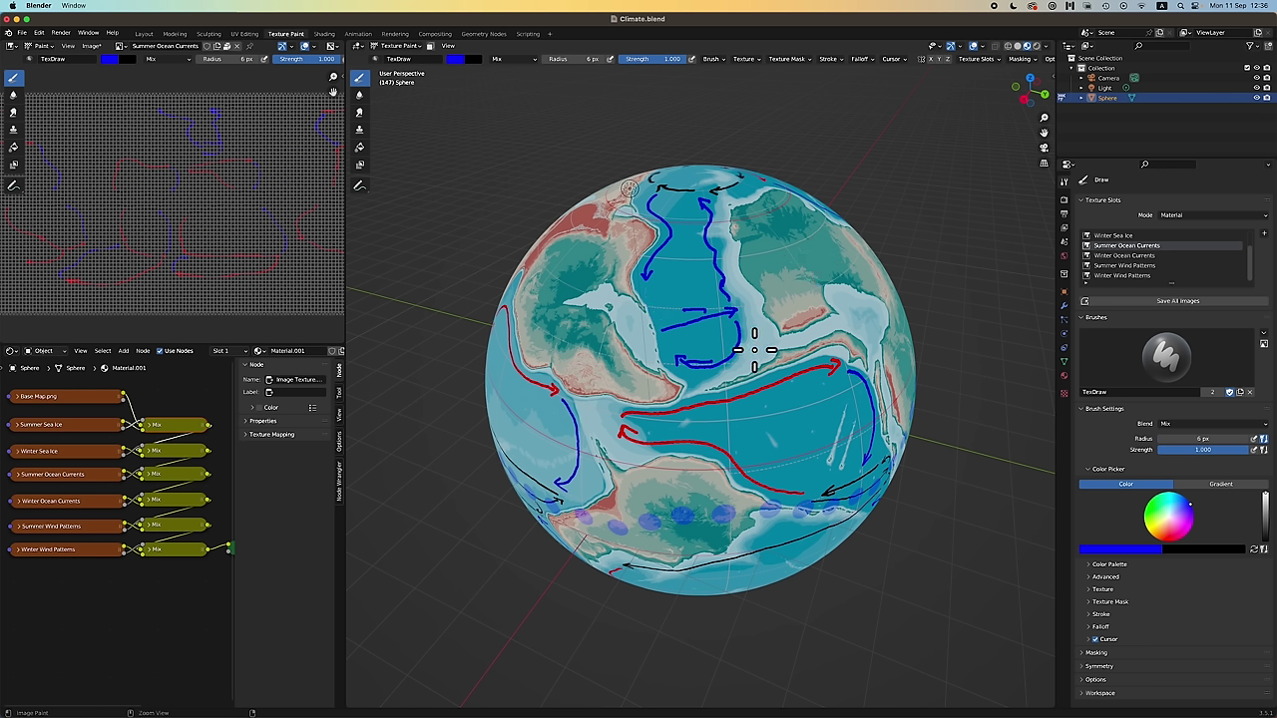
{"action": "key", "text": "super+z"}
{"action": "key", "text": "super+z"}
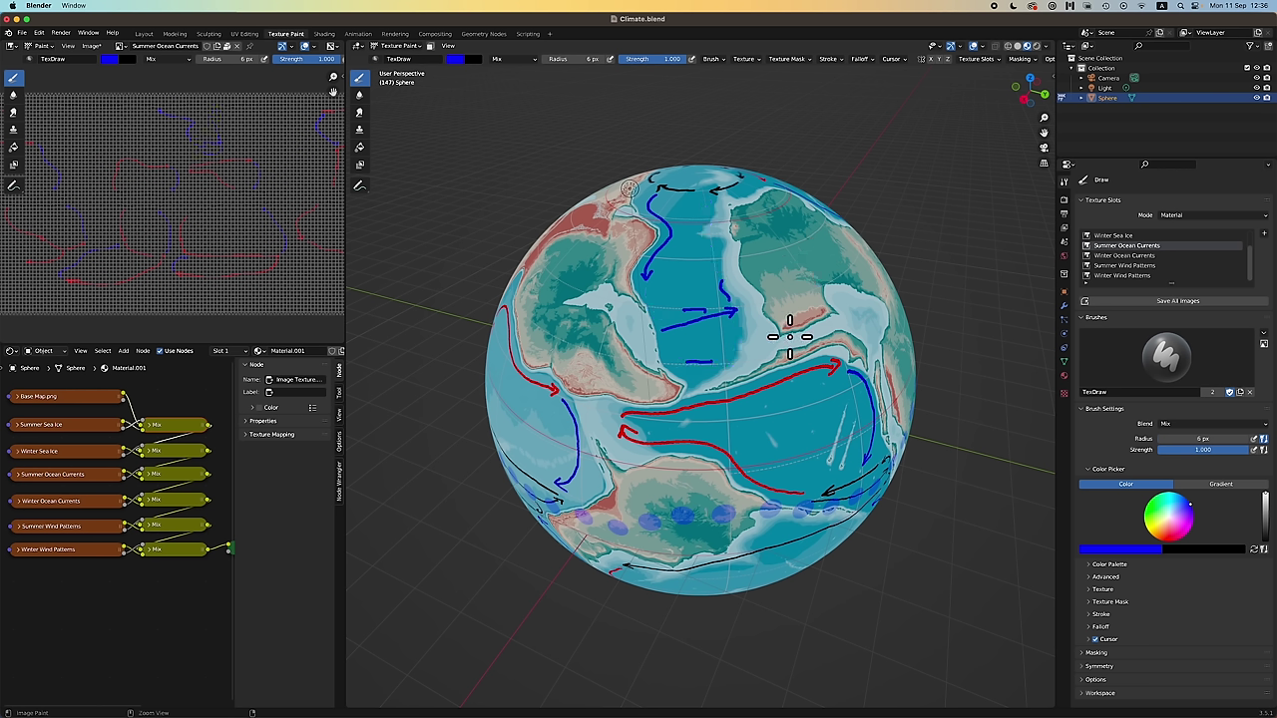
{"action": "key", "text": "super+z"}
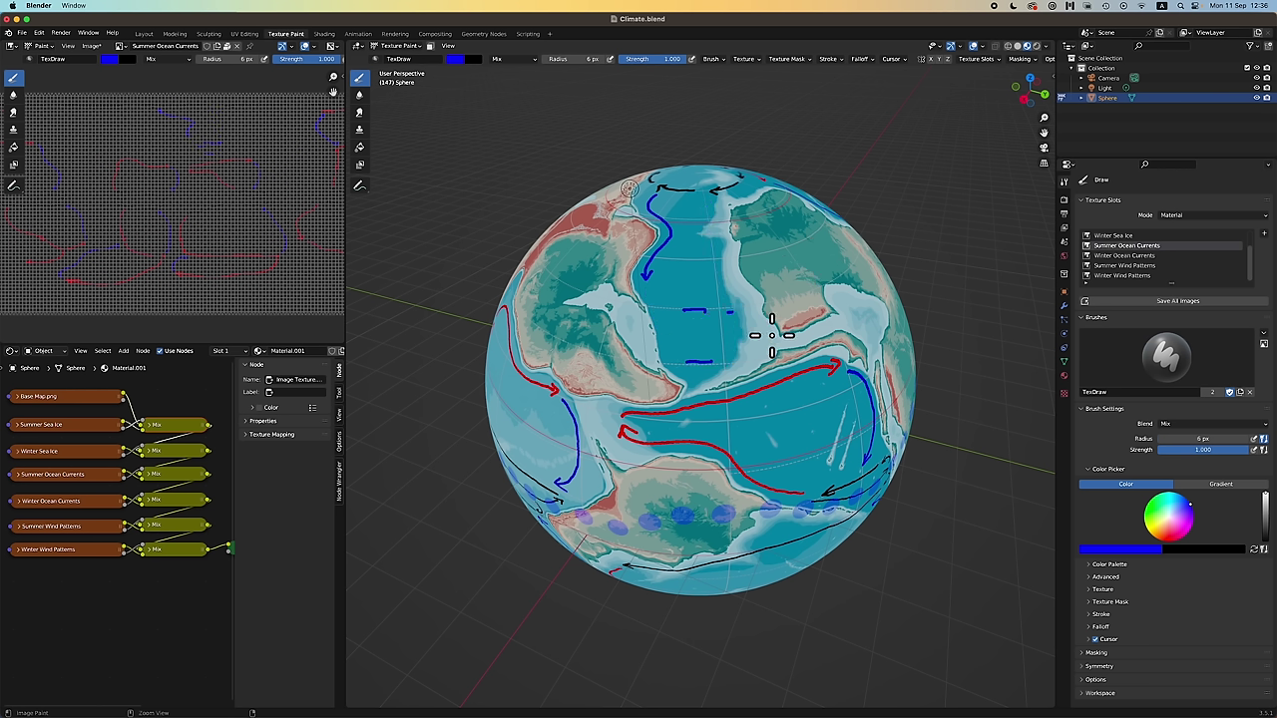
{"action": "key", "text": "super+z"}
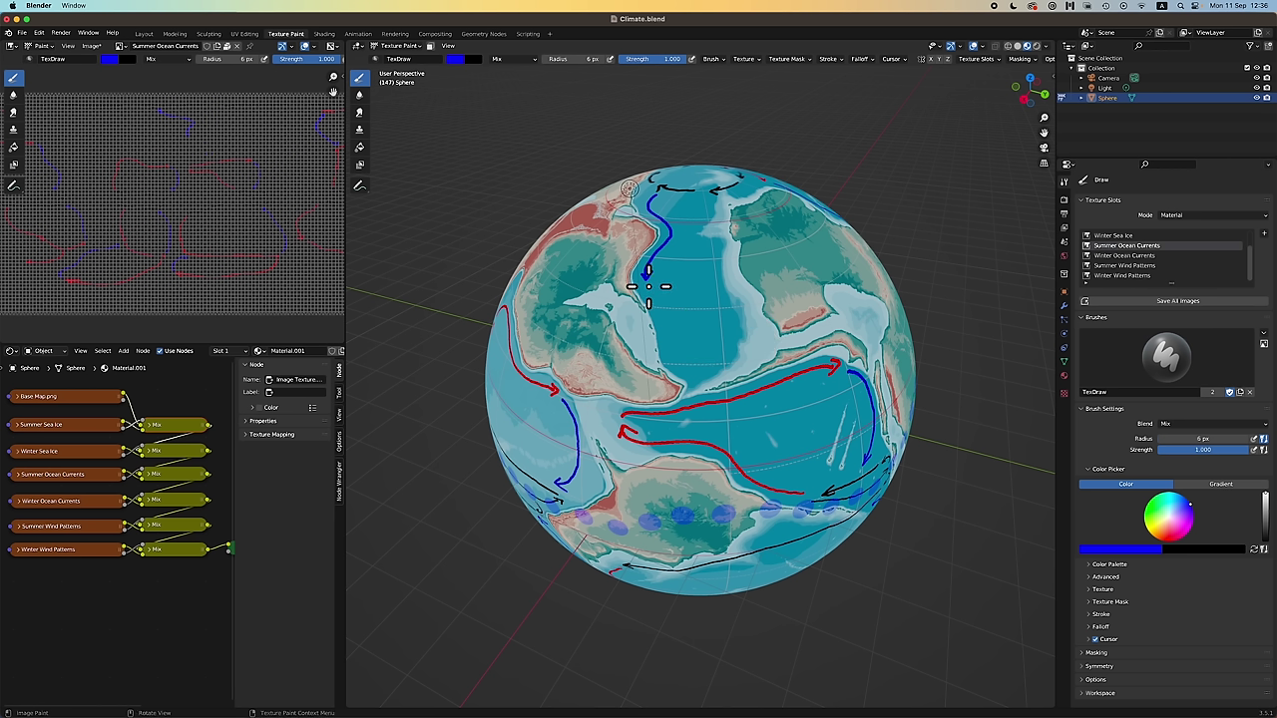
Continue the blue current to the narrow ocean's southern end, and draw a red return arrow northward along its eastern side.
{"action": "left_click_drag", "start_coordinate": [657, 304], "coordinate": [674, 371]}
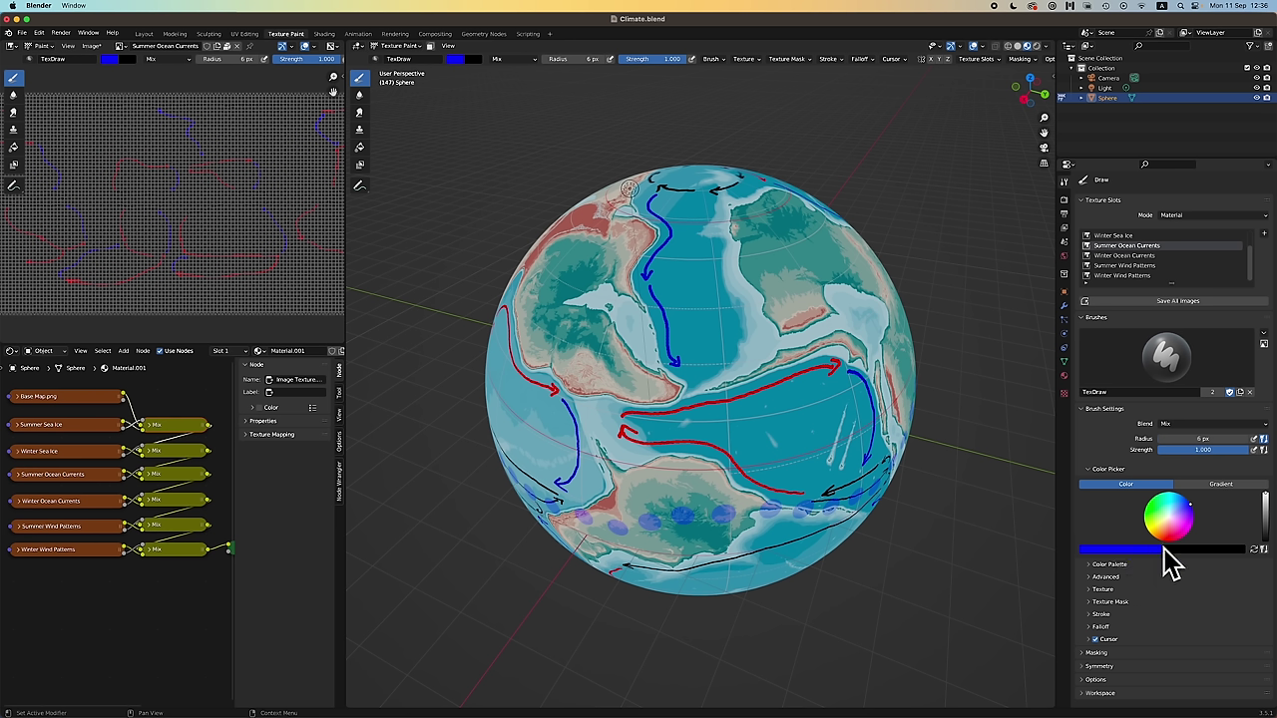
{"action": "key", "text": "x"}
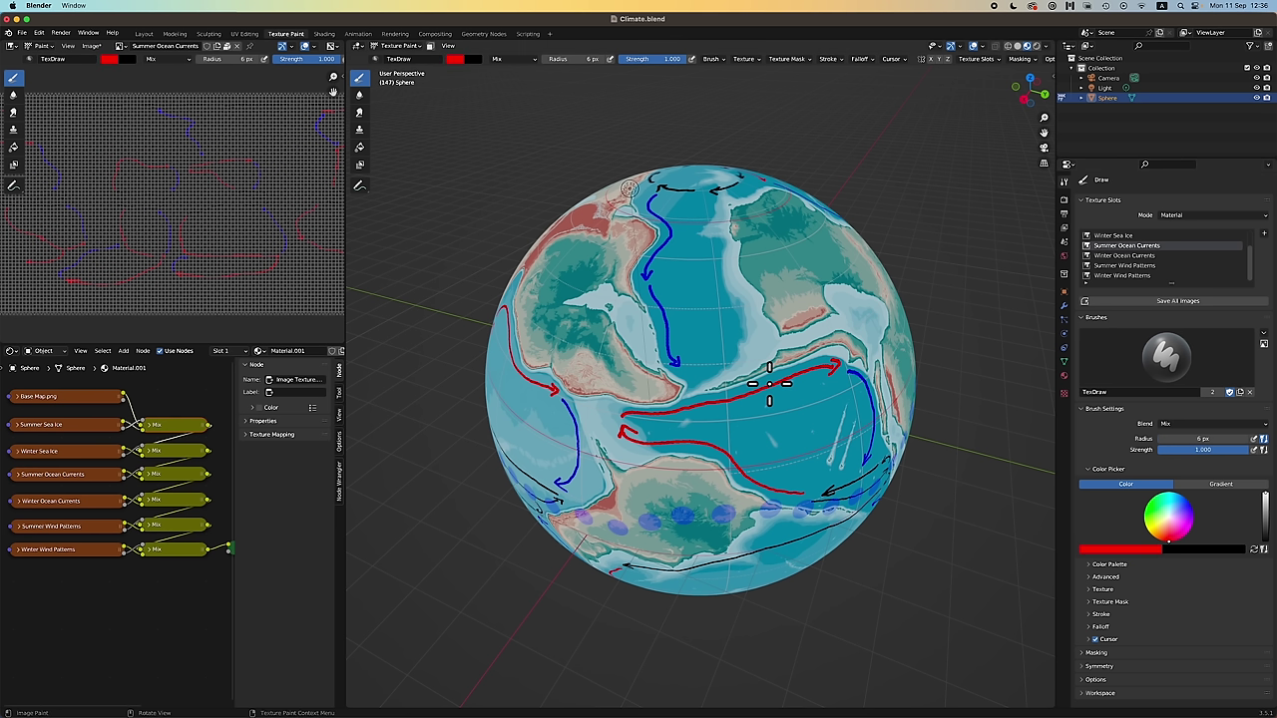
{"action": "mouse_move", "coordinate": [688, 367]}
{"action": "left_mouse_down"}
{"action": "mouse_move", "coordinate": [727, 334]}
{"action": "mouse_move", "coordinate": [705, 212]}
{"action": "mouse_move", "coordinate": [691, 200]}
{"action": "left_mouse_up"}
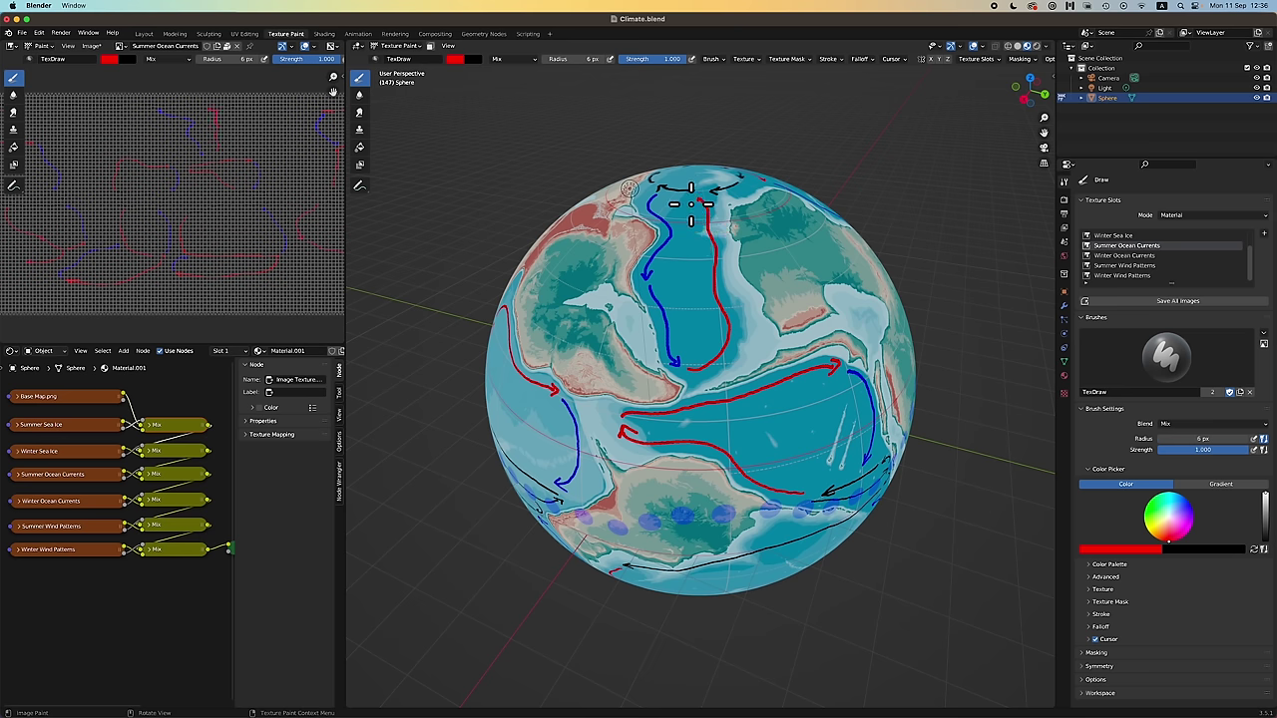
{"action": "scroll", "coordinate": [690, 204], "scroll_direction": "up", "scroll_amount": 5}
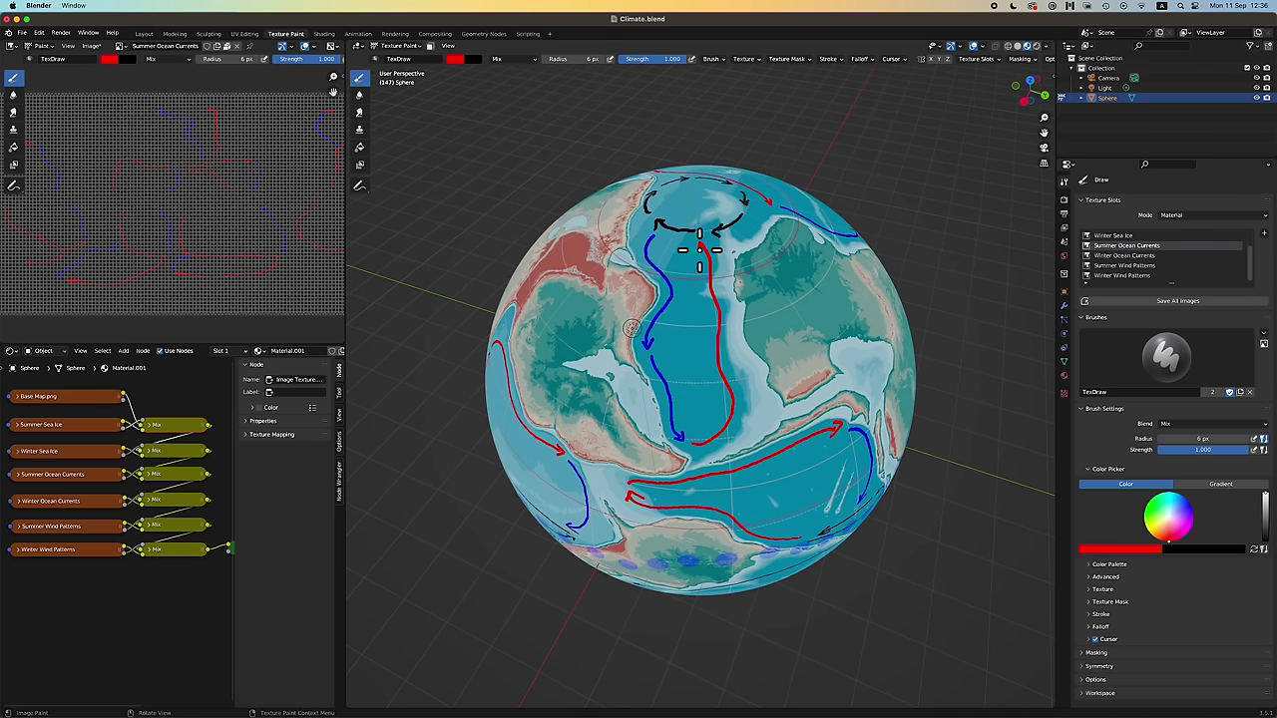
Examine the drawn summer currents around the globe, from the narrow ocean past the large ocean to the southern polar continent.
{"action": "scroll", "coordinate": [741, 394], "scroll_direction": "down", "scroll_amount": 8}
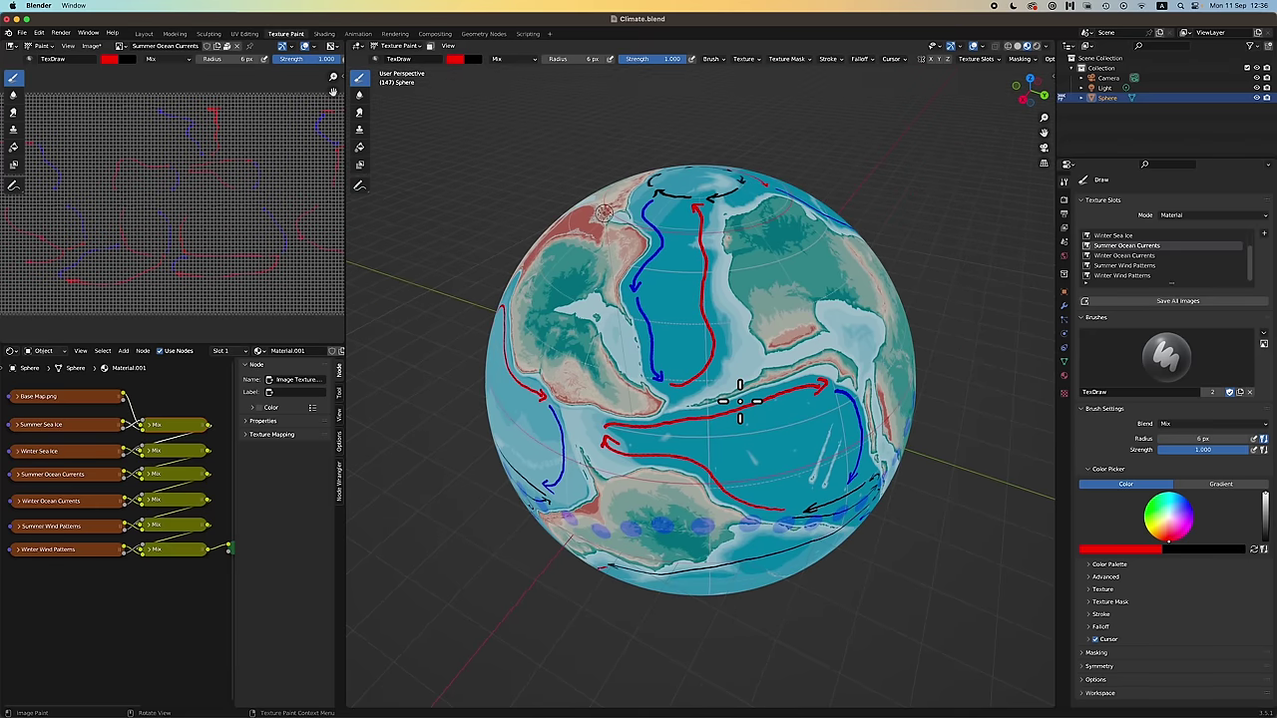
{"action": "scroll", "coordinate": [741, 400], "scroll_direction": "left", "scroll_amount": 10}
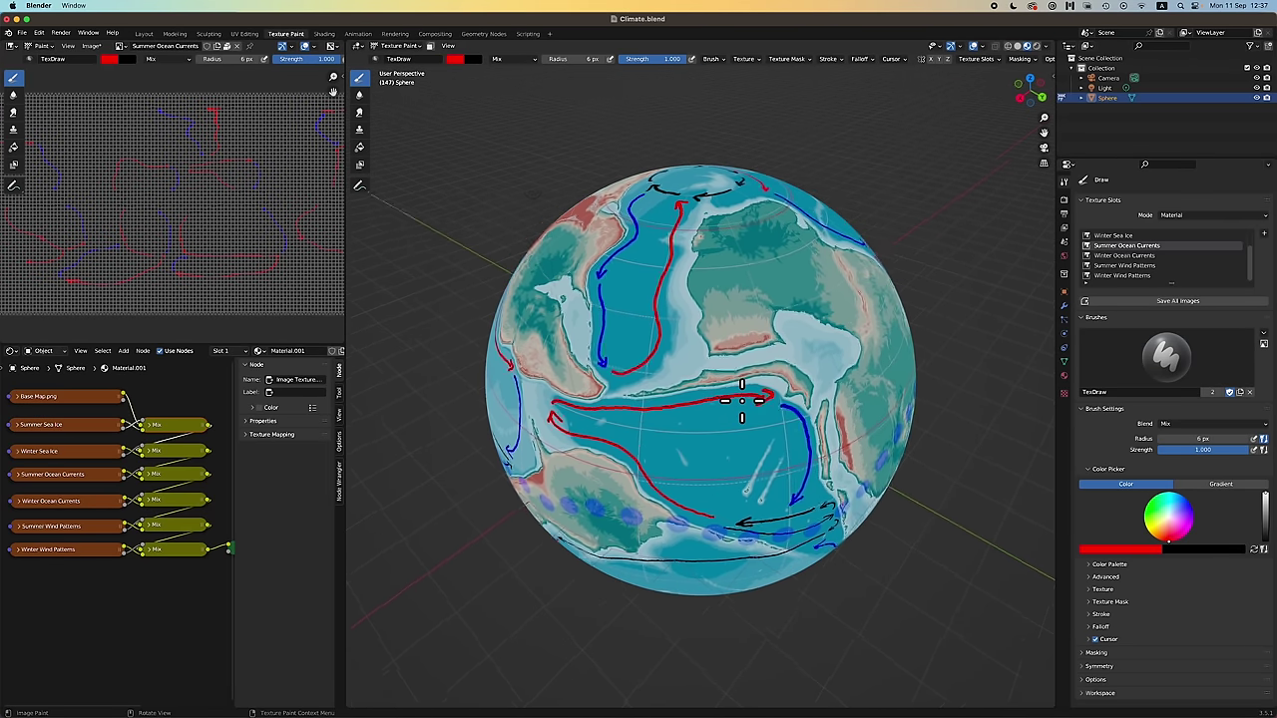
{"action": "scroll", "coordinate": [741, 400], "scroll_direction": "left", "scroll_amount": 10}
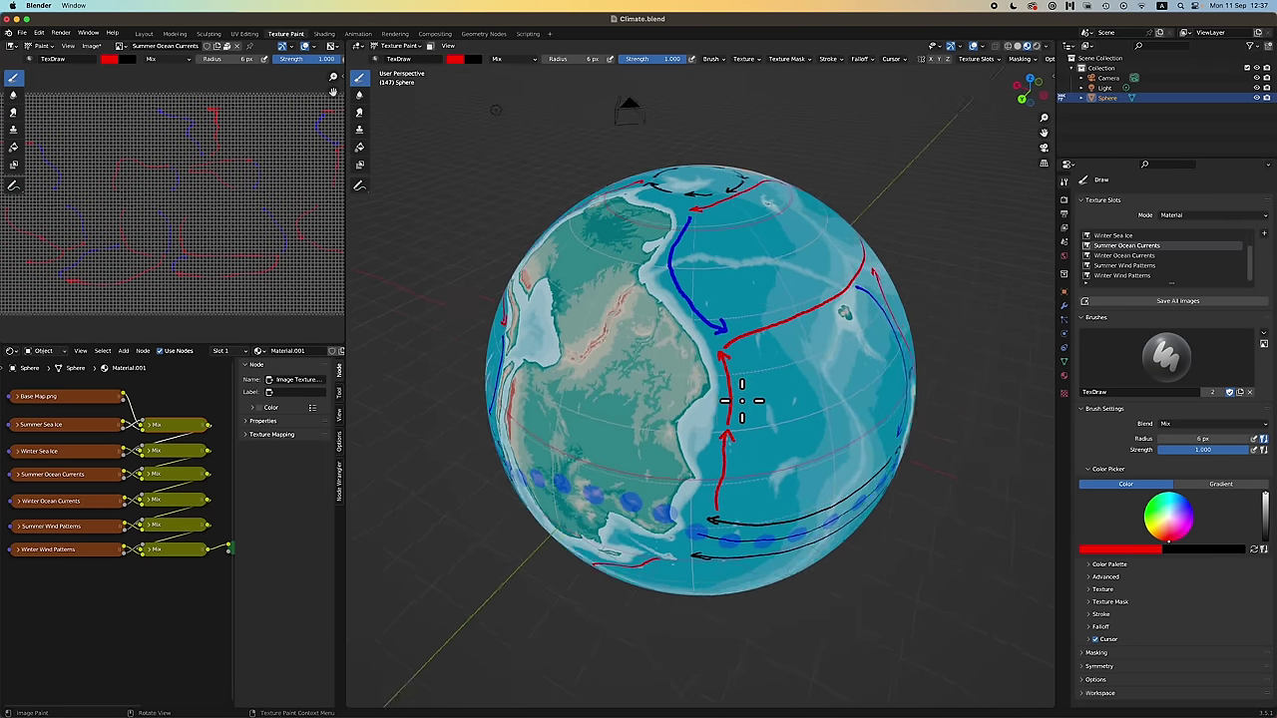
{"action": "scroll", "coordinate": [741, 400], "scroll_direction": "down", "scroll_amount": 15}
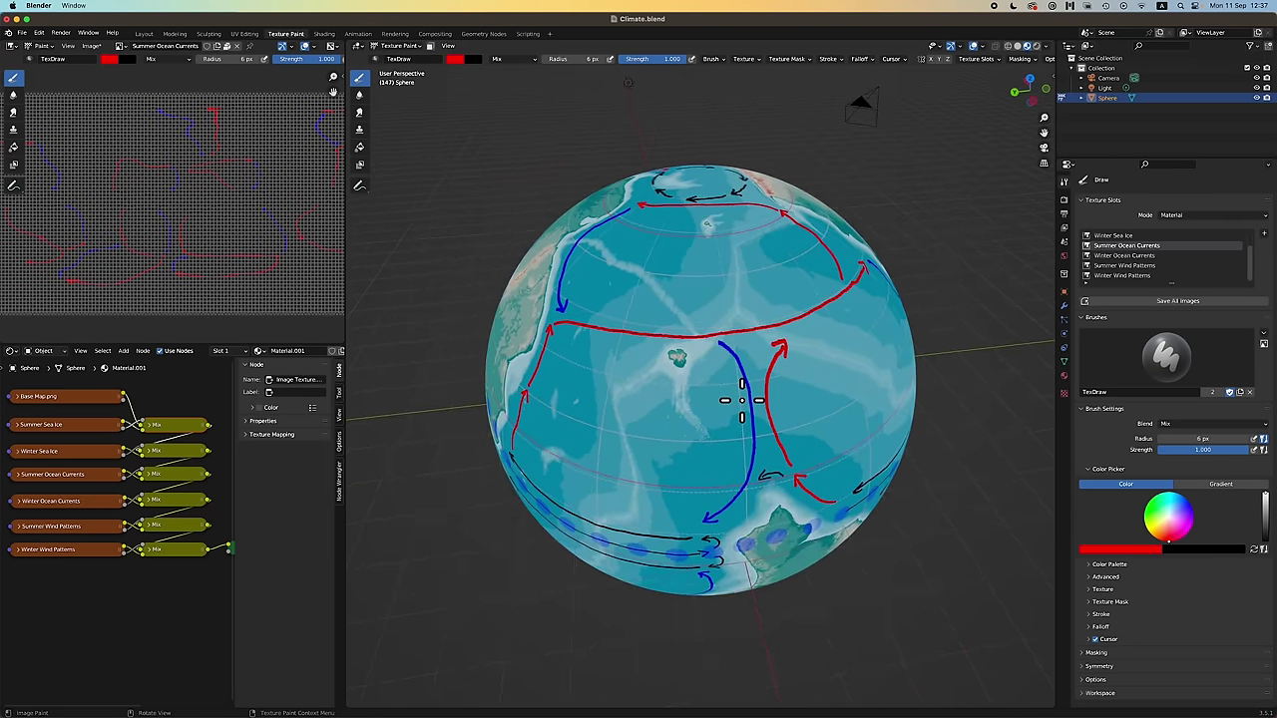
{"action": "scroll", "coordinate": [741, 400], "scroll_direction": "down", "scroll_amount": 20}
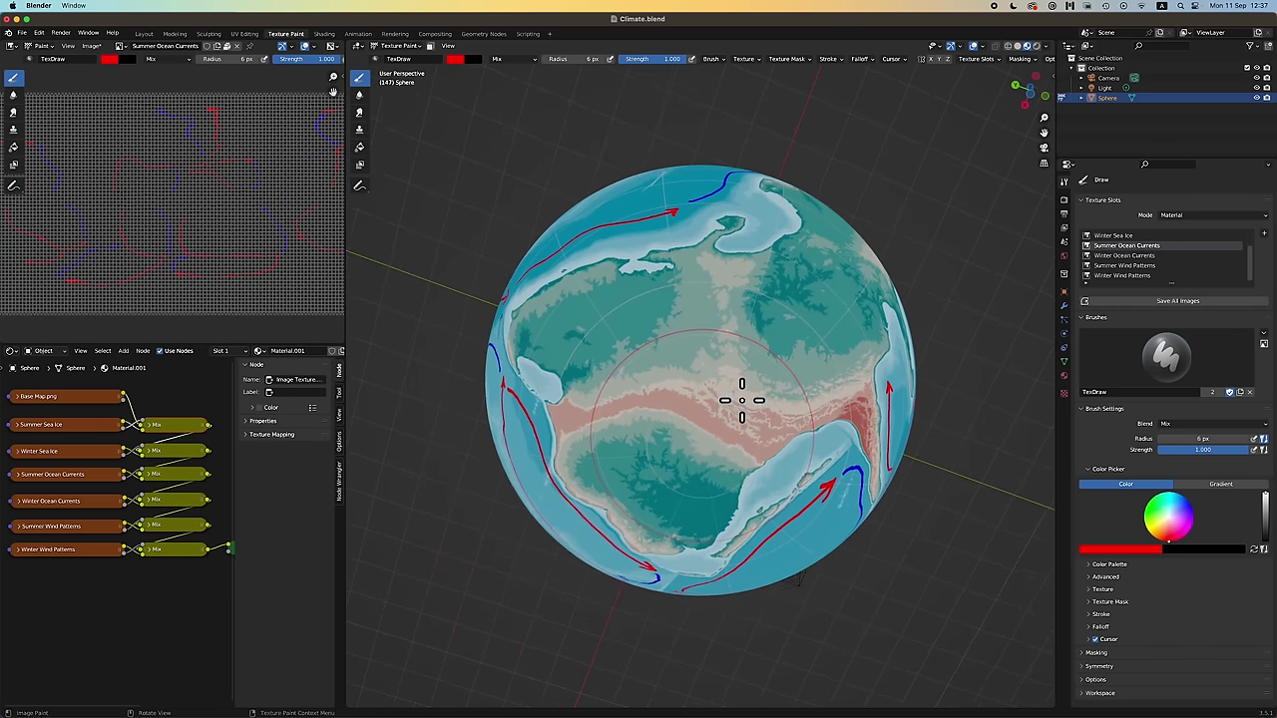
{"action": "scroll", "coordinate": [741, 400], "scroll_direction": "up", "scroll_amount": 10}
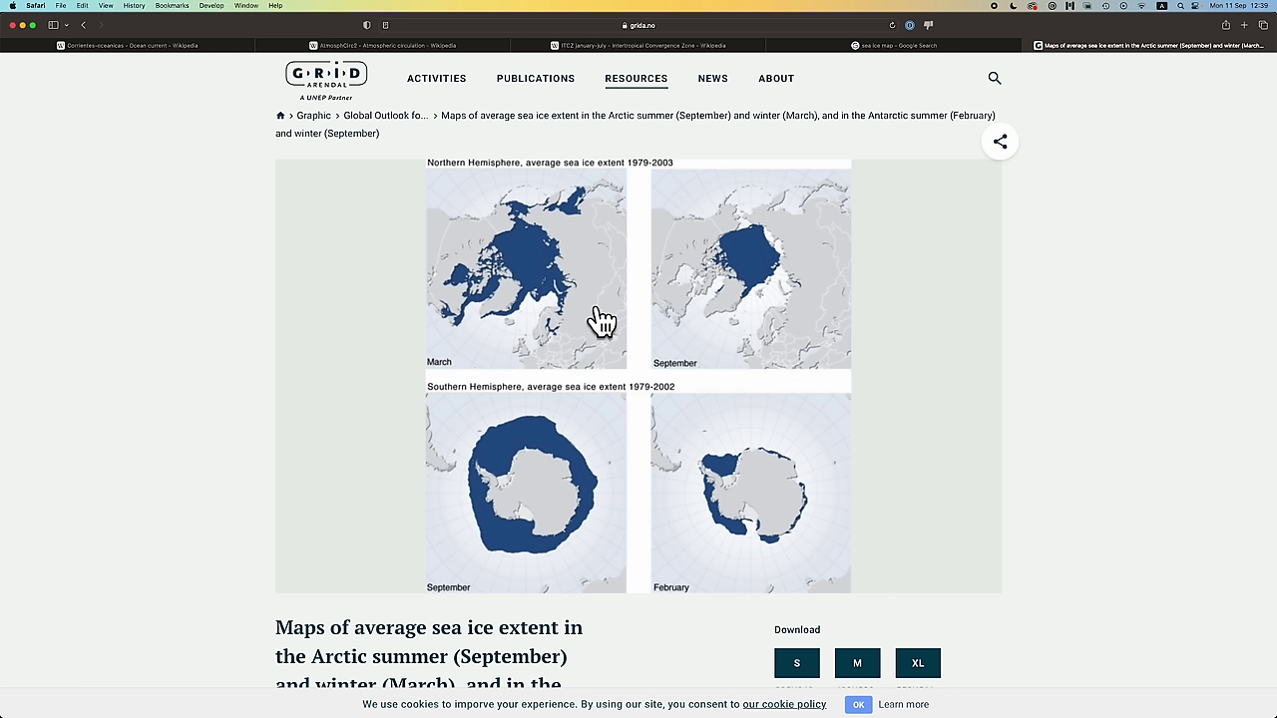
In Blender, activate the Summer Sea Ice texture slot and set up a white brush with a 53 px radius.
{"action": "key", "text": "super+Tab"}
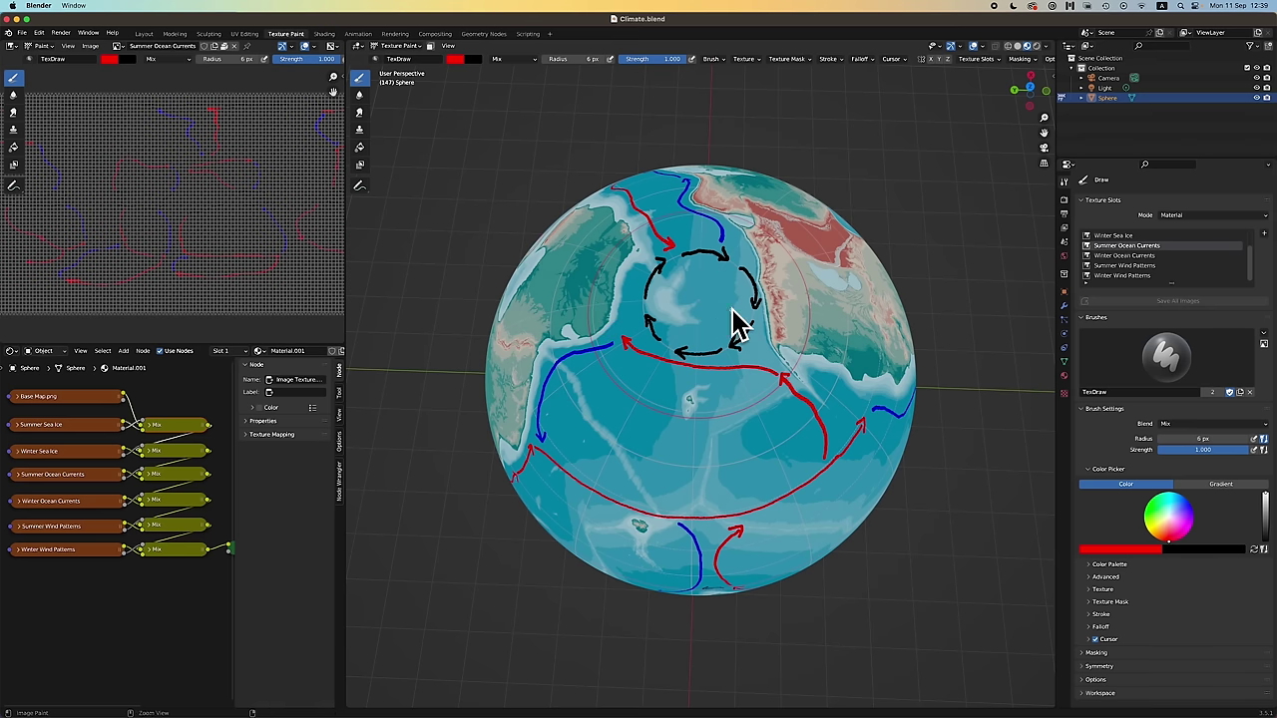
{"action": "key", "text": "super+Tab"}
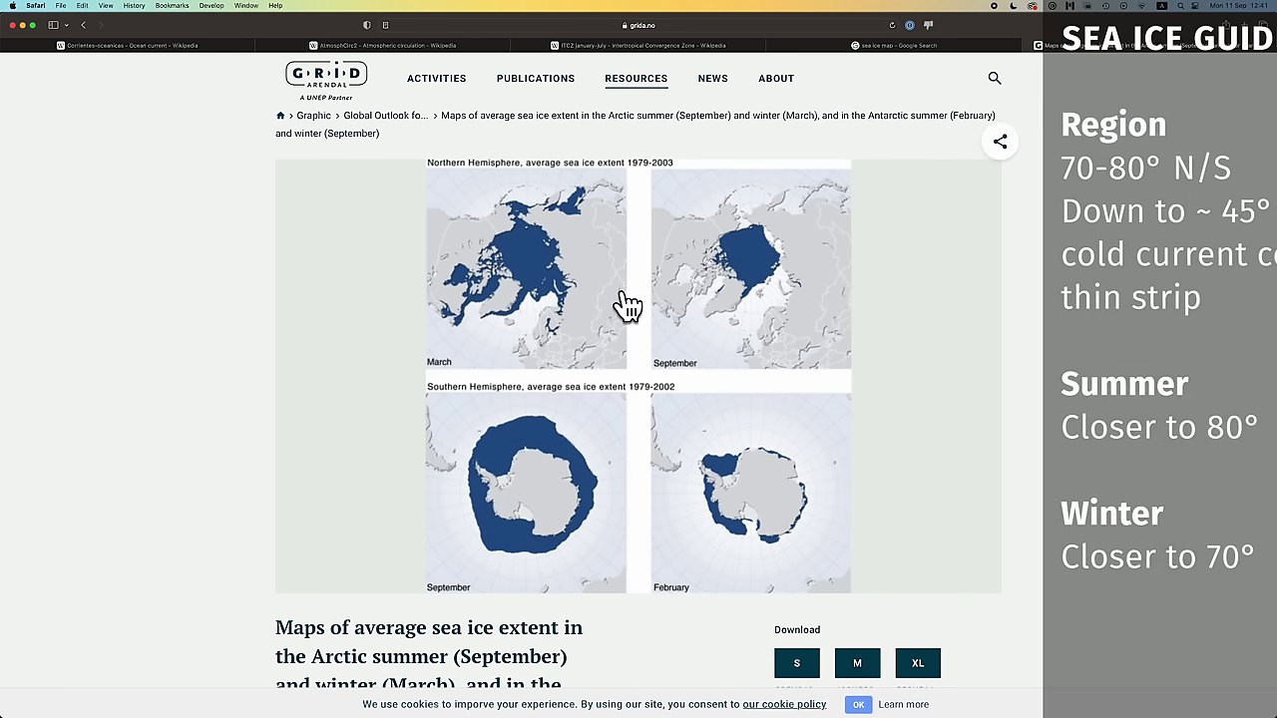
{"action": "key", "text": "ctrl+Right"}
{"action": "scroll", "coordinate": [1135, 277], "scroll_direction": "up", "scroll_amount": 2}
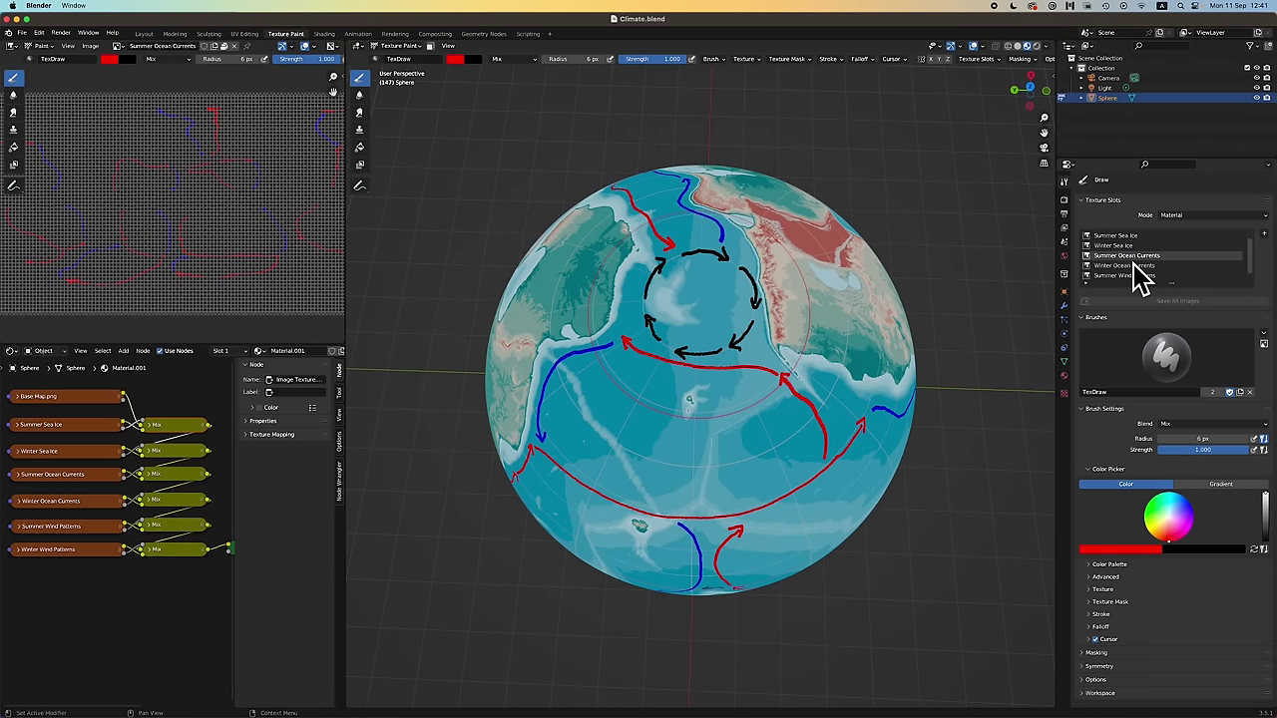
{"action": "left_click", "coordinate": [1137, 246]}
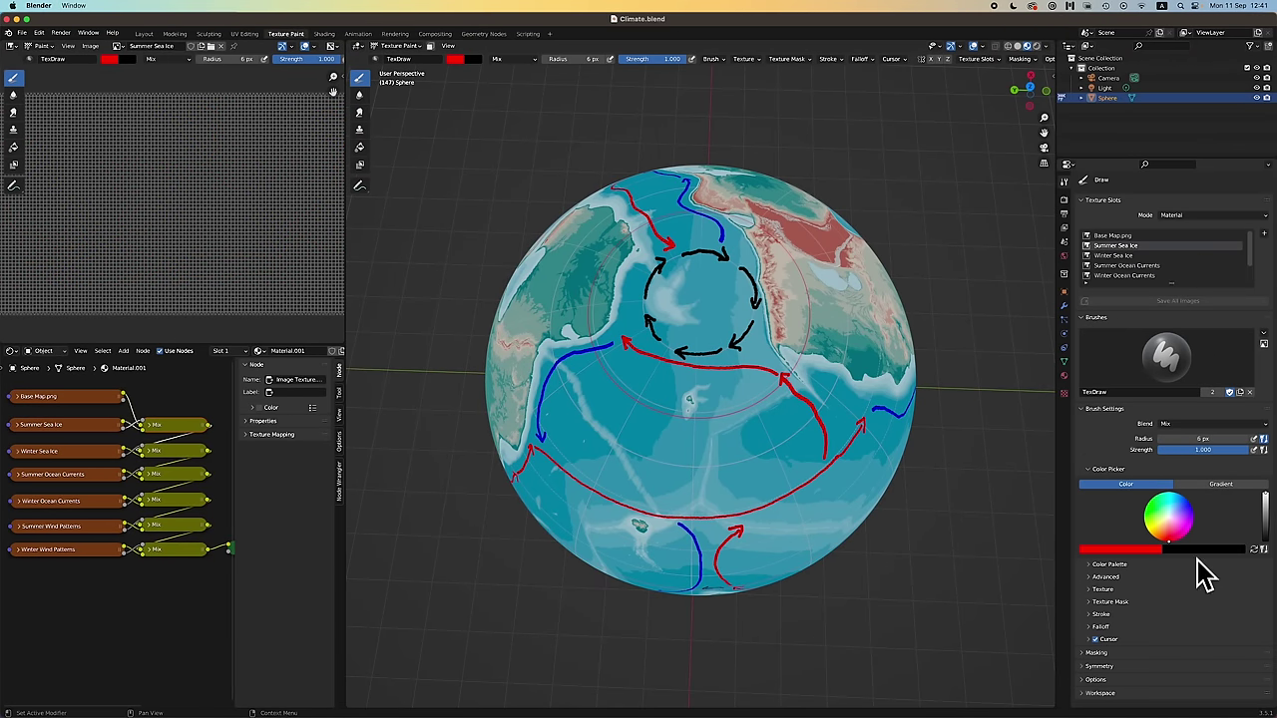
{"action": "left_click", "coordinate": [1170, 517]}
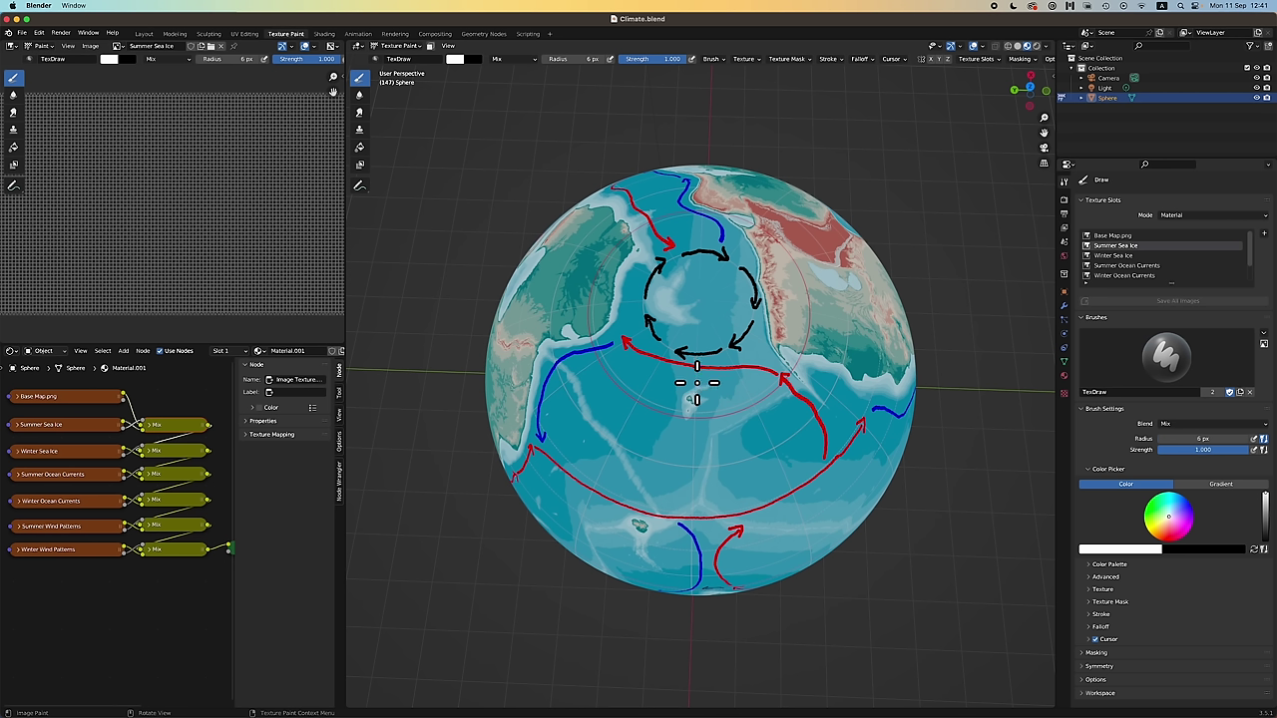
{"action": "key", "text": "f"}
{"action": "left_click", "coordinate": [702, 330]}
{"action": "key", "text": "]"}
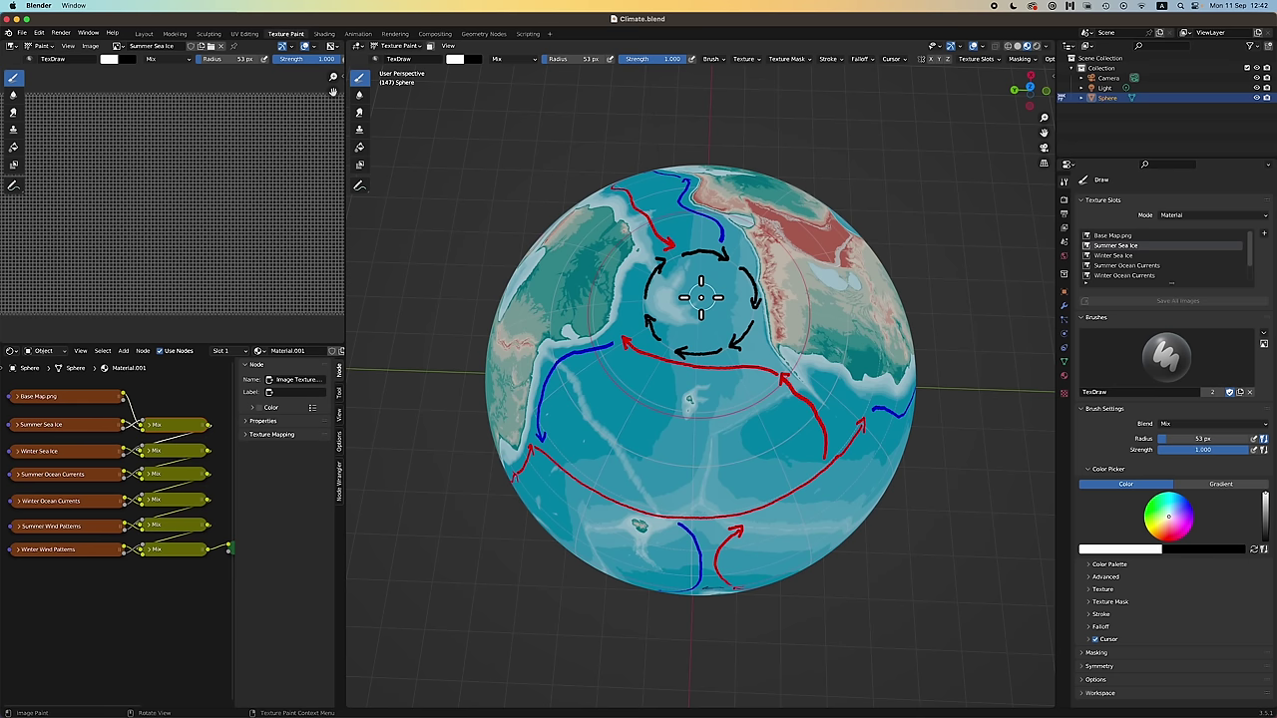
Paint a white ice cap over the northern polar ocean and extend it to the surrounding coasts with a 37 px, then 26 px brush.
{"action": "mouse_move", "coordinate": [701, 296]}
{"action": "left_mouse_down"}
{"action": "mouse_move", "coordinate": [675, 268]}
{"action": "mouse_move", "coordinate": [657, 323]}
{"action": "mouse_move", "coordinate": [707, 341]}
{"action": "mouse_move", "coordinate": [743, 310]}
{"action": "mouse_move", "coordinate": [717, 267]}
{"action": "mouse_move", "coordinate": [706, 314]}
{"action": "left_mouse_up"}
{"action": "key", "text": "["}
{"action": "key", "text": "["}
{"action": "key", "text": "["}
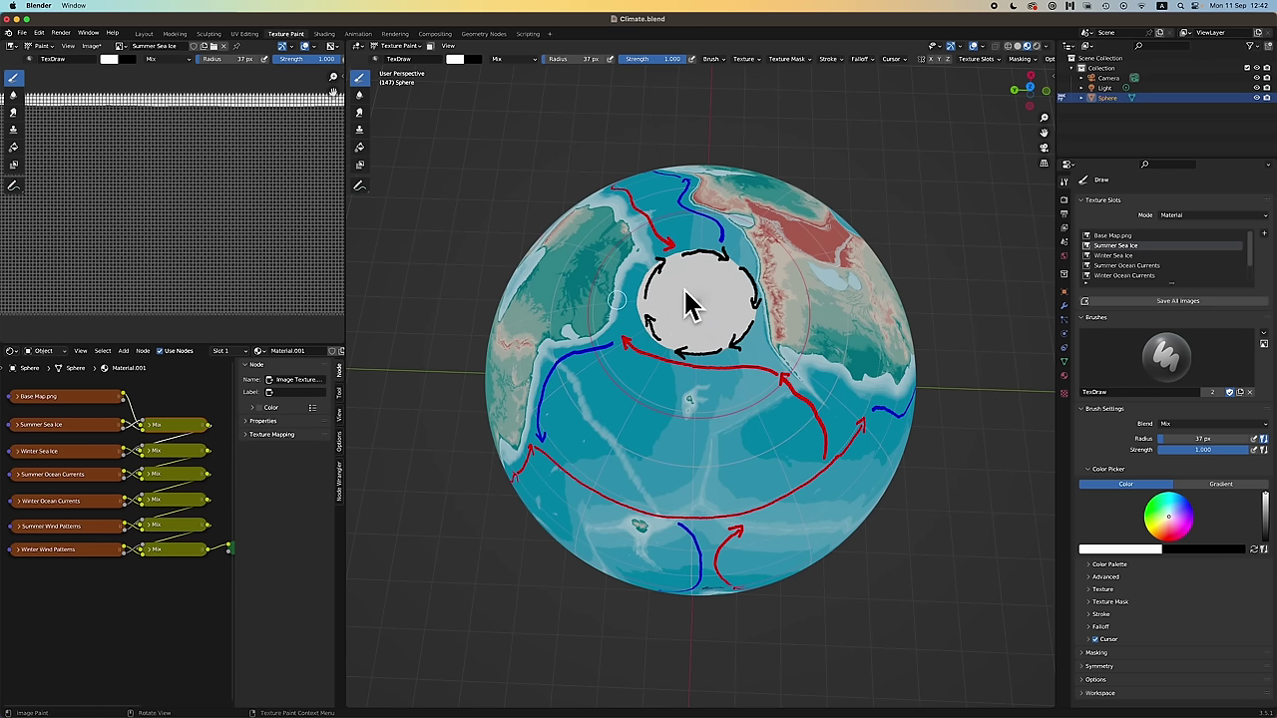
{"action": "mouse_move", "coordinate": [667, 268]}
{"action": "left_mouse_down"}
{"action": "mouse_move", "coordinate": [650, 263]}
{"action": "mouse_move", "coordinate": [626, 283]}
{"action": "mouse_move", "coordinate": [625, 331]}
{"action": "mouse_move", "coordinate": [644, 291]}
{"action": "left_mouse_up"}
{"action": "key", "text": "bracketleft"}
{"action": "key", "text": "bracketleft"}
{"action": "key", "text": "bracketleft"}
{"action": "mouse_move", "coordinate": [739, 260]}
{"action": "left_mouse_down"}
{"action": "mouse_move", "coordinate": [759, 331]}
{"action": "mouse_move", "coordinate": [745, 346]}
{"action": "mouse_move", "coordinate": [726, 341]}
{"action": "mouse_move", "coordinate": [788, 310]}
{"action": "mouse_move", "coordinate": [720, 342]}
{"action": "mouse_move", "coordinate": [759, 340]}
{"action": "mouse_move", "coordinate": [729, 339]}
{"action": "left_mouse_up"}
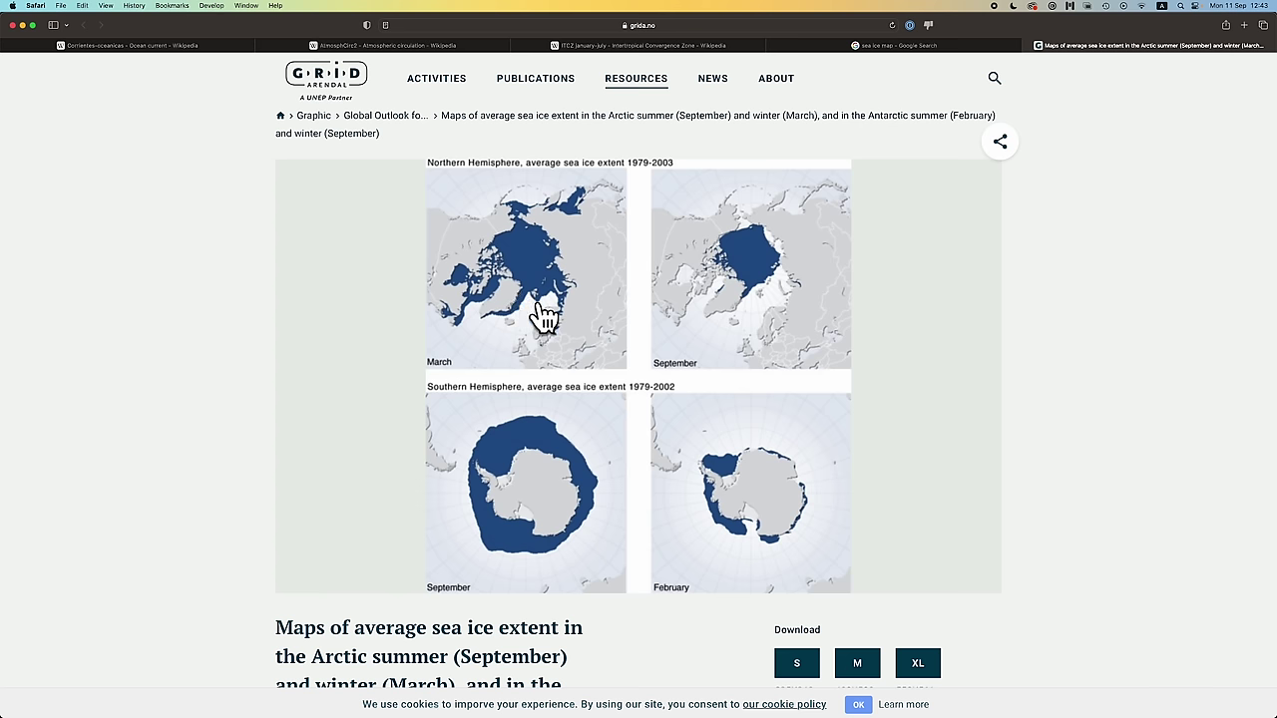
Back in Blender, use Erase Alpha to cut back the ice edge where the narrow ocean's red current arrives.
{"action": "key", "text": "ctrl+Right"}
{"action": "scroll", "coordinate": [672, 389], "scroll_direction": "left", "scroll_amount": 5}
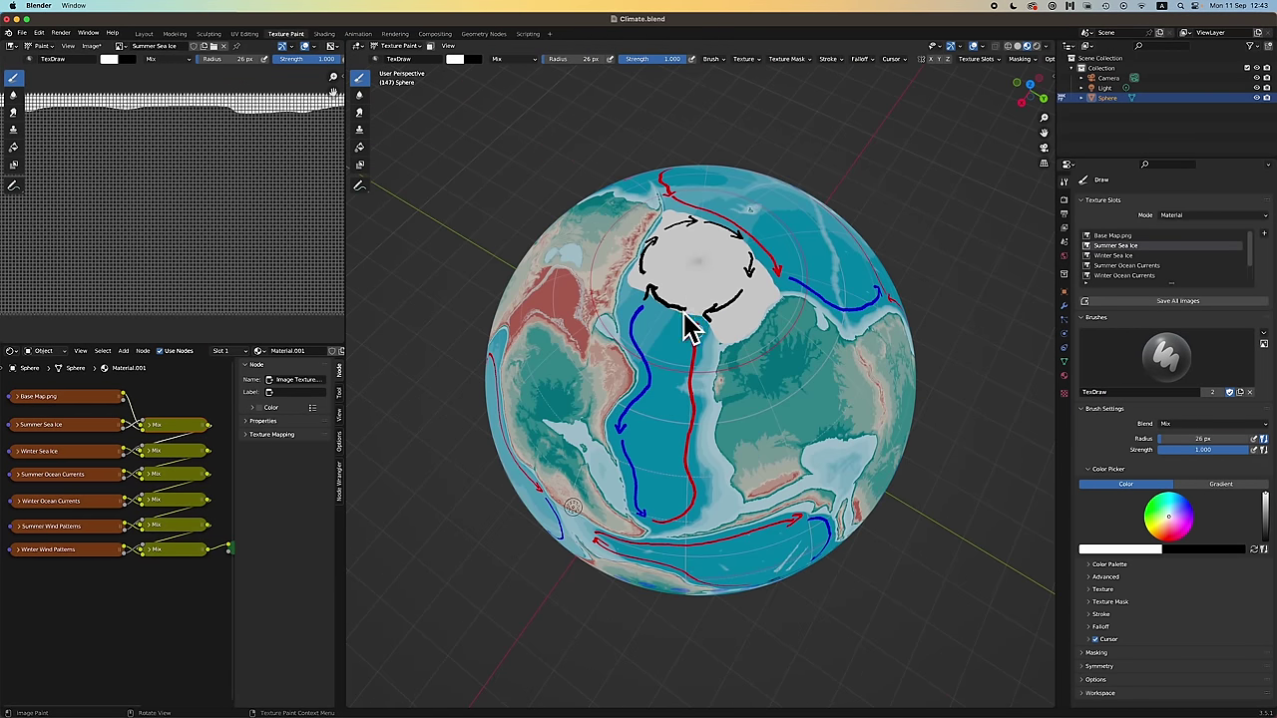
{"action": "scroll", "coordinate": [710, 359], "scroll_direction": "up", "scroll_amount": 3}
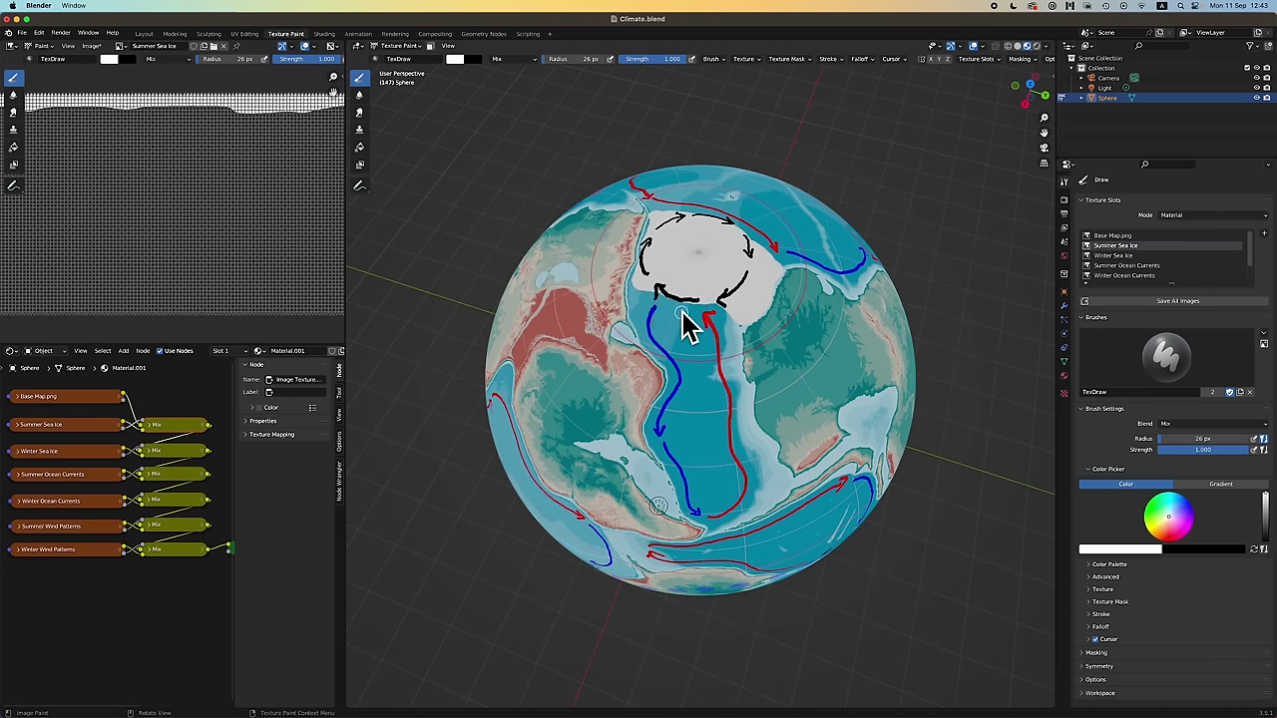
{"action": "right_click", "coordinate": [683, 324]}
{"action": "left_click", "coordinate": [650, 317]}
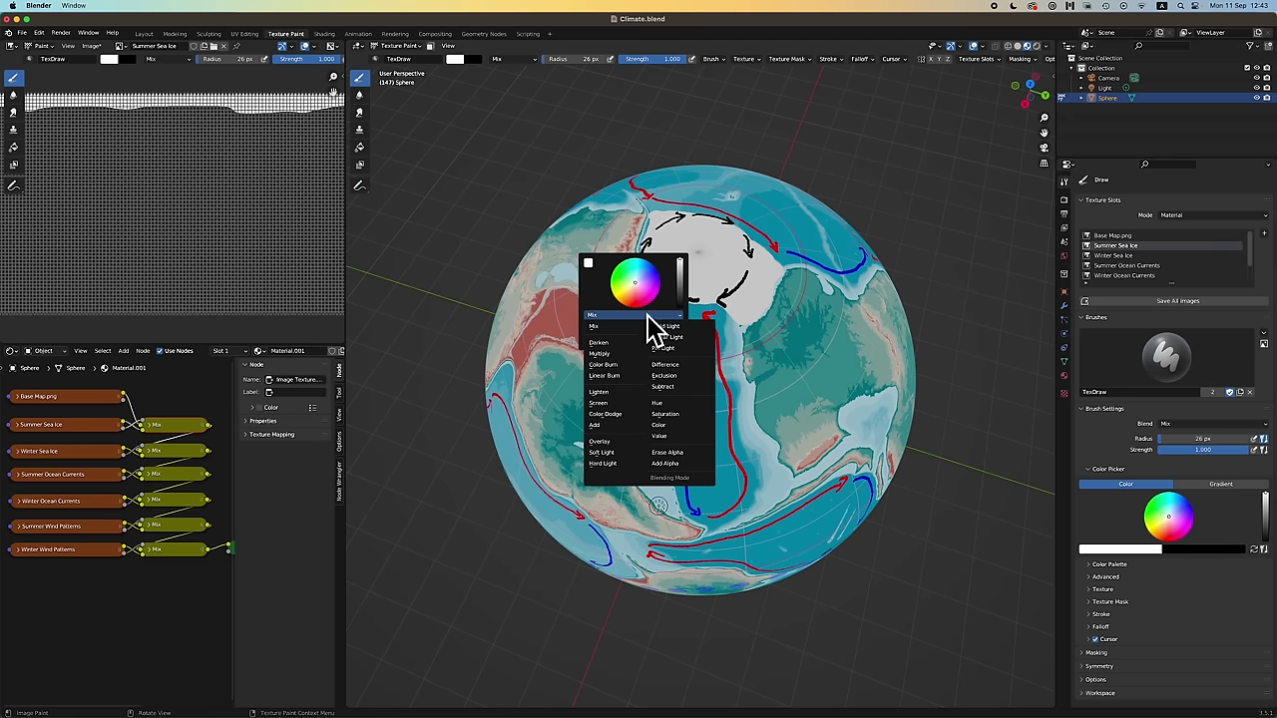
{"action": "left_click", "coordinate": [669, 452]}
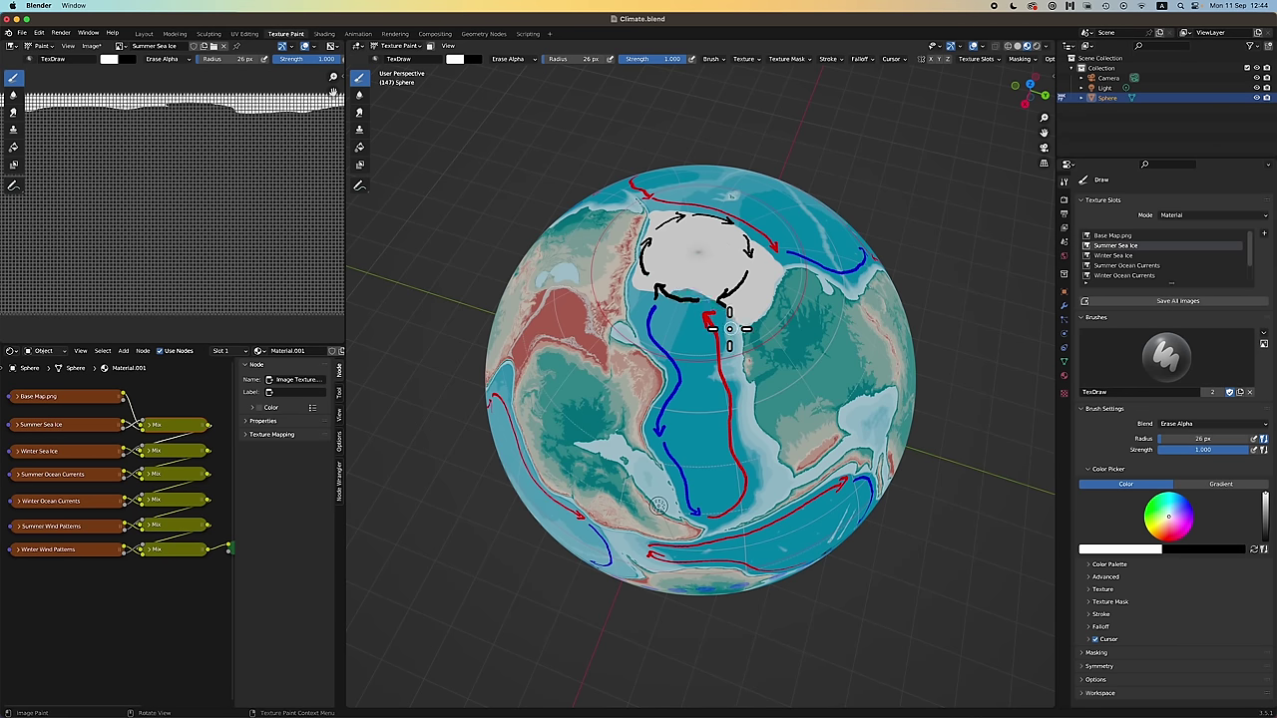
Restore Mix blending and paint a thin white ice strip along the narrow ocean's western coast beside the blue current.
{"action": "right_click", "coordinate": [680, 324]}
{"action": "left_click", "coordinate": [653, 317]}
{"action": "left_click", "coordinate": [650, 328]}
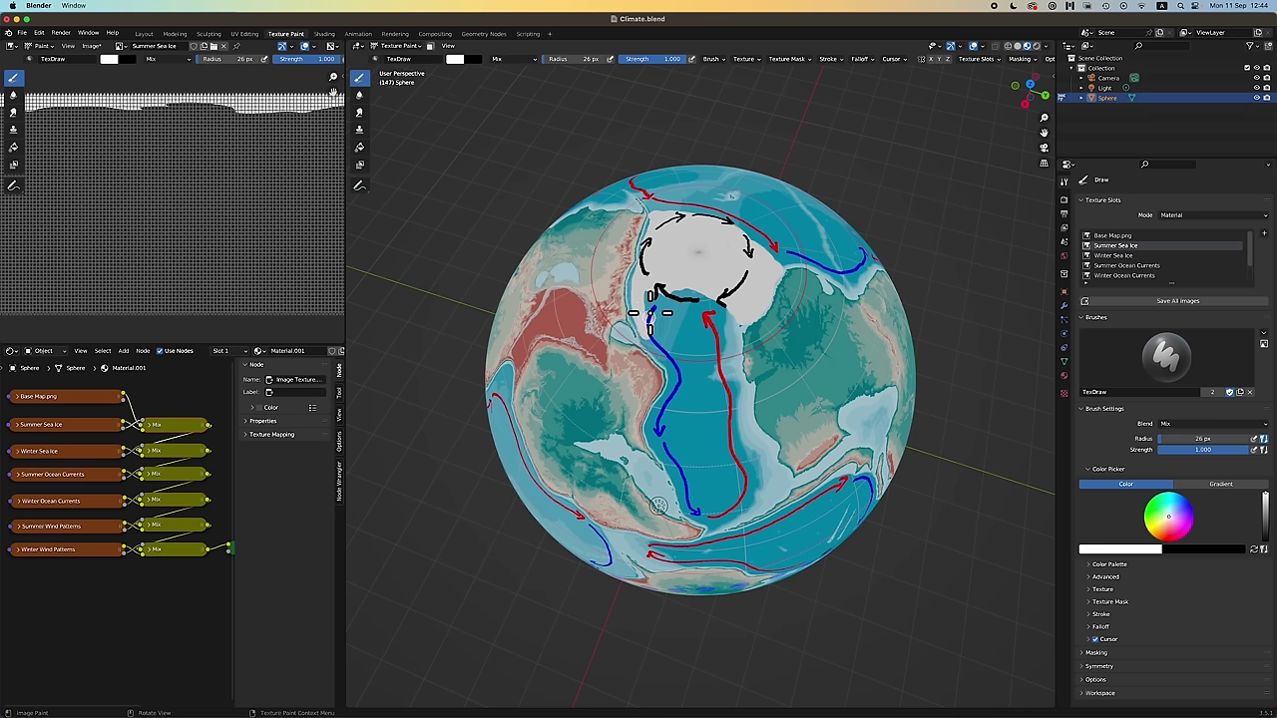
{"action": "mouse_move", "coordinate": [650, 313]}
{"action": "left_mouse_down"}
{"action": "mouse_move", "coordinate": [662, 290]}
{"action": "mouse_move", "coordinate": [650, 347]}
{"action": "left_mouse_up"}
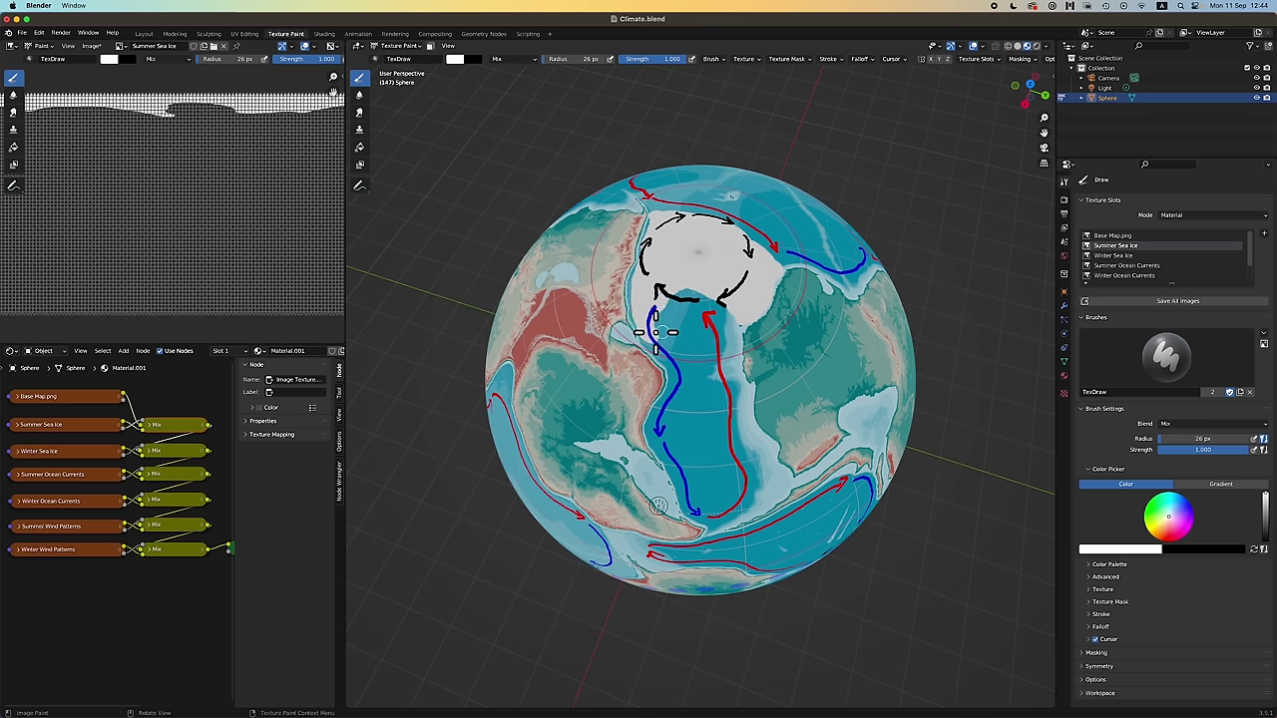
{"action": "left_click", "coordinate": [657, 332]}
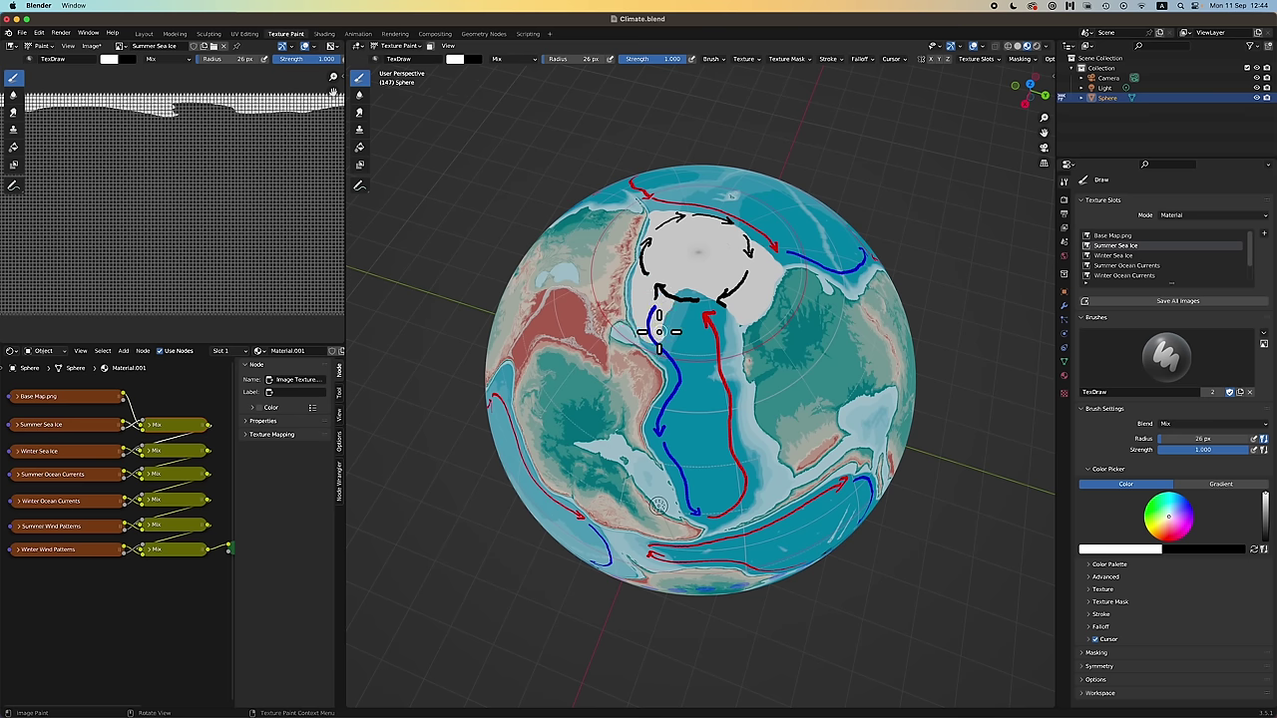
Examine the ice edge along the large ocean, compare it with the sea ice maps in Safari, and return to Blender.
{"action": "scroll", "coordinate": [789, 331], "scroll_direction": "right", "scroll_amount": 10}
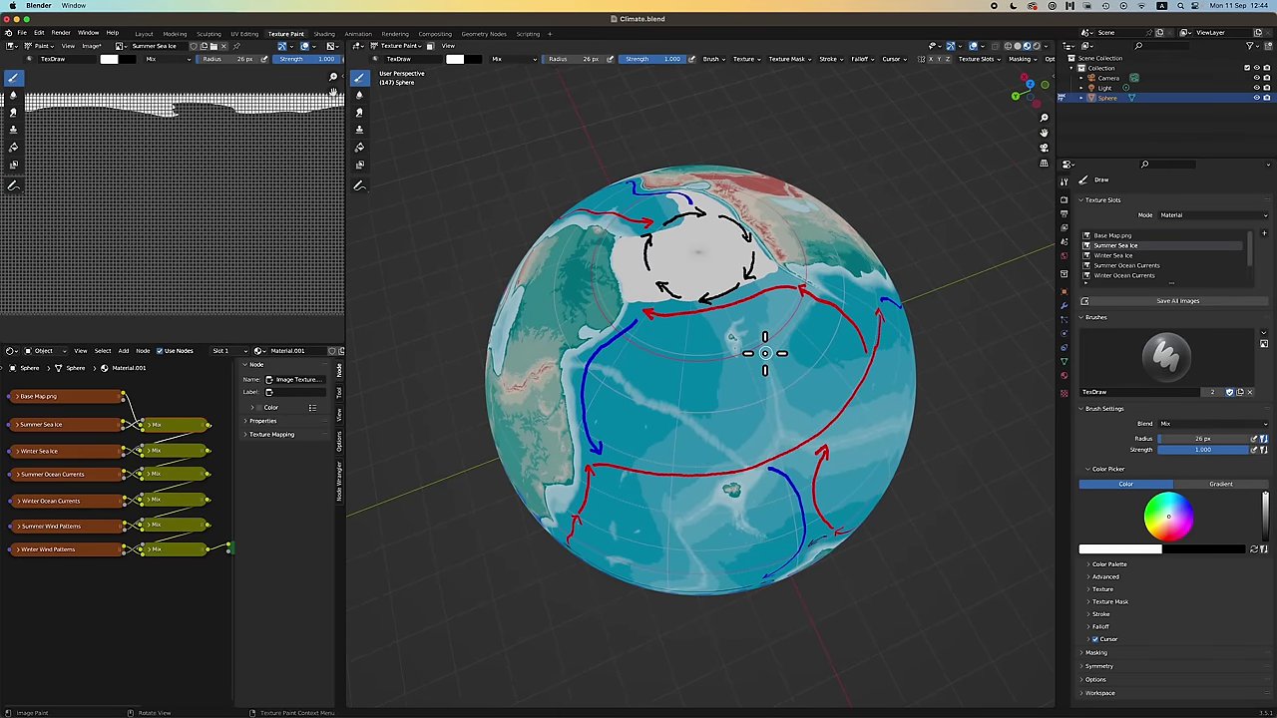
{"action": "scroll", "coordinate": [765, 353], "scroll_direction": "right", "scroll_amount": 5}
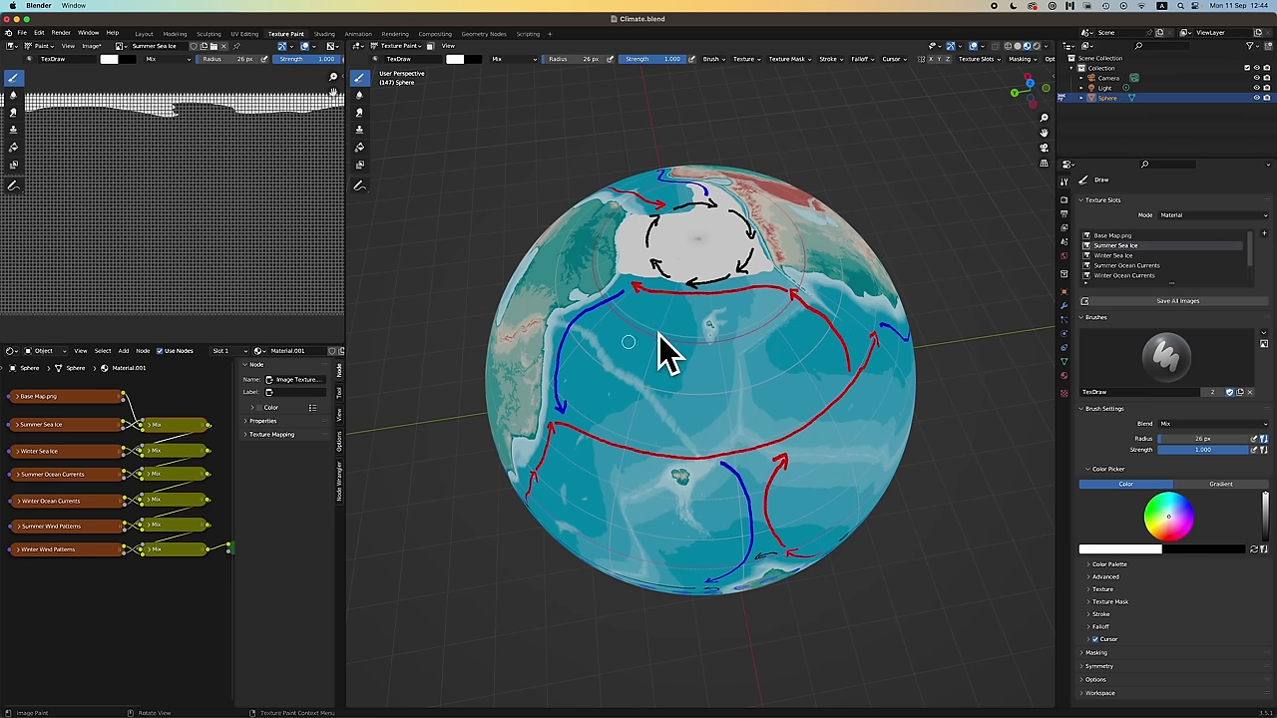
{"action": "right_click", "coordinate": [633, 287], "text": "shift"}
{"action": "right_click", "coordinate": [732, 303], "text": "shift"}
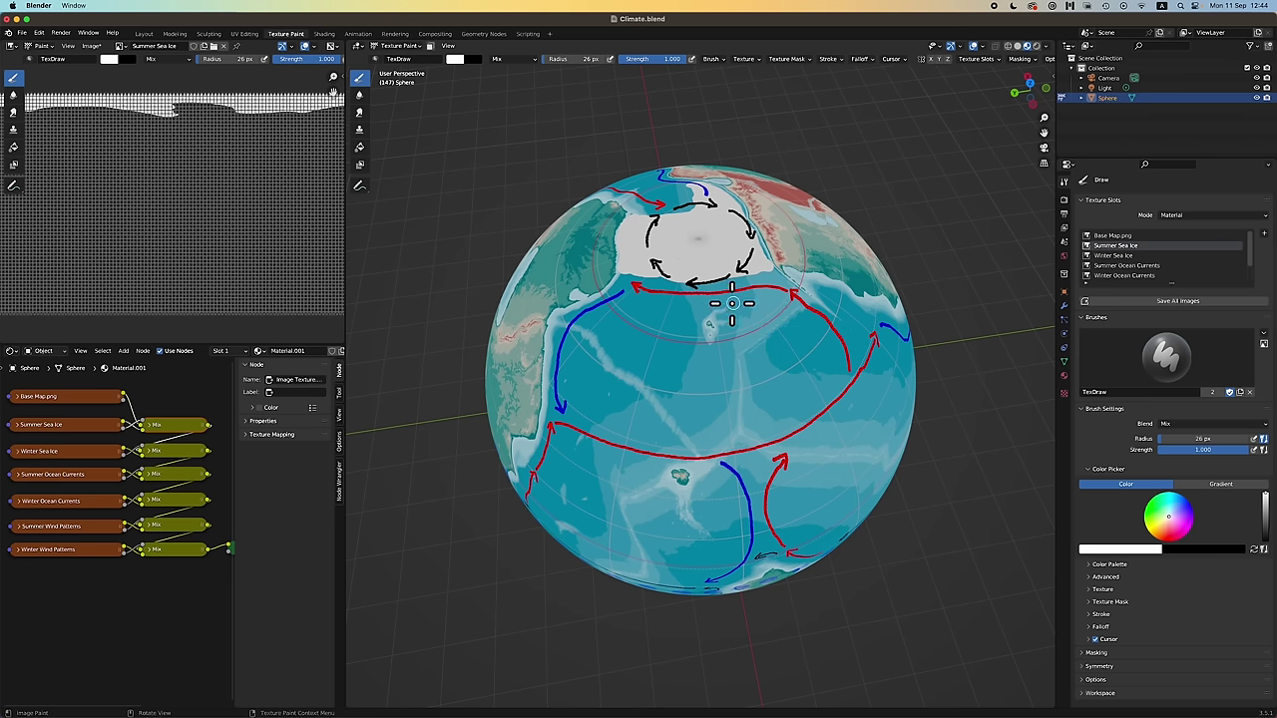
{"action": "key", "text": "super+Tab"}
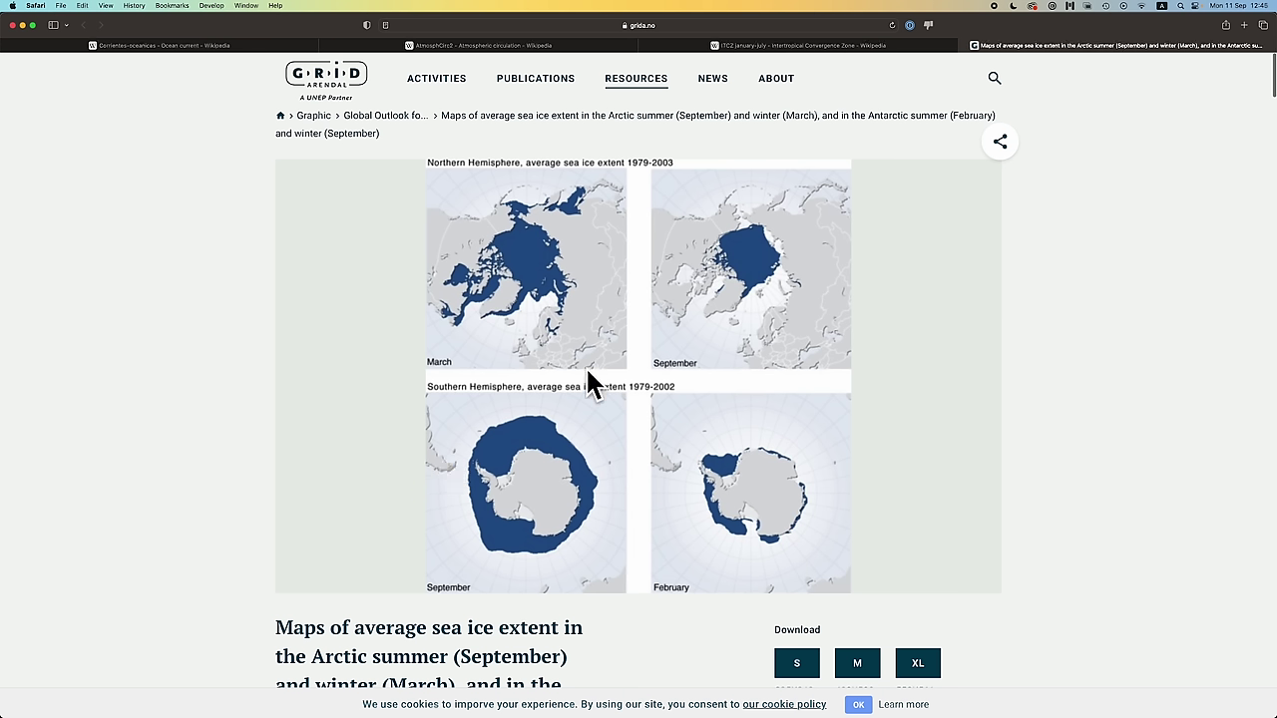
{"action": "key", "text": "super+Tab"}
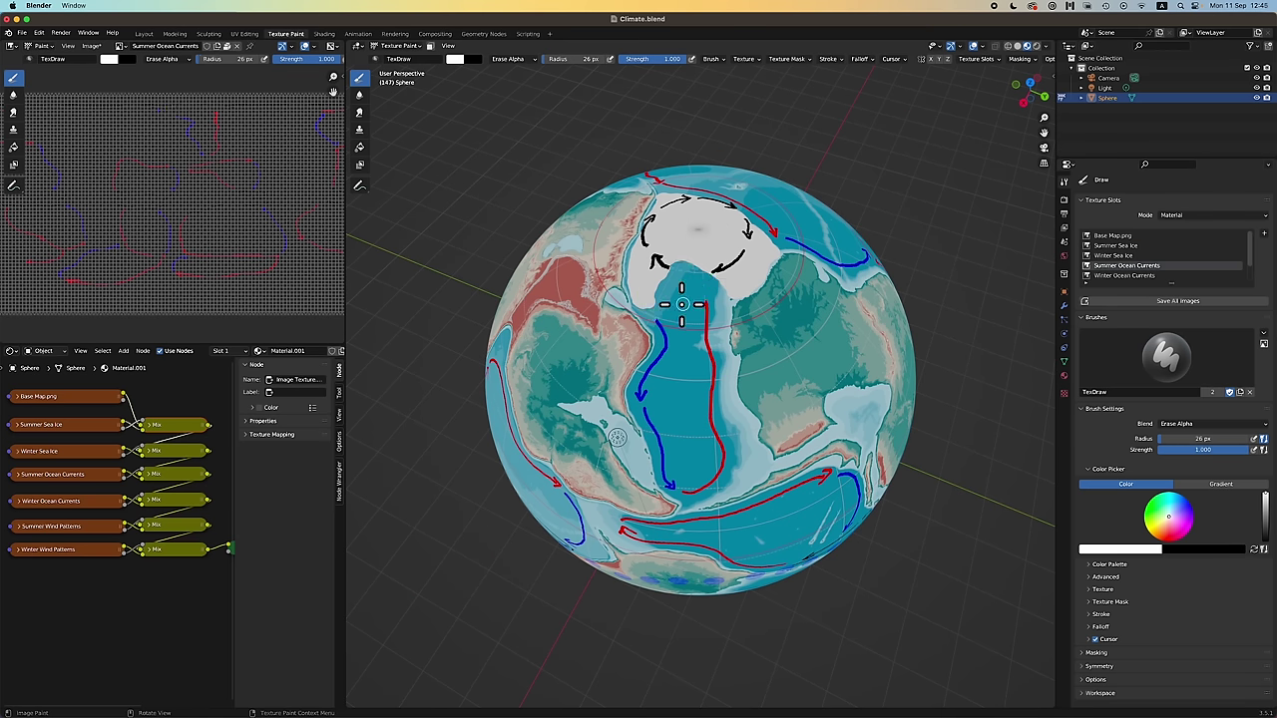
Extend the narrow ocean's red current to the ice edge and add an arrowhead, using a 7 px red brush in Mix mode.
{"action": "left_click", "coordinate": [1137, 551]}
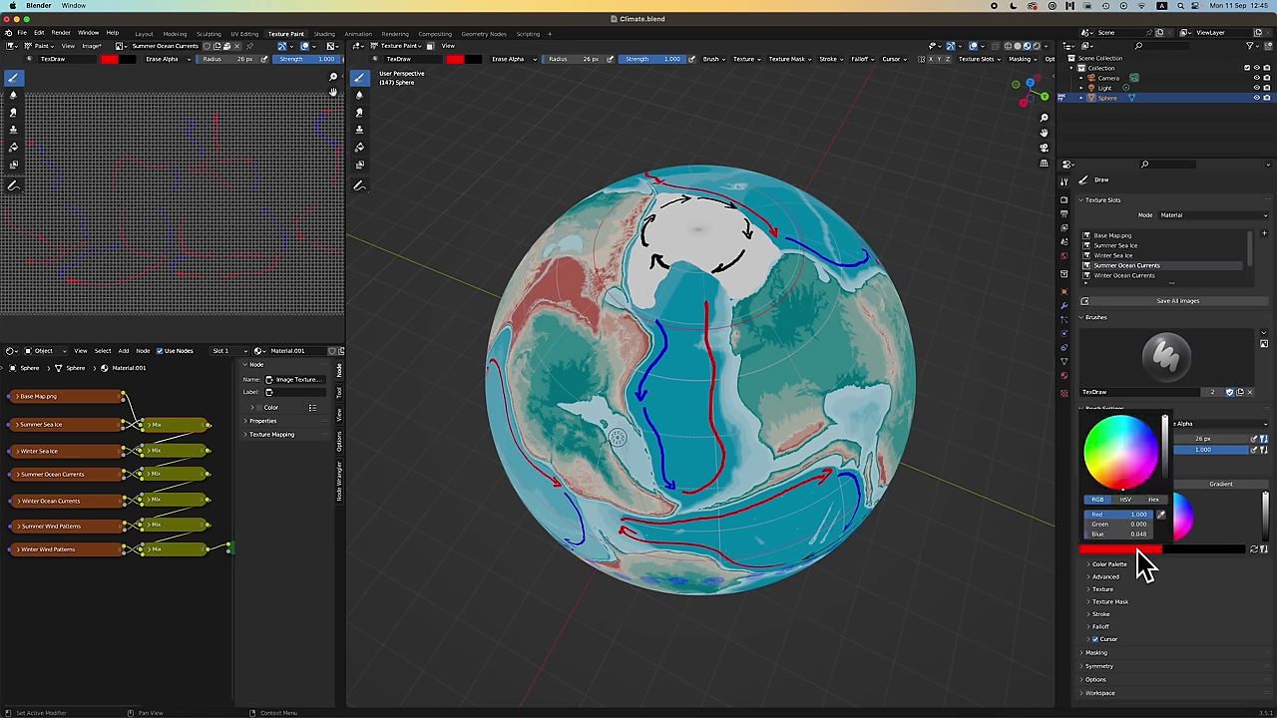
{"action": "right_click", "coordinate": [691, 291]}
{"action": "left_click", "coordinate": [678, 281]}
{"action": "left_click", "coordinate": [682, 288]}
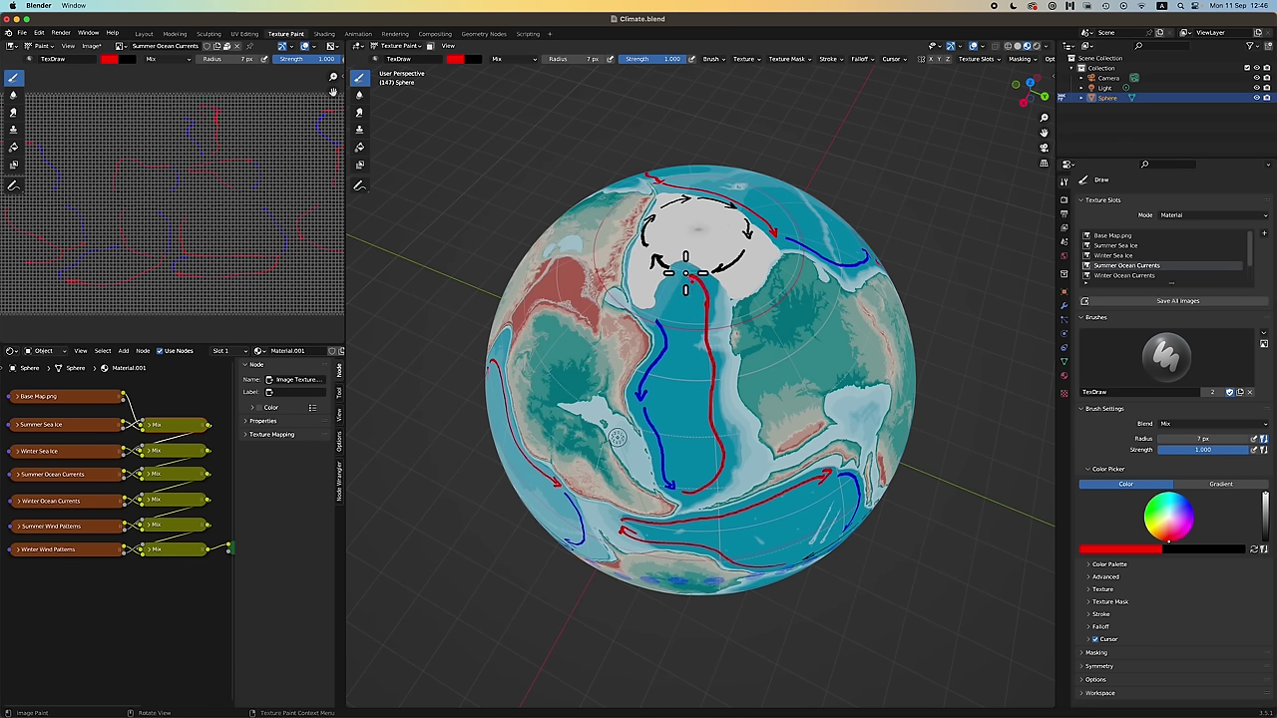
{"action": "left_click_drag", "start_coordinate": [685, 273], "coordinate": [694, 280]}
Set the brush to blue and extend the northern start of the narrow ocean's cold current towards the ice edge.
{"action": "right_click", "coordinate": [650, 322]}
{"action": "left_click", "coordinate": [1131, 550]}
{"action": "left_click_drag", "start_coordinate": [1142, 514], "coordinate": [1117, 510]}
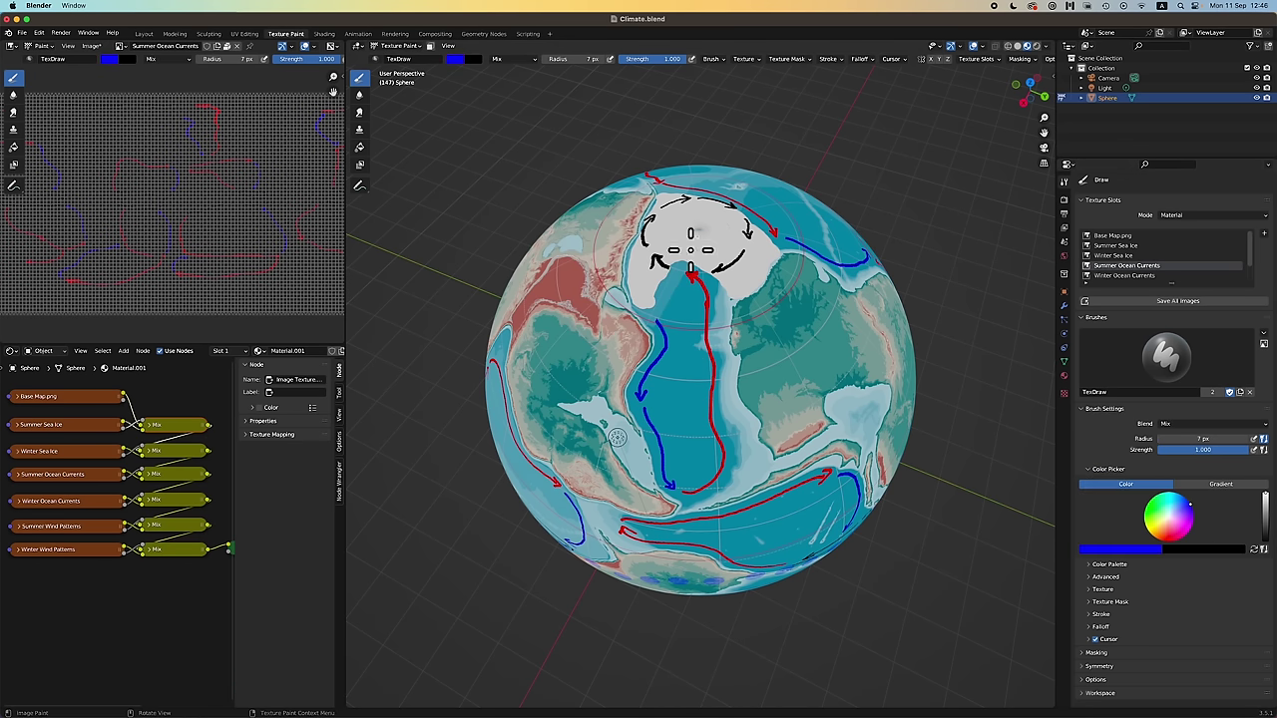
{"action": "mouse_move", "coordinate": [677, 280]}
{"action": "left_mouse_down"}
{"action": "mouse_move", "coordinate": [657, 322]}
{"action": "mouse_move", "coordinate": [730, 302]}
{"action": "mouse_move", "coordinate": [740, 267]}
{"action": "mouse_move", "coordinate": [716, 236]}
{"action": "mouse_move", "coordinate": [640, 270]}
{"action": "mouse_move", "coordinate": [673, 271]}
{"action": "left_mouse_up"}
Erase the black polar circulation arrows over the ice cap with a 22 px Erase Alpha brush.
{"action": "right_click", "coordinate": [669, 228]}
{"action": "left_click", "coordinate": [668, 228]}
{"action": "left_click", "coordinate": [688, 365]}
{"action": "scroll", "coordinate": [698, 299], "scroll_direction": "right", "scroll_amount": 5}
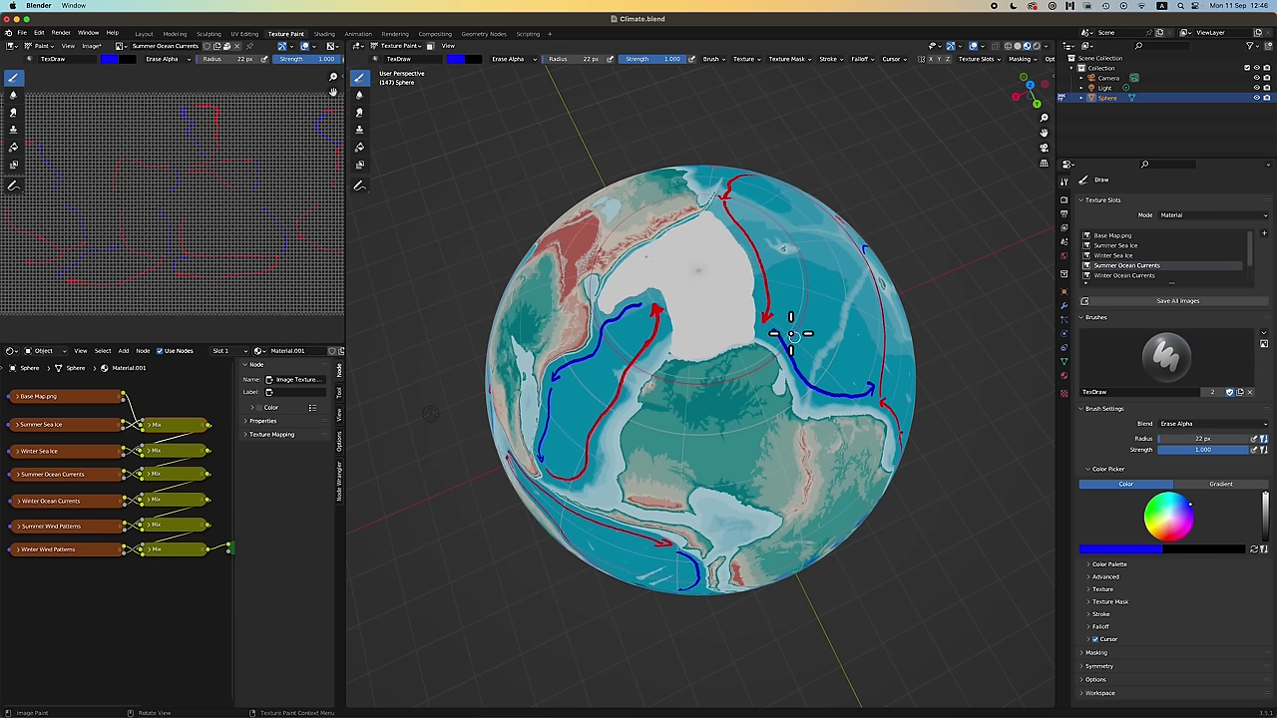
{"action": "scroll", "coordinate": [733, 345], "scroll_direction": "right", "scroll_amount": 10}
{"action": "scroll", "coordinate": [734, 344], "scroll_direction": "right", "scroll_amount": 1}
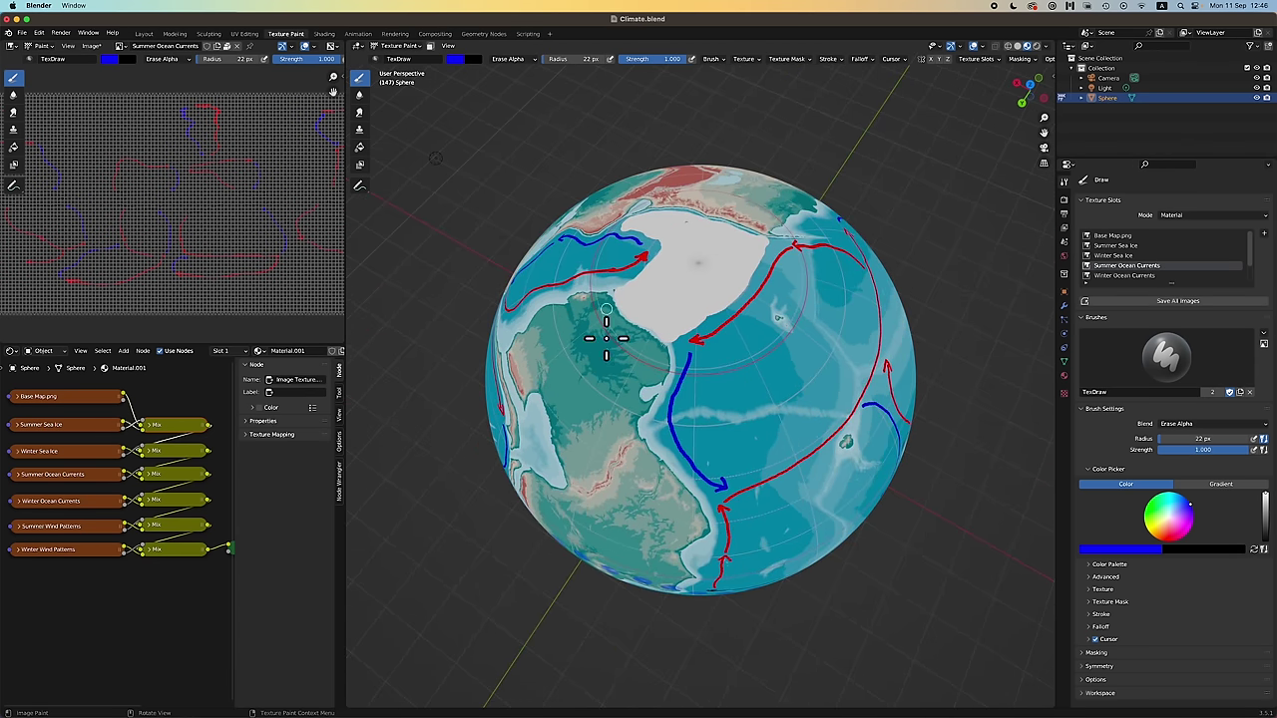
{"action": "scroll", "coordinate": [675, 316], "scroll_direction": "left", "scroll_amount": 8}
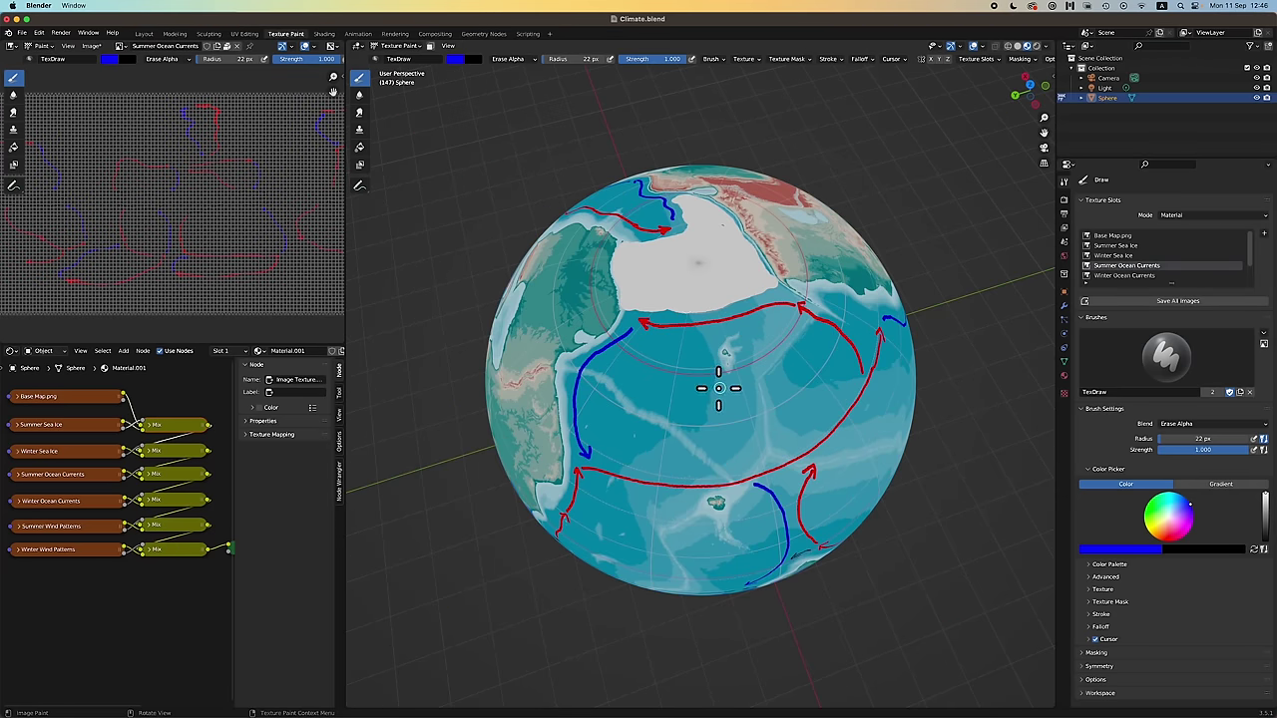
Examine the southern polar continent, its sheltered coastal waters and nearby currents for areas suited to sea ice.
{"action": "scroll", "coordinate": [719, 388], "scroll_direction": "left", "scroll_amount": 10}
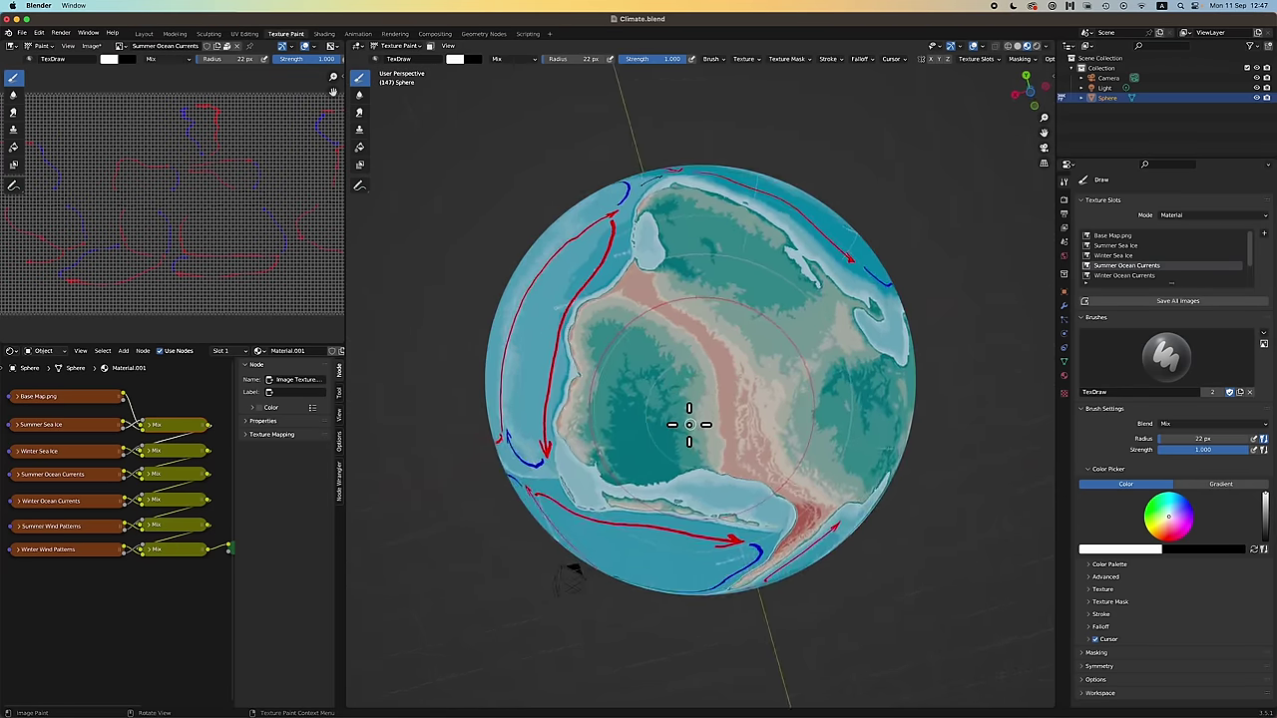
{"action": "scroll", "coordinate": [761, 436], "scroll_direction": "left", "scroll_amount": 10}
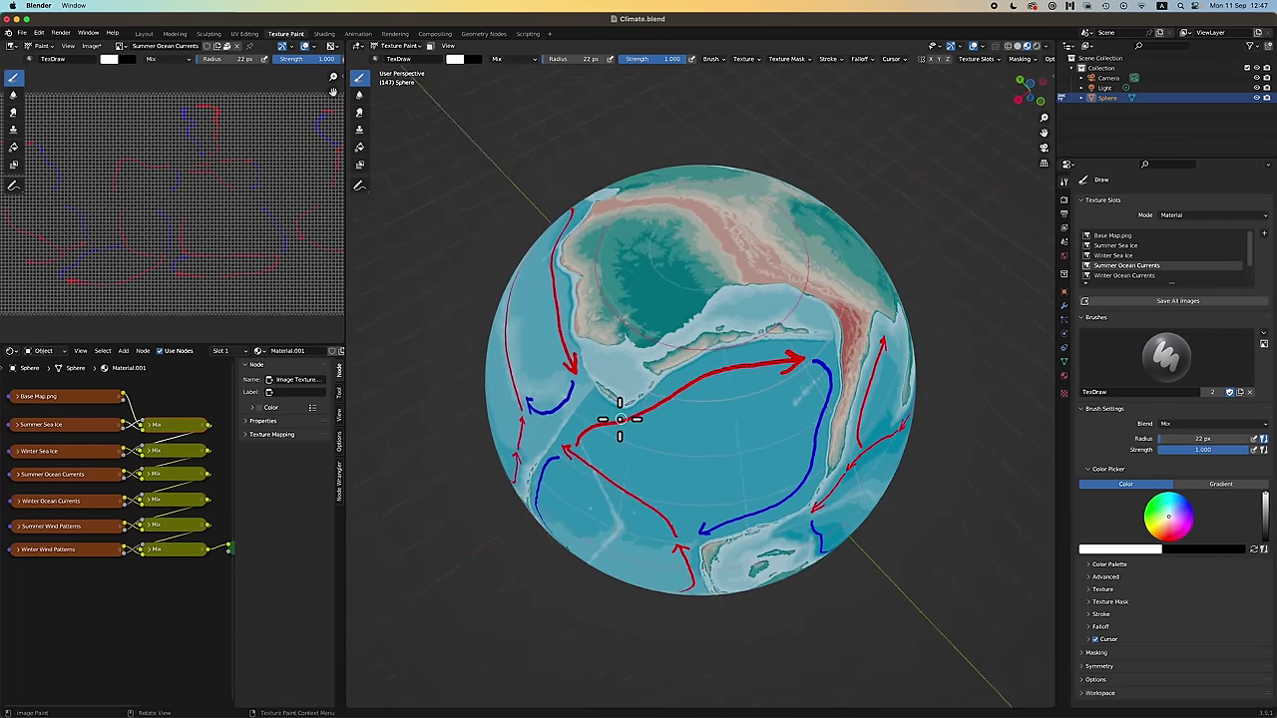
{"action": "scroll", "coordinate": [619, 419], "scroll_direction": "left", "scroll_amount": 5}
{"action": "scroll", "coordinate": [695, 385], "scroll_direction": "left", "scroll_amount": 6}
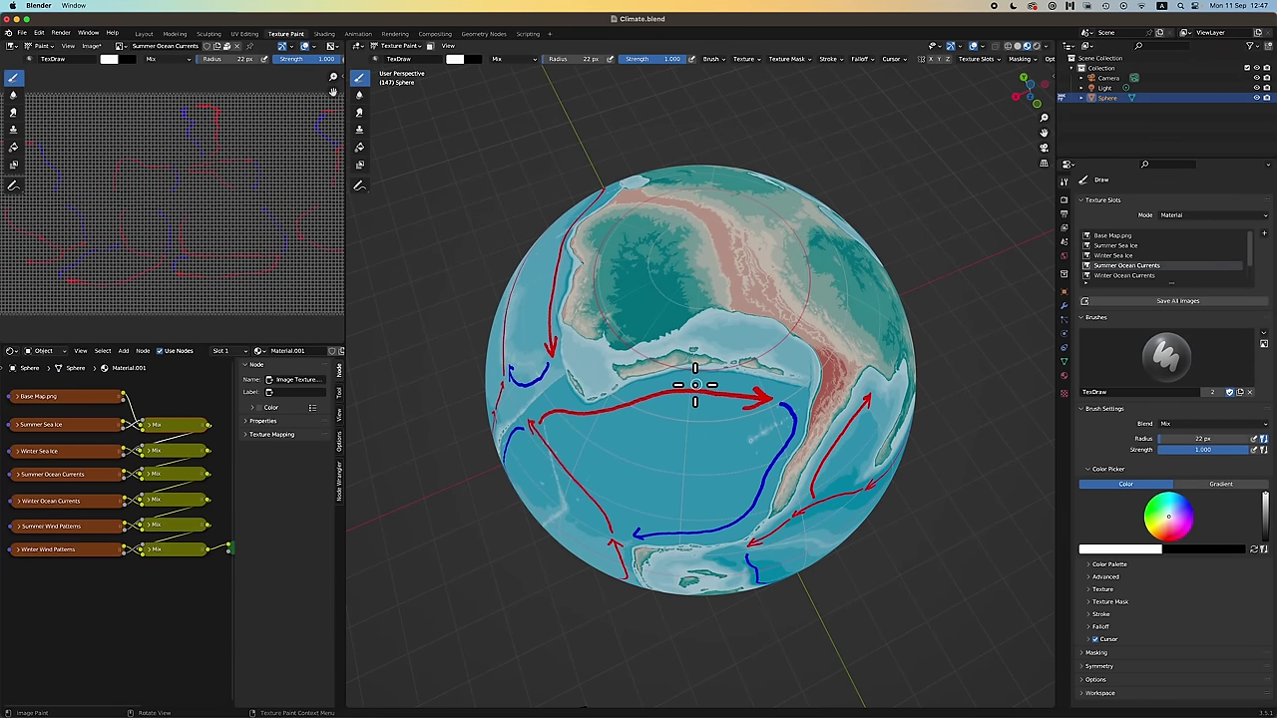
{"action": "scroll", "coordinate": [658, 250], "scroll_direction": "up", "scroll_amount": 5}
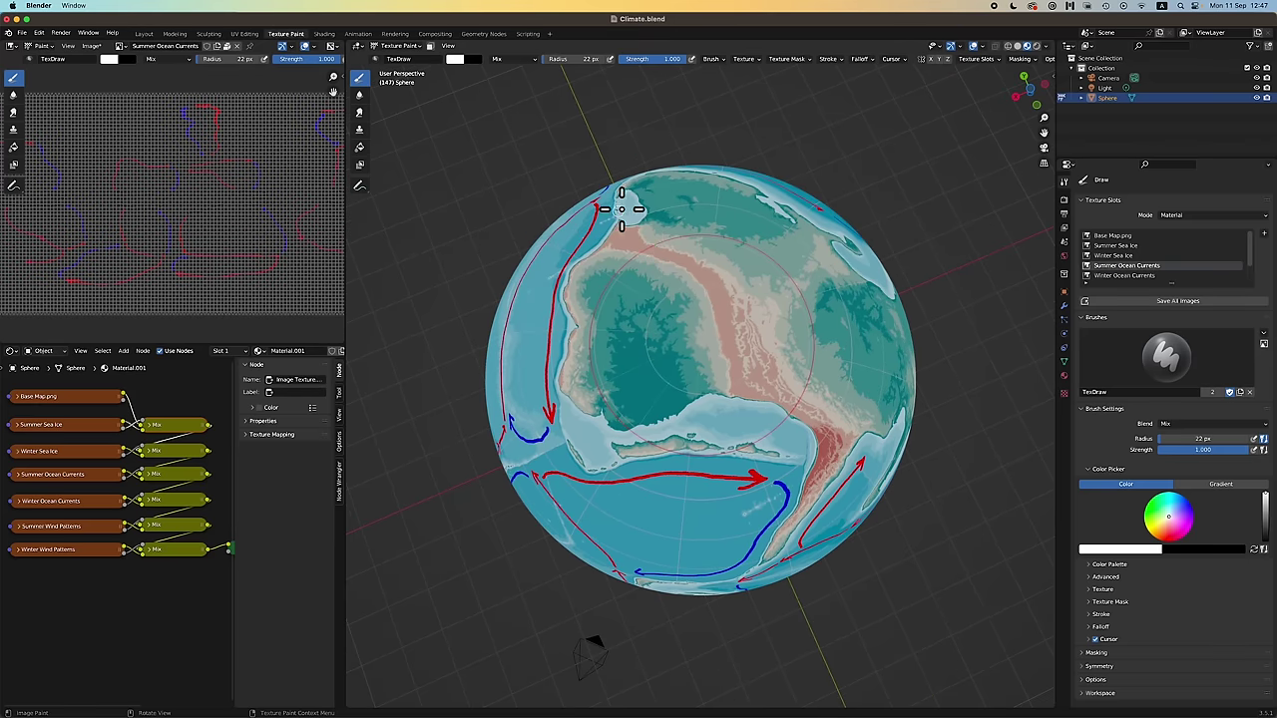
{"action": "scroll", "coordinate": [824, 293], "scroll_direction": "left", "scroll_amount": 5}
{"action": "scroll", "coordinate": [782, 286], "scroll_direction": "left", "scroll_amount": 5}
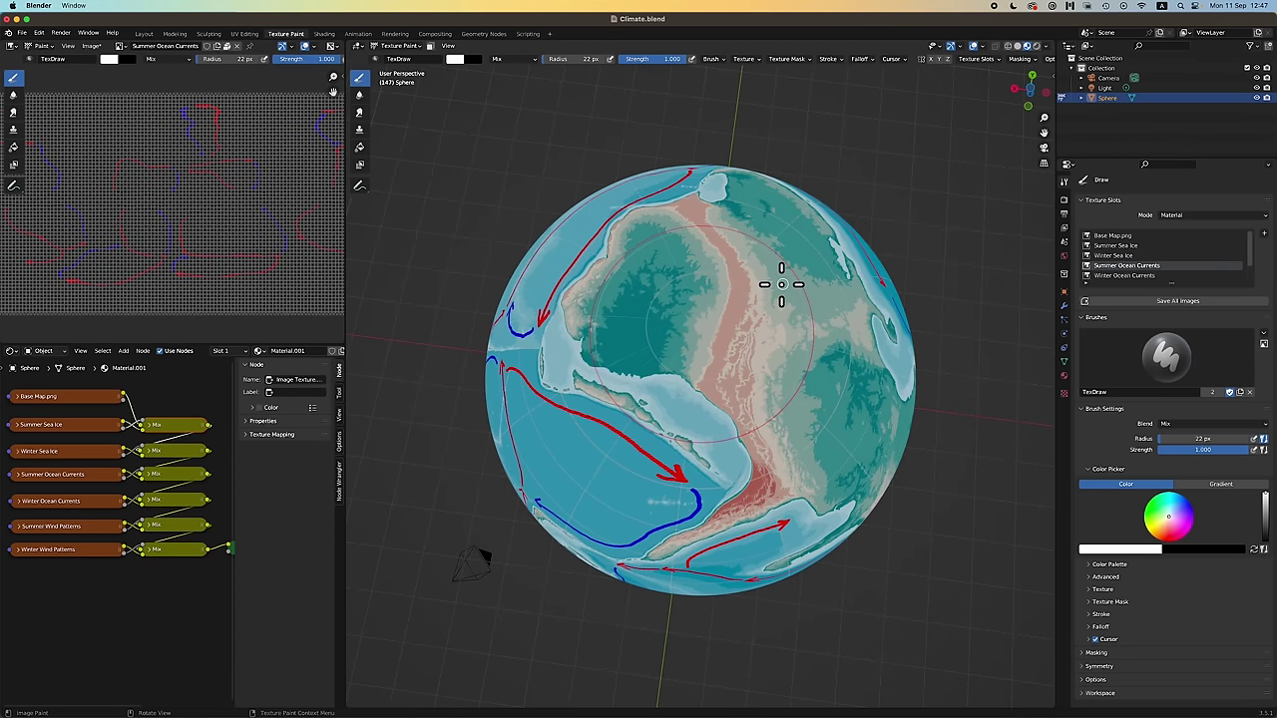
{"action": "scroll", "coordinate": [846, 322], "scroll_direction": "left", "scroll_amount": 5}
{"action": "scroll", "coordinate": [827, 336], "scroll_direction": "left", "scroll_amount": 6}
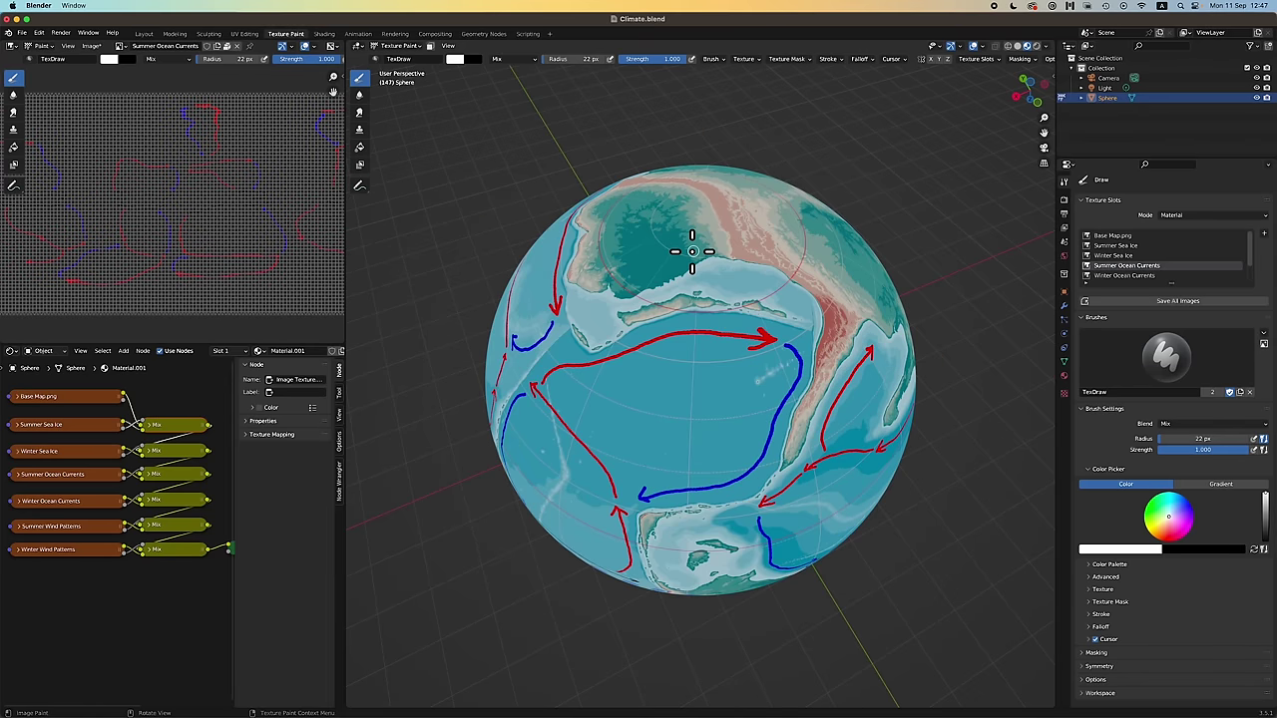
{"action": "left_click_drag", "start_coordinate": [614, 272], "coordinate": [628, 280]}
{"action": "left_click_drag", "start_coordinate": [657, 242], "coordinate": [669, 249]}
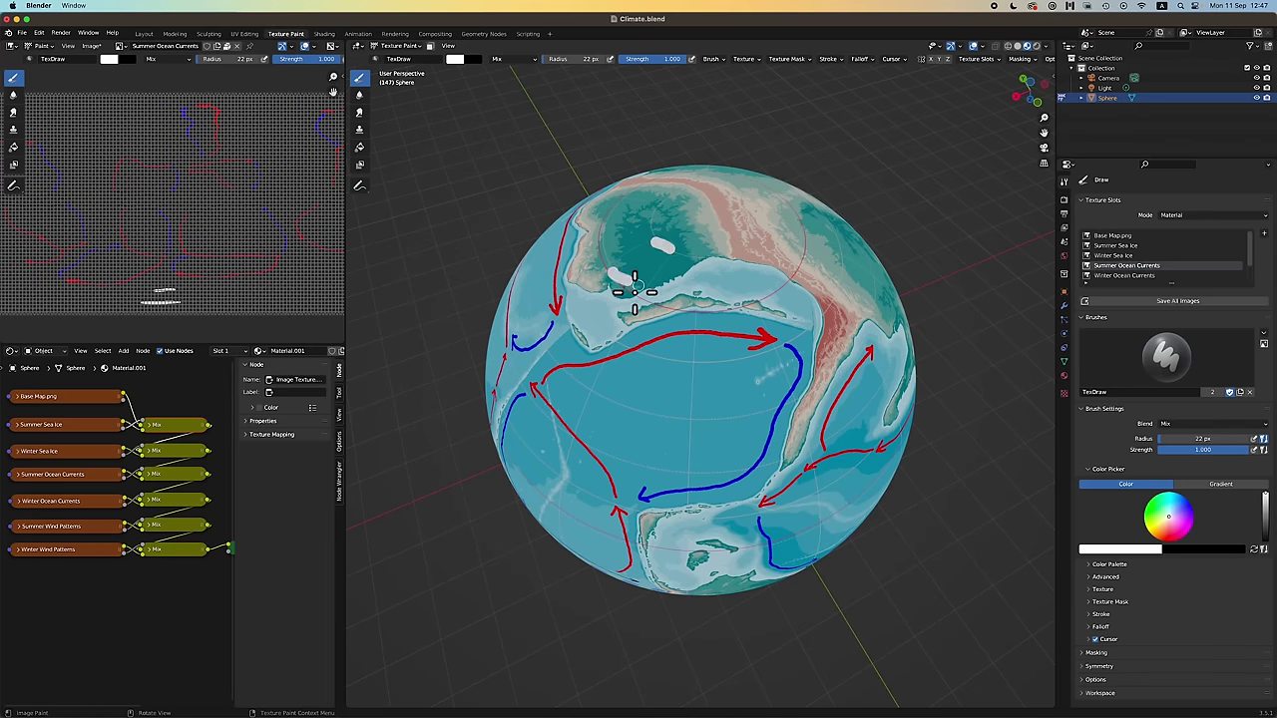
{"action": "key", "text": "super+z"}
{"action": "key", "text": "super+z"}
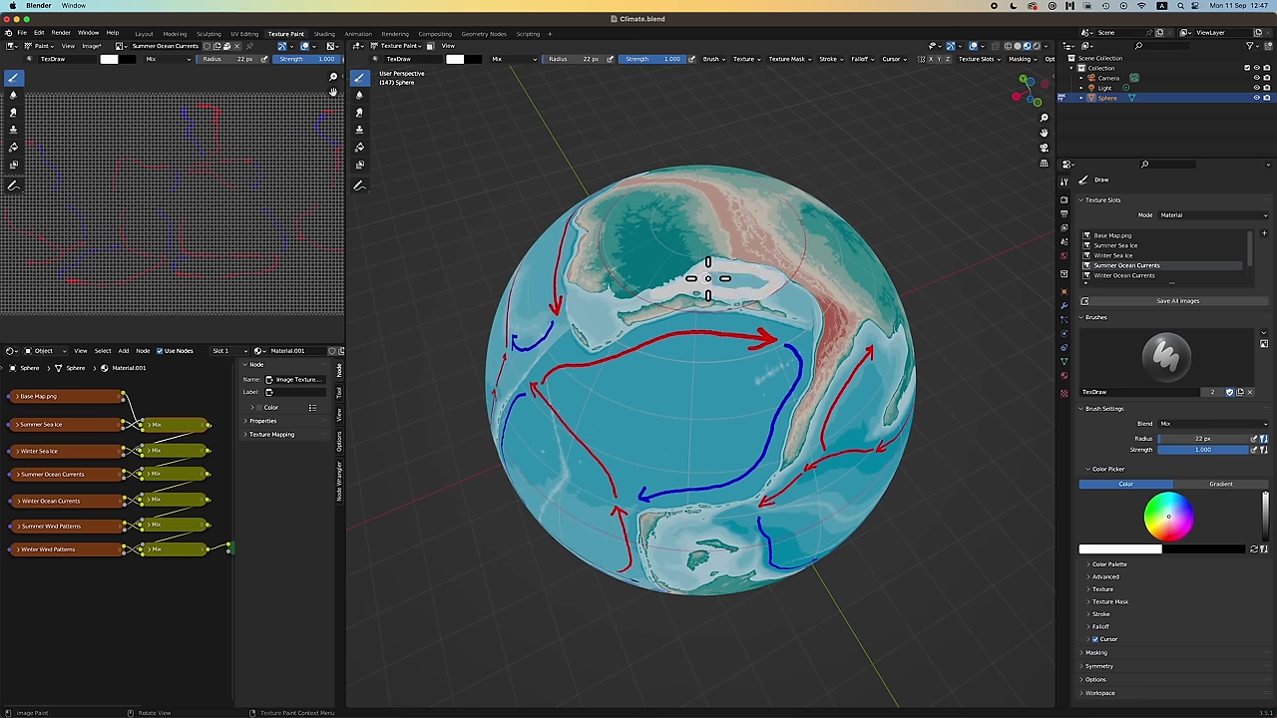
Paint white sea ice across the sheltered bay of the southern polar continent with a 22 px brush at full strength.
{"action": "mouse_move", "coordinate": [716, 274]}
{"action": "left_mouse_down"}
{"action": "mouse_move", "coordinate": [758, 279]}
{"action": "mouse_move", "coordinate": [743, 286]}
{"action": "left_mouse_up"}
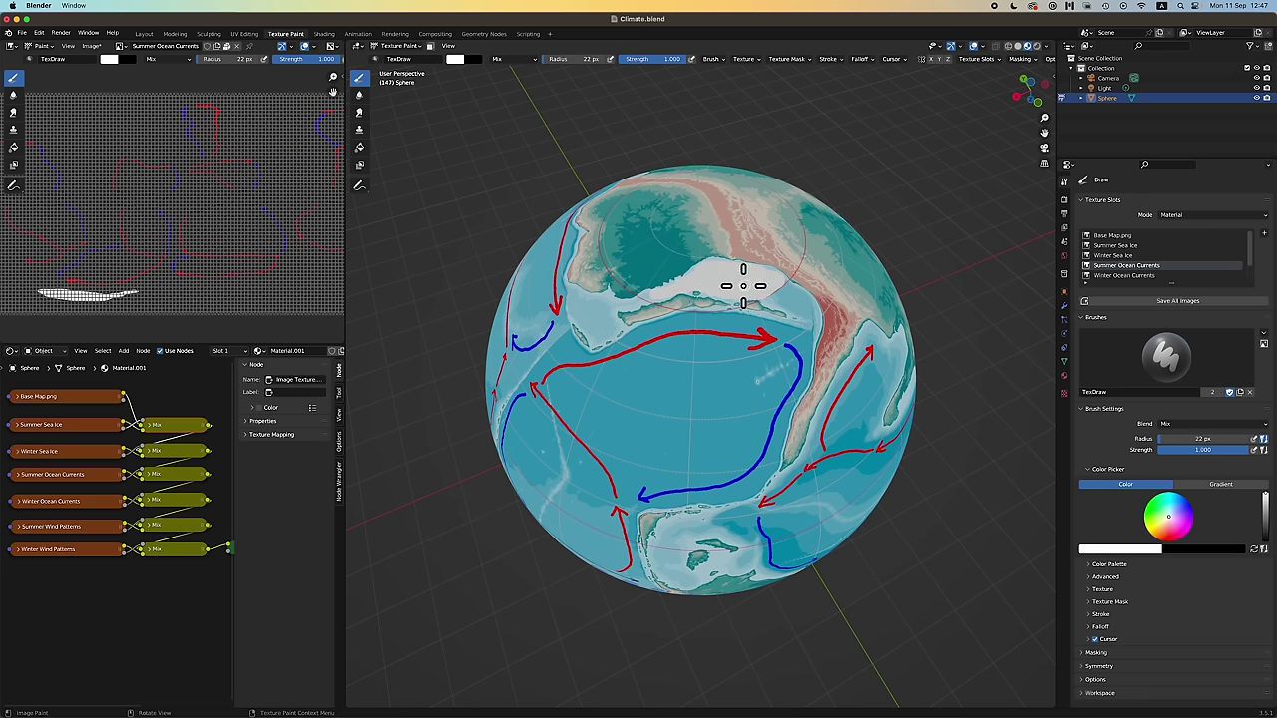
{"action": "scroll", "coordinate": [718, 319], "scroll_direction": "right", "scroll_amount": 10}
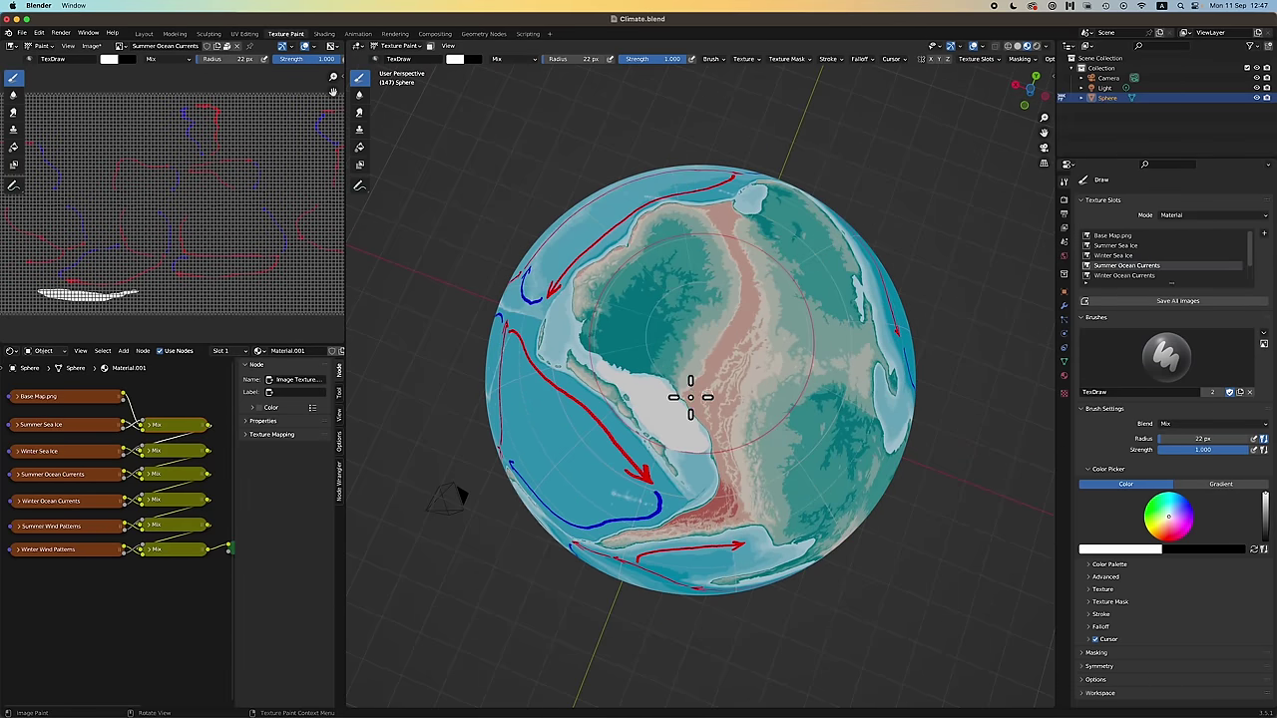
{"action": "scroll", "coordinate": [741, 357], "scroll_direction": "right", "scroll_amount": 10}
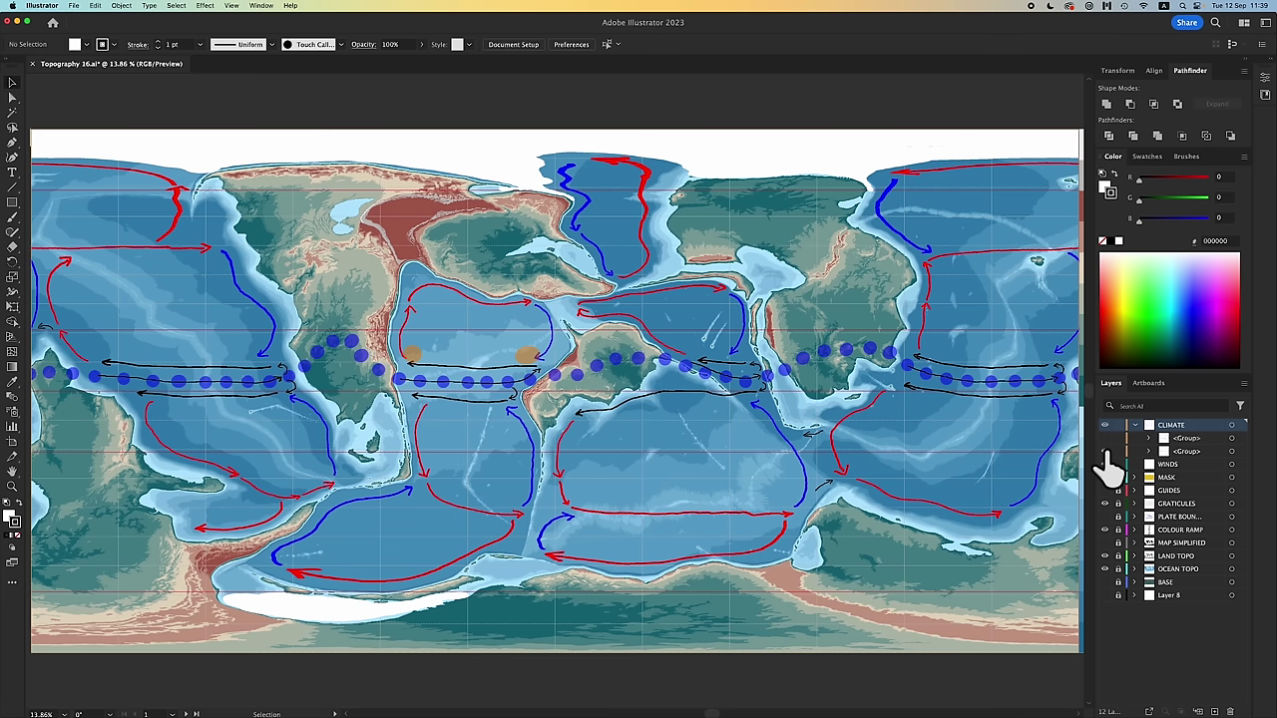
Switch to Illustrator and toggle the two CLIMATE groups on the flat map to compare their currents and sea ice.
{"action": "left_click", "coordinate": [1106, 452]}
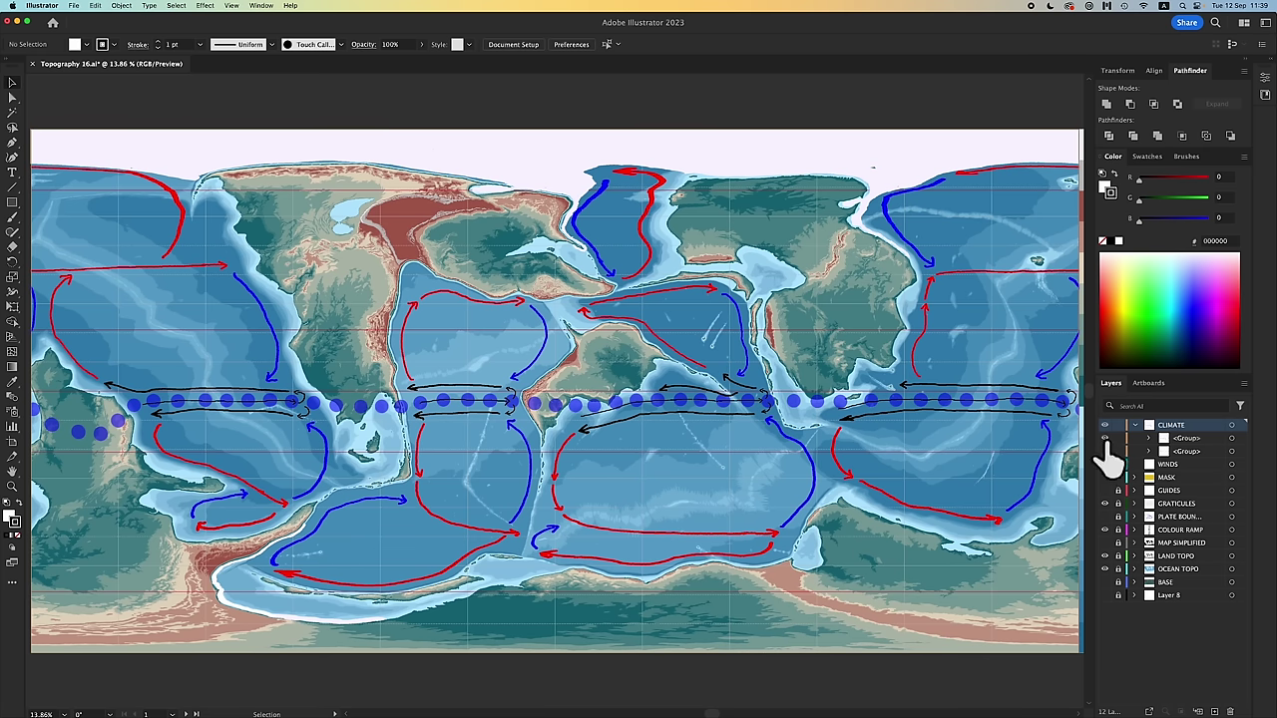
{"action": "left_click", "coordinate": [1105, 452]}
{"action": "left_click", "coordinate": [1105, 439]}
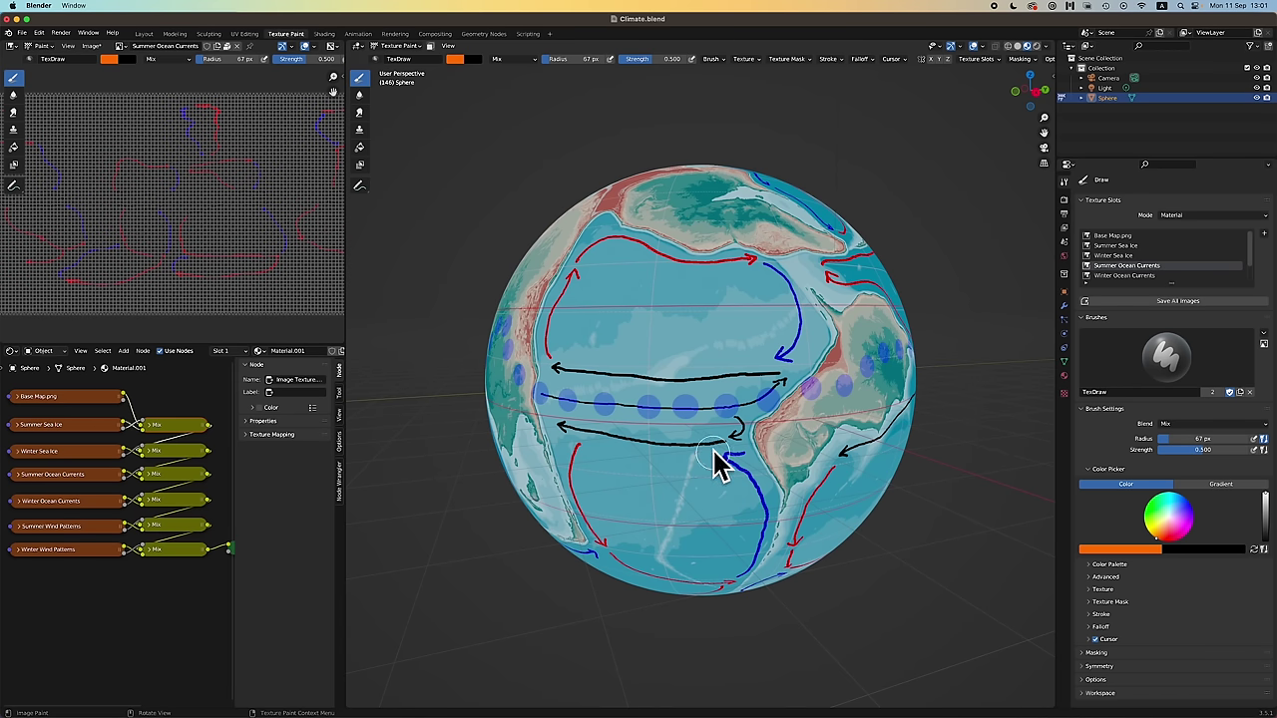
In Blender, examine the equatorial currents and coastlines of each ocean around the globe.
{"action": "scroll", "coordinate": [722, 437], "scroll_direction": "right", "scroll_amount": 5}
{"action": "scroll", "coordinate": [722, 437], "scroll_direction": "right", "scroll_amount": 20}
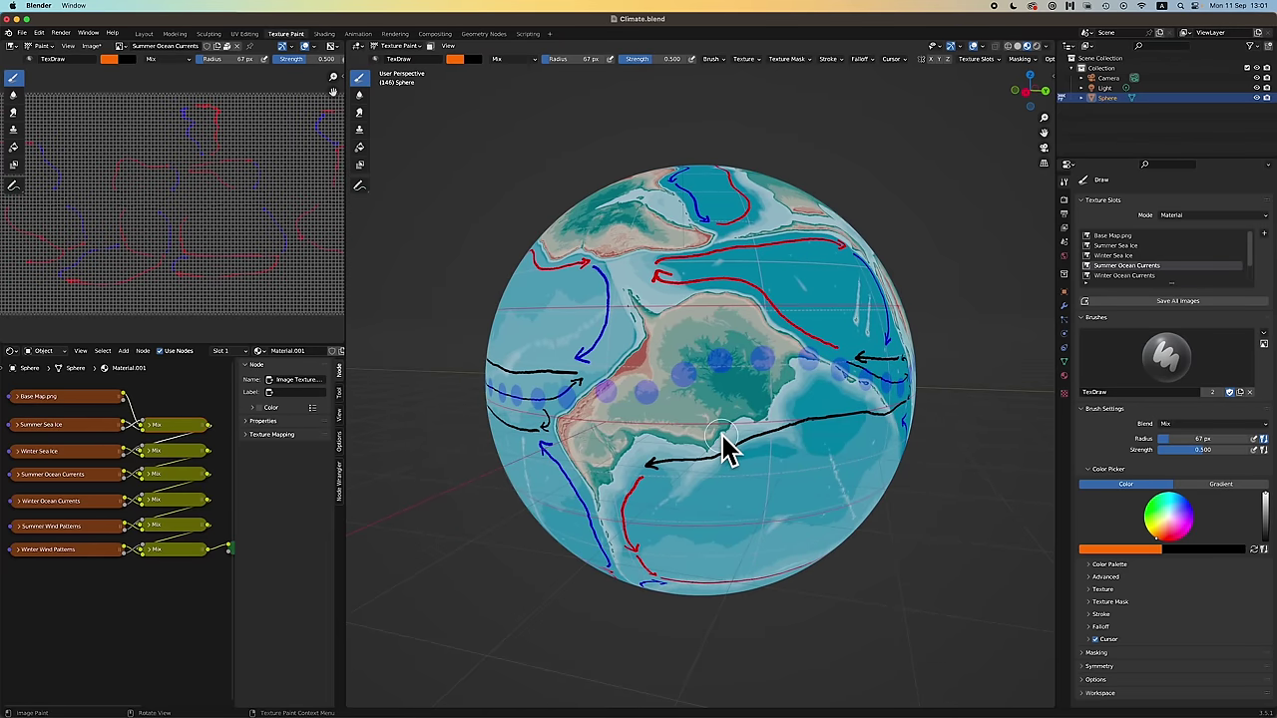
{"action": "scroll", "coordinate": [725, 449], "scroll_direction": "right", "scroll_amount": 15}
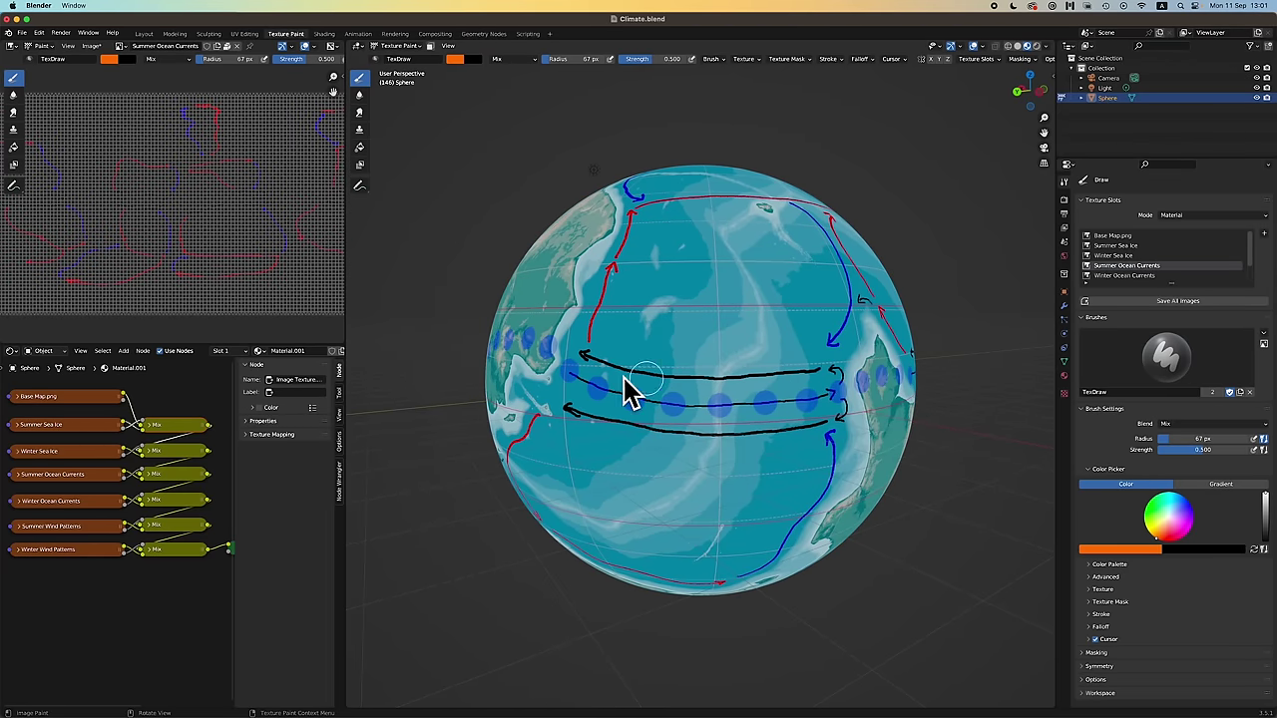
{"action": "scroll", "coordinate": [689, 436], "scroll_direction": "down", "scroll_amount": 10}
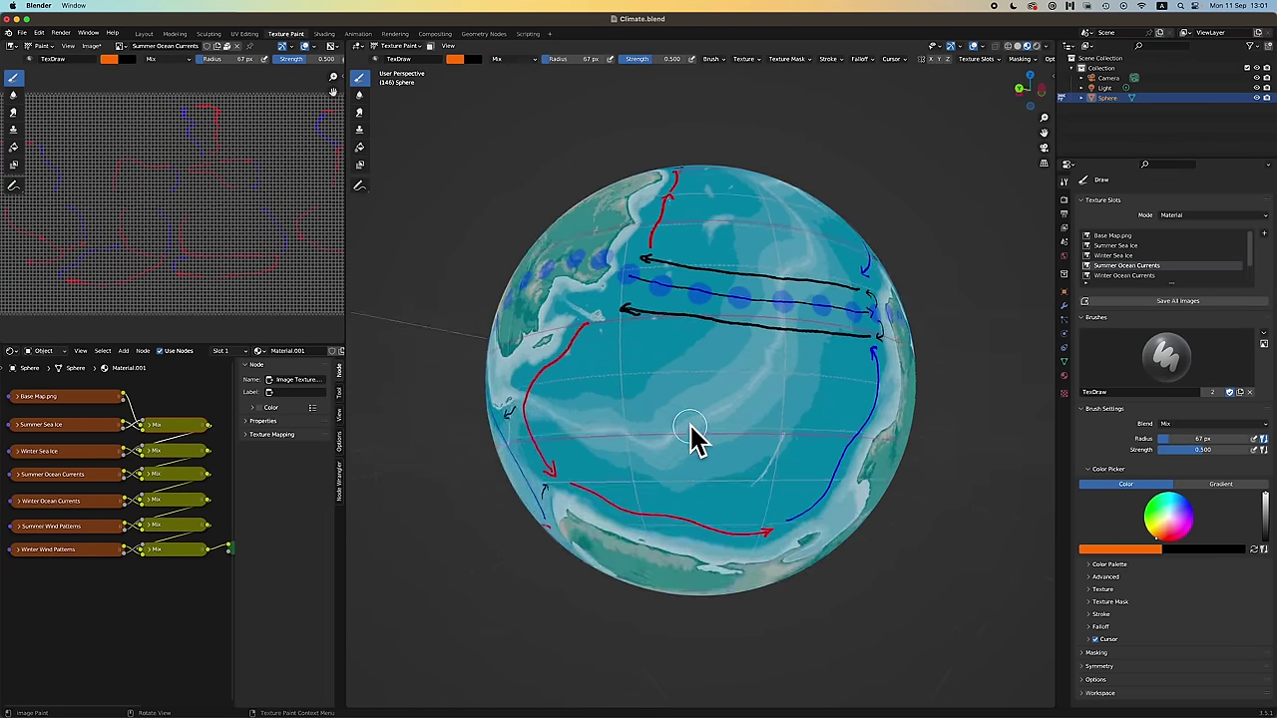
{"action": "scroll", "coordinate": [689, 436], "scroll_direction": "up", "scroll_amount": 8}
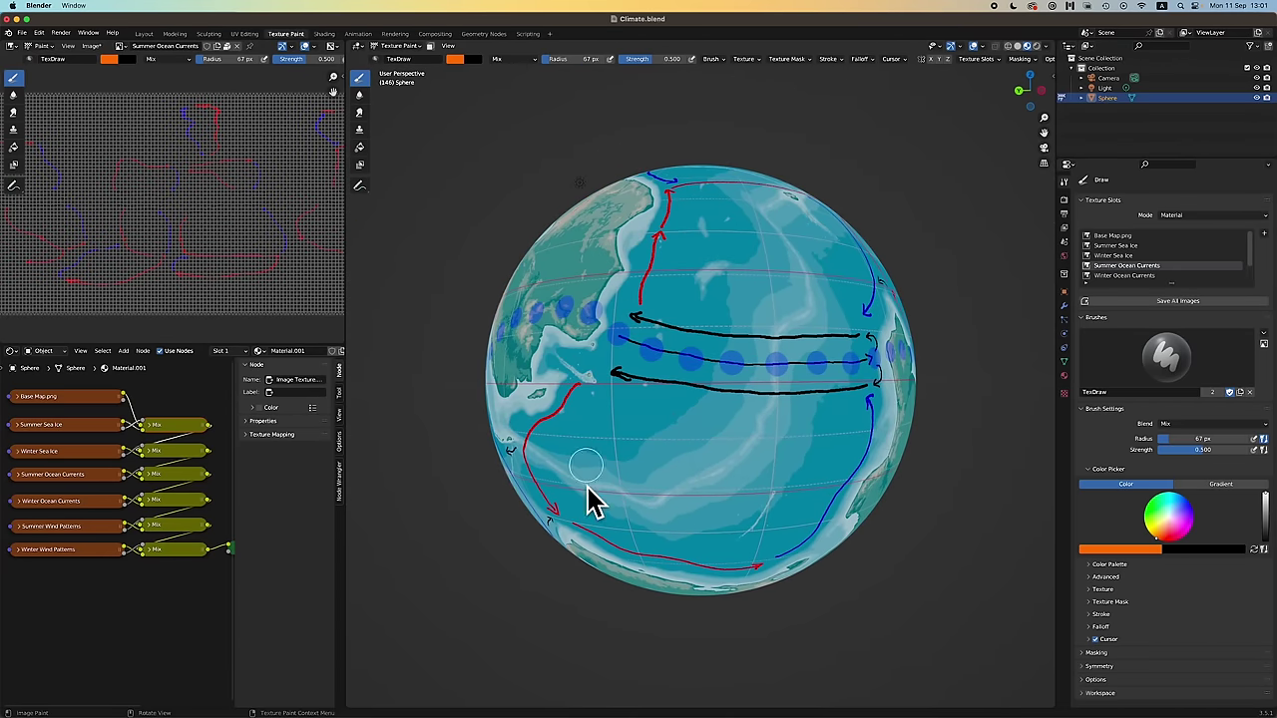
{"action": "scroll", "coordinate": [661, 401], "scroll_direction": "right", "scroll_amount": 12}
{"action": "scroll", "coordinate": [661, 401], "scroll_direction": "right", "scroll_amount": 15}
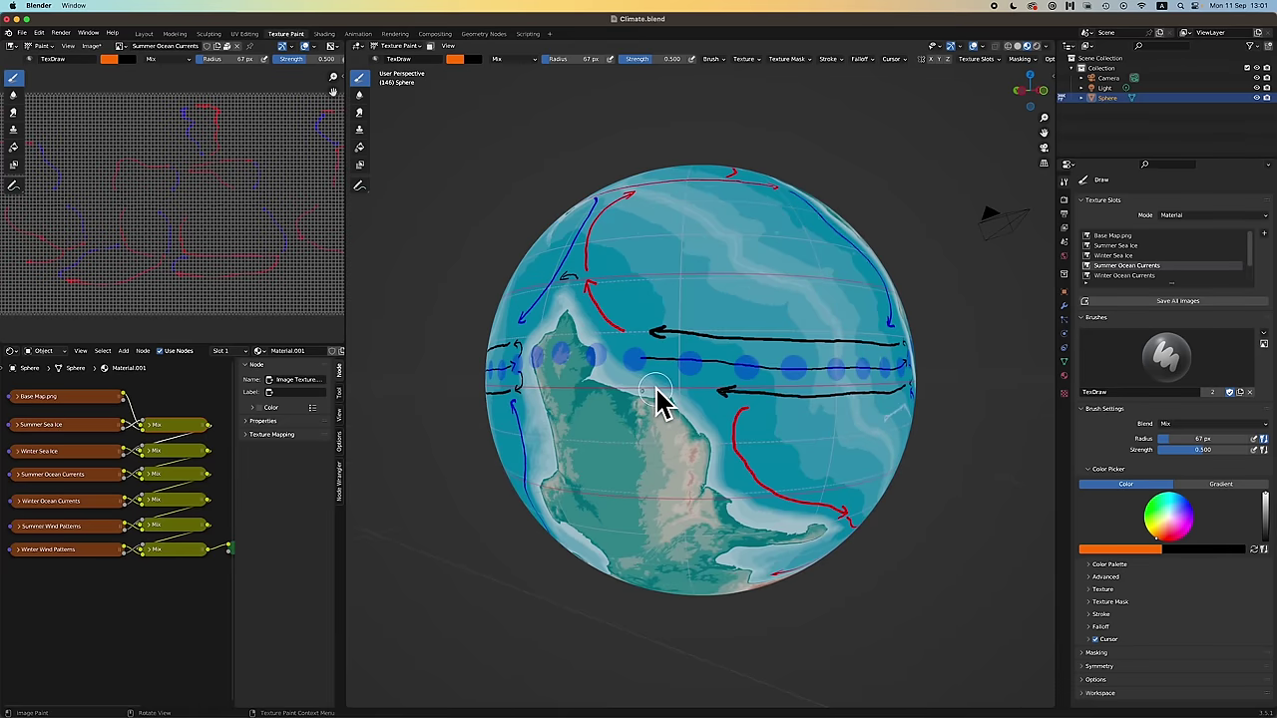
{"action": "scroll", "coordinate": [703, 375], "scroll_direction": "left", "scroll_amount": 4}
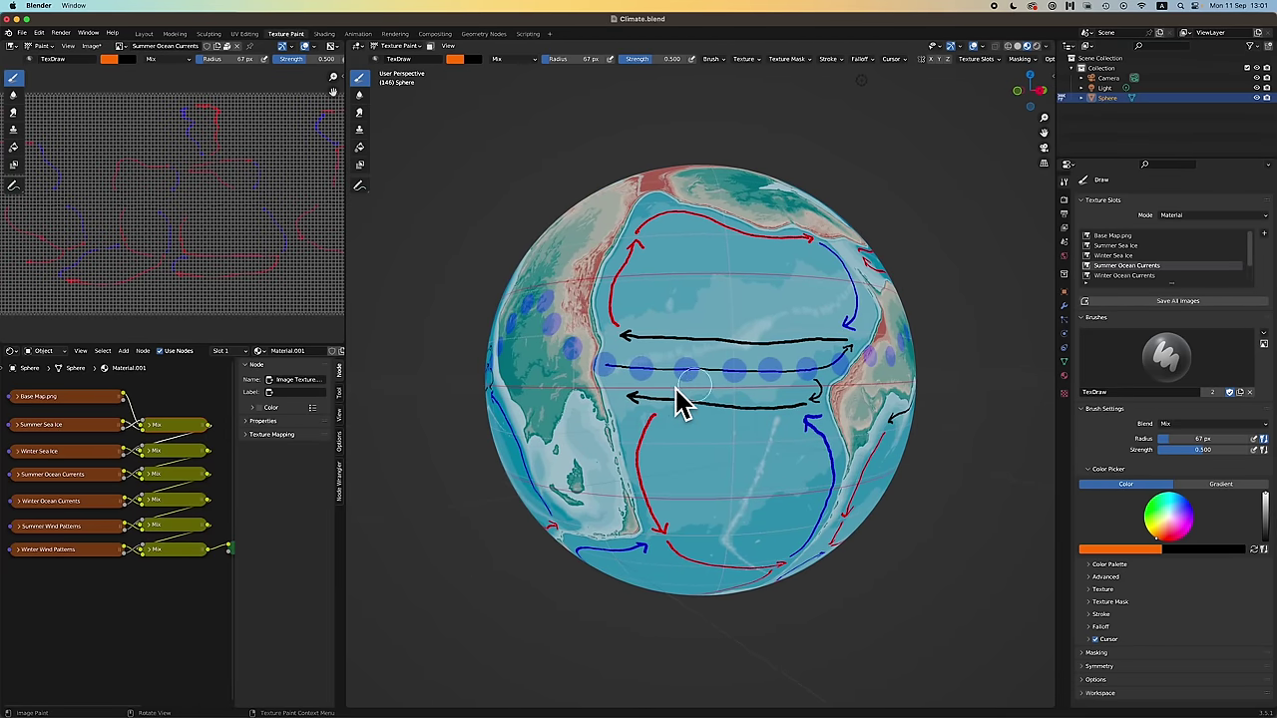
{"action": "scroll", "coordinate": [638, 374], "scroll_direction": "up", "scroll_amount": 5}
{"action": "scroll", "coordinate": [707, 402], "scroll_direction": "right", "scroll_amount": 5}
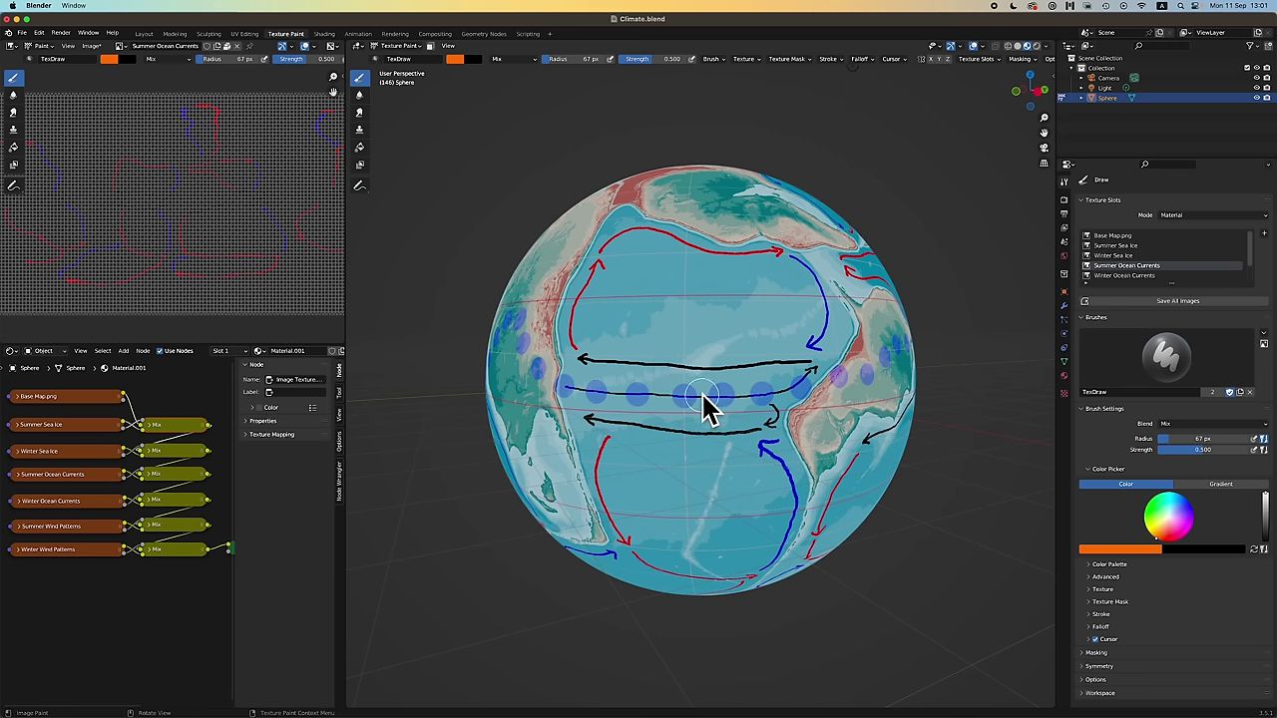
{"action": "scroll", "coordinate": [704, 406], "scroll_direction": "down", "scroll_amount": 3}
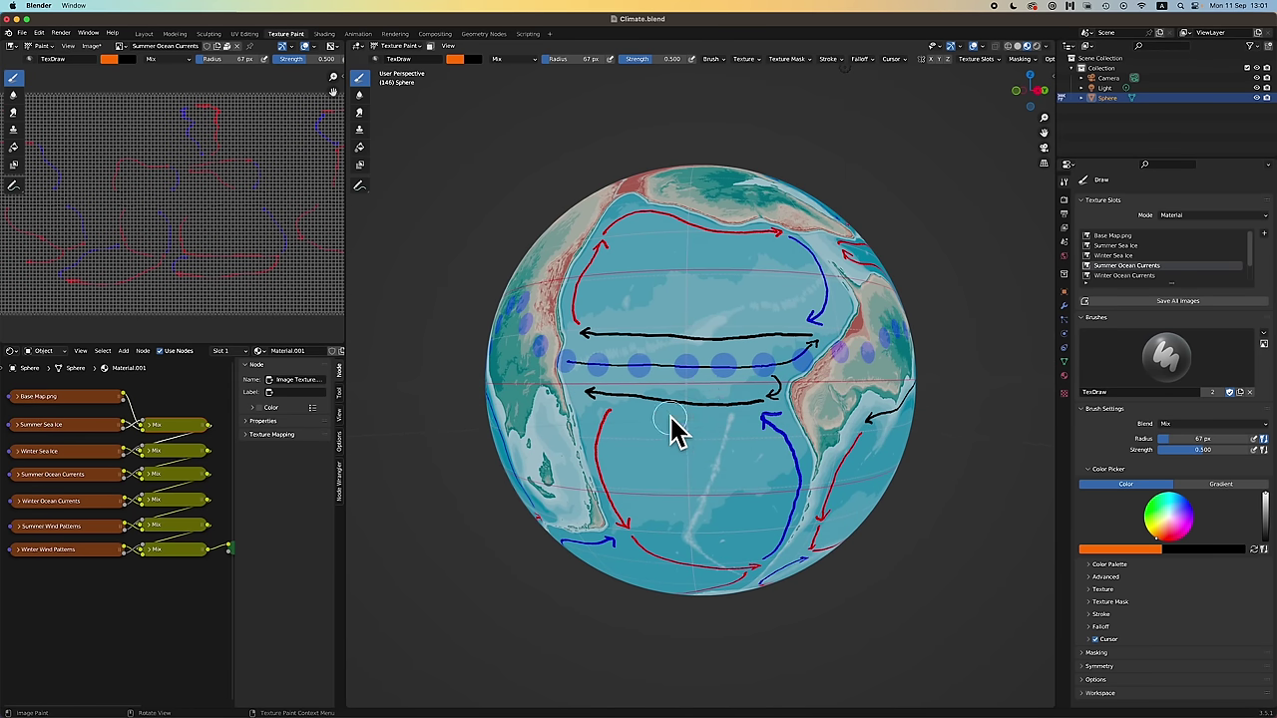
{"action": "scroll", "coordinate": [700, 383], "scroll_direction": "right", "scroll_amount": 15}
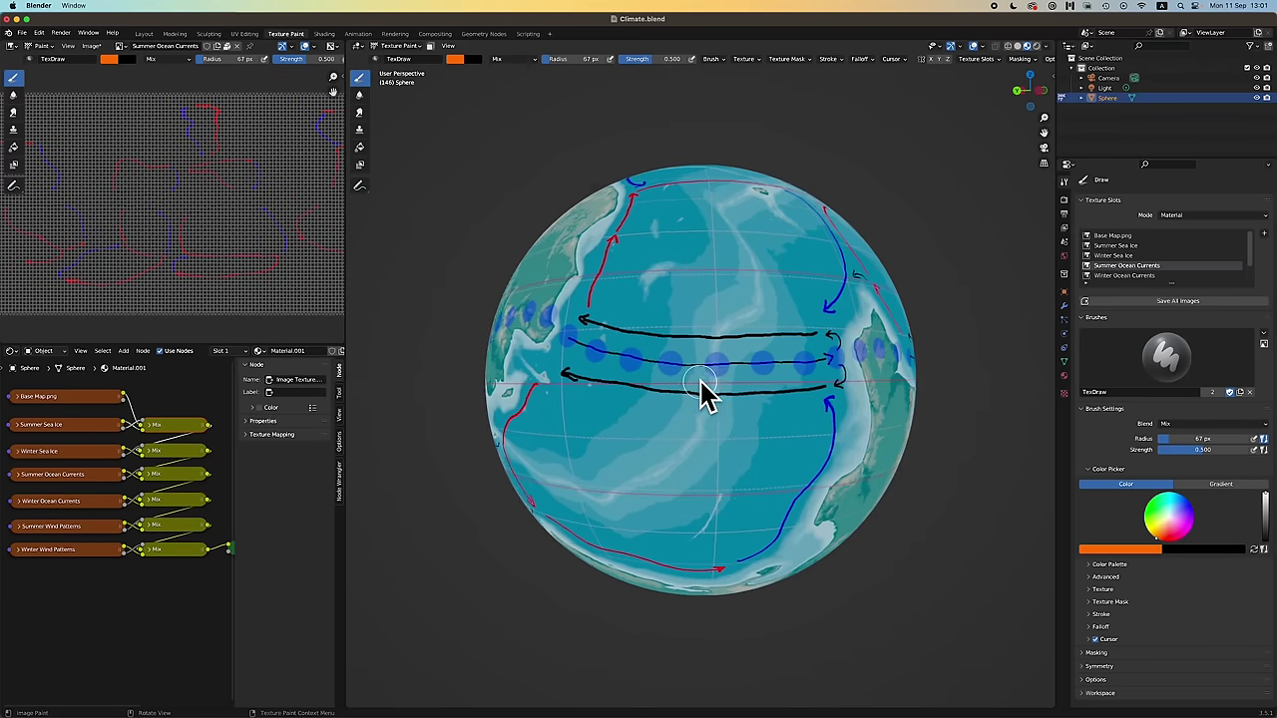
{"action": "scroll", "coordinate": [703, 392], "scroll_direction": "down", "scroll_amount": 10}
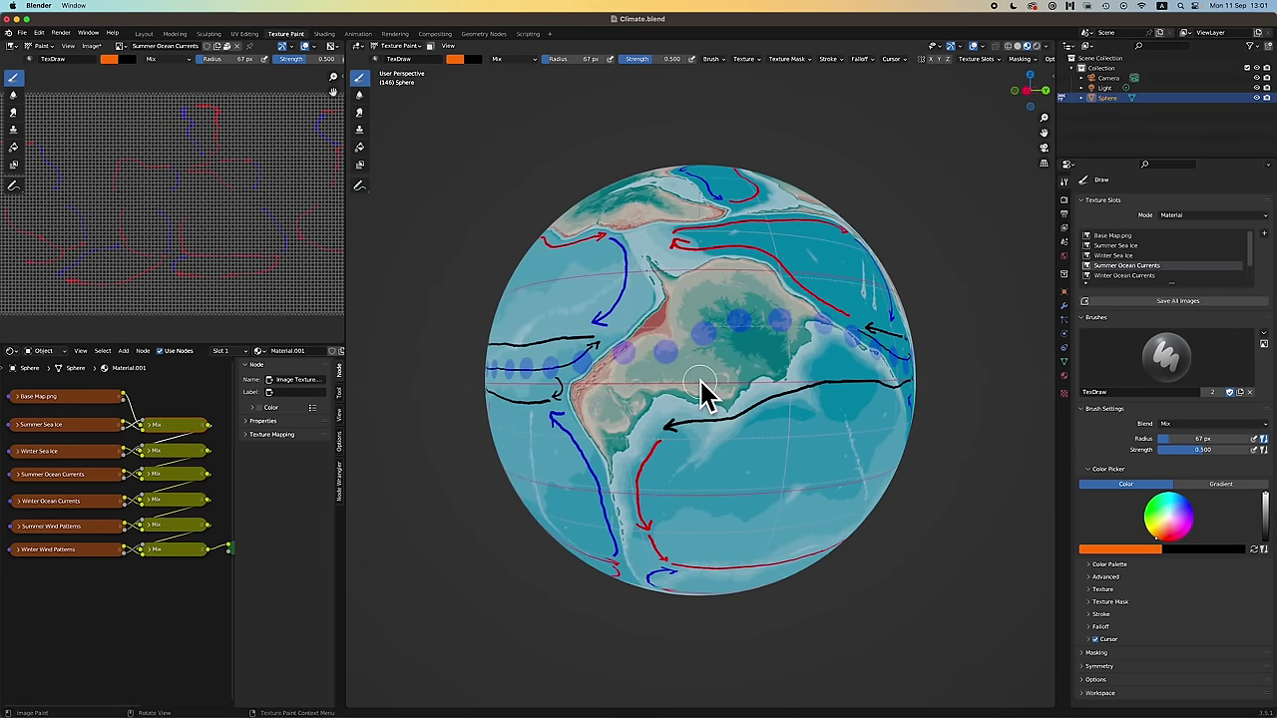
Mark the western and eastern sides of the smaller ocean just north of its equatorial currents with orange spots, using a 67 px brush at 0.500 strength.
{"action": "scroll", "coordinate": [679, 429], "scroll_direction": "up", "scroll_amount": 3}
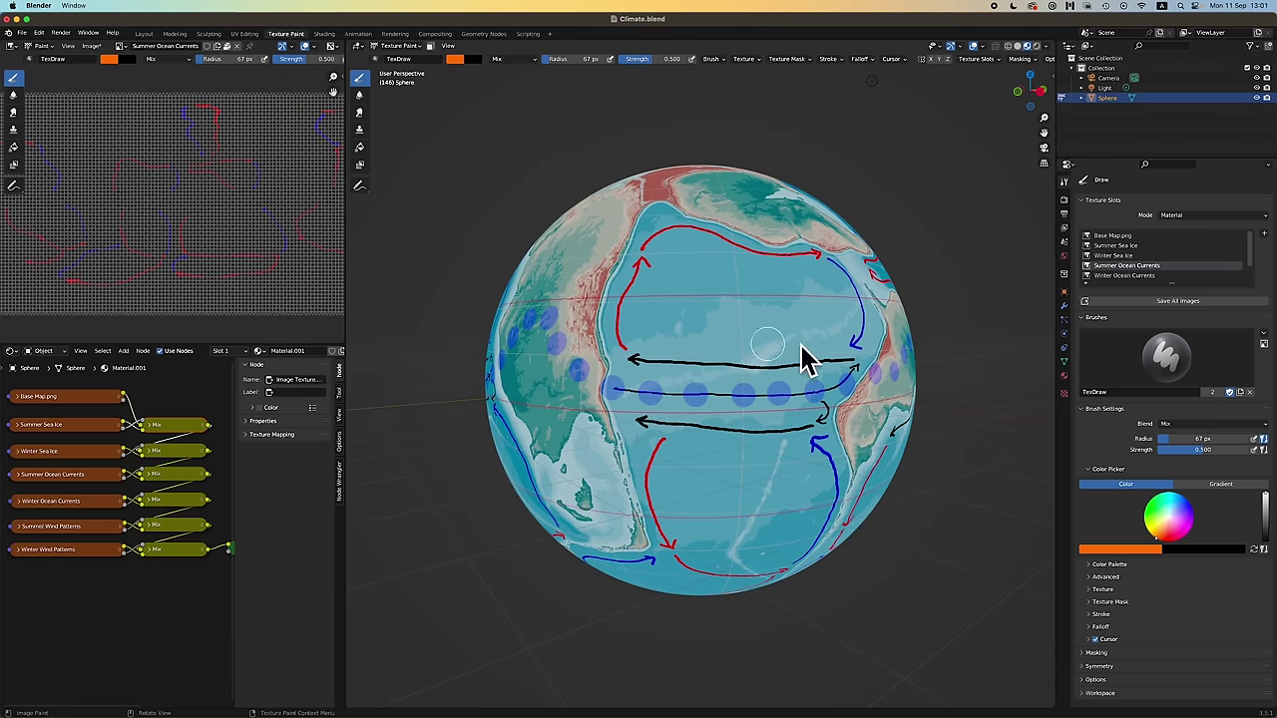
{"action": "left_click", "coordinate": [640, 342]}
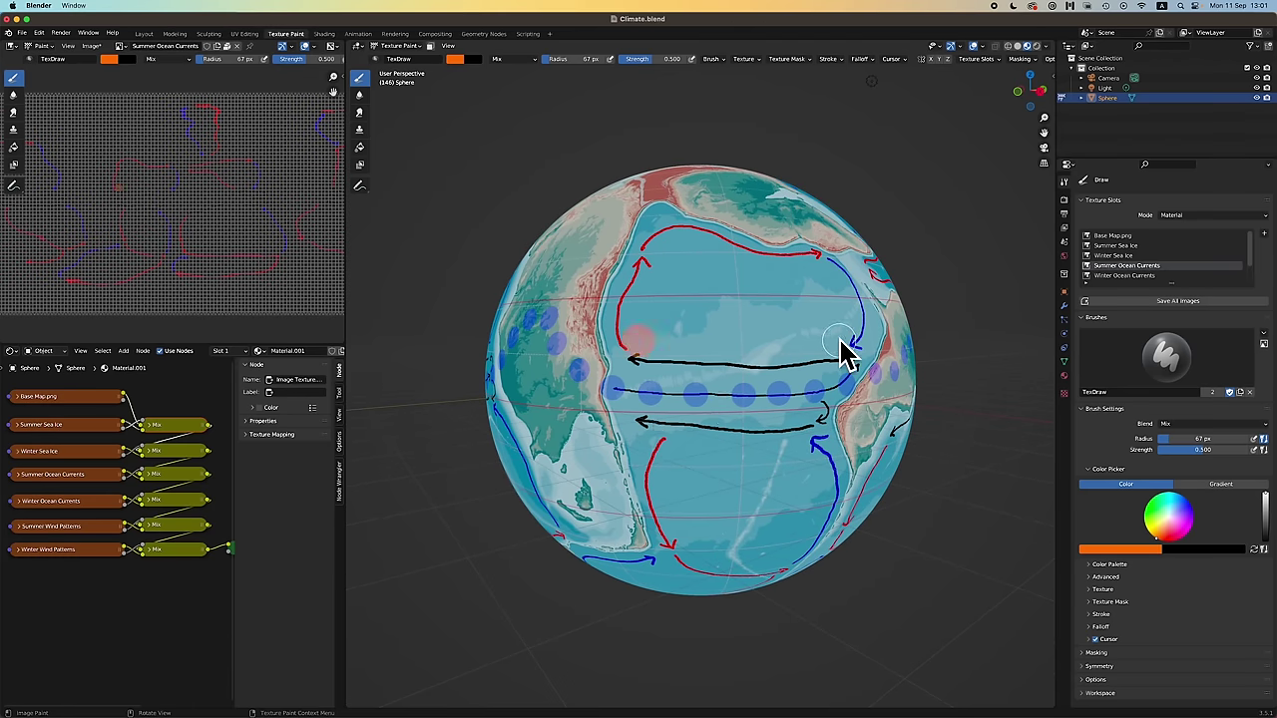
{"action": "left_click", "coordinate": [841, 341]}
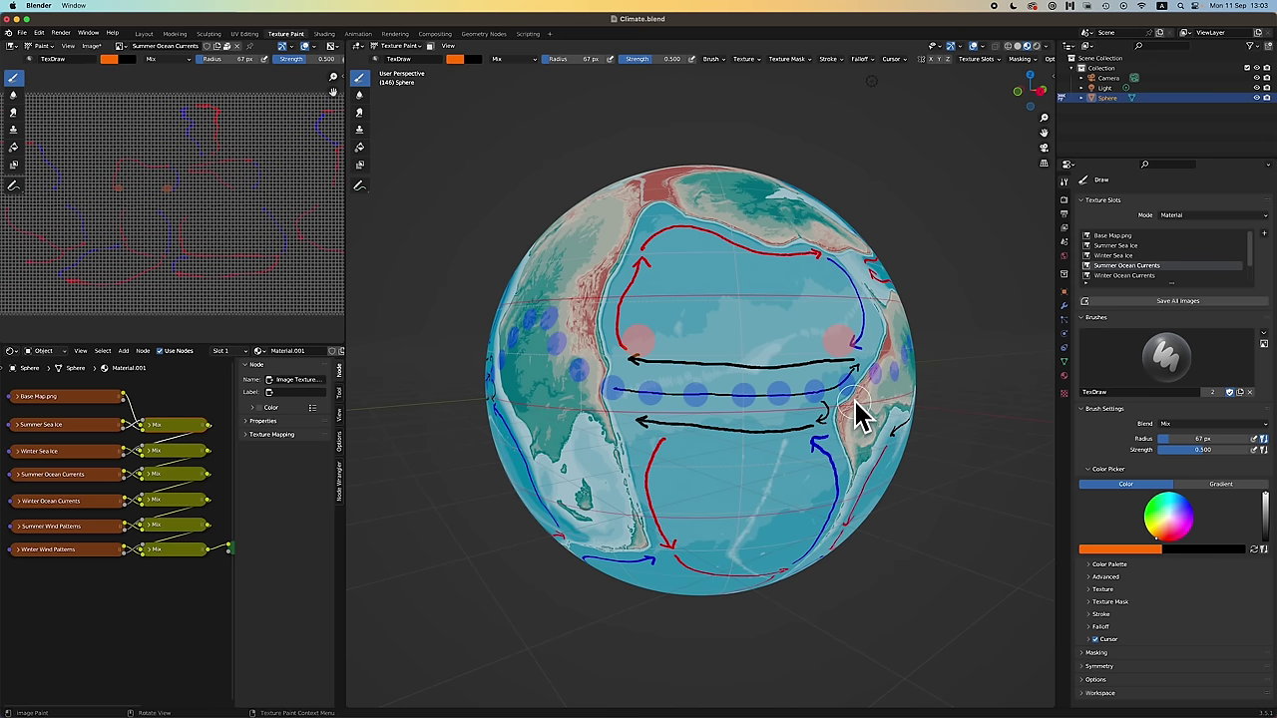
{"action": "left_click", "coordinate": [616, 390]}
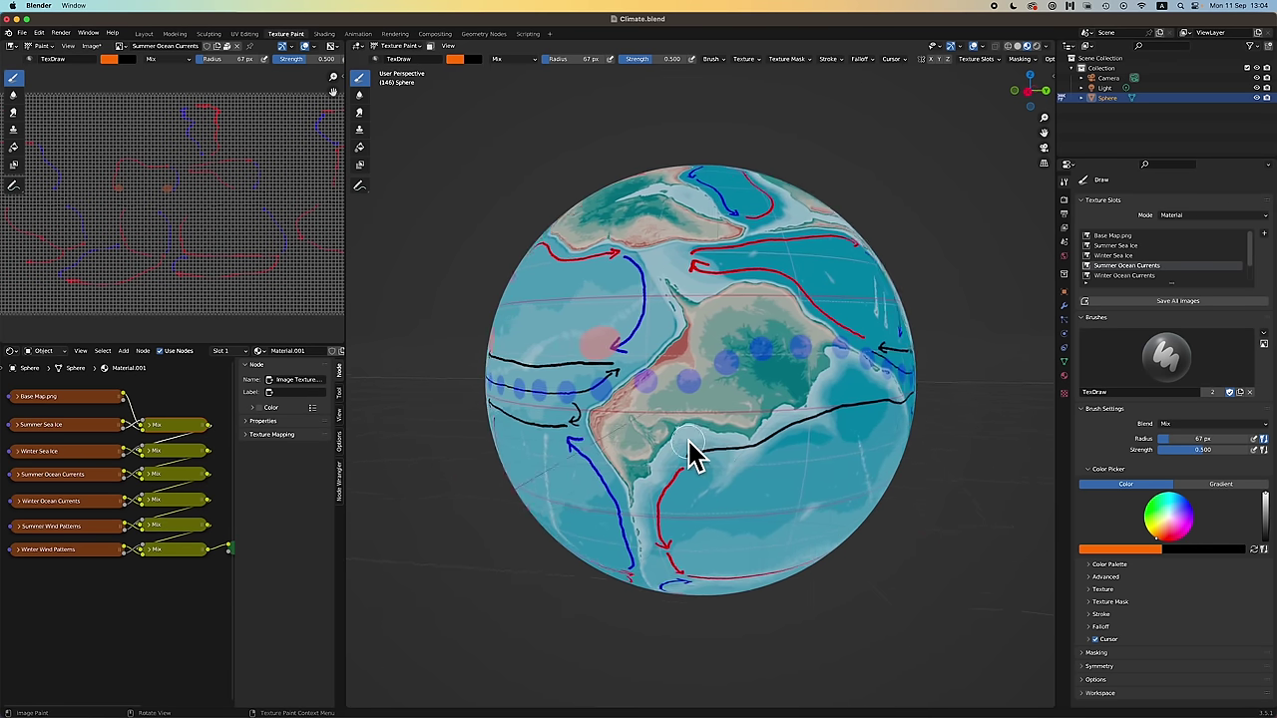
Examine the globe's other oceans, comparing their equatorial currents and widths with the ocean marked by orange spots.
{"action": "scroll", "coordinate": [690, 442], "scroll_direction": "right", "scroll_amount": 10}
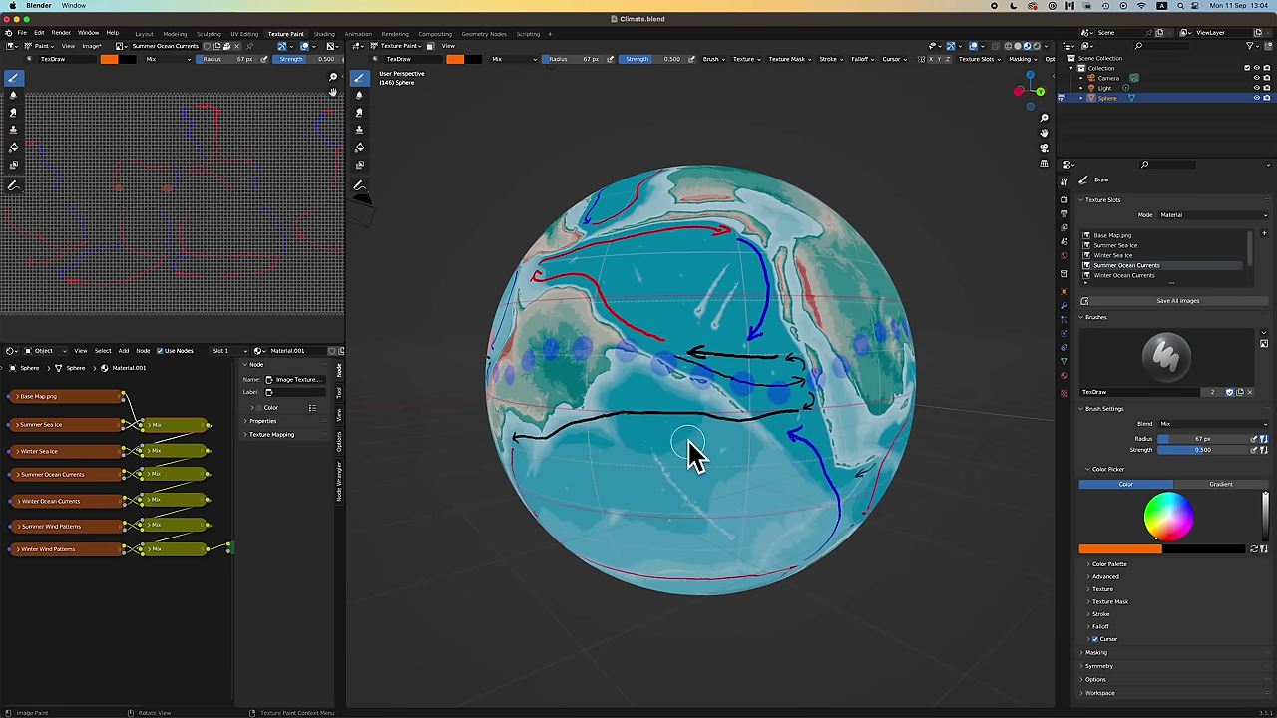
{"action": "scroll", "coordinate": [746, 410], "scroll_direction": "right", "scroll_amount": 4}
{"action": "scroll", "coordinate": [748, 421], "scroll_direction": "right", "scroll_amount": 10}
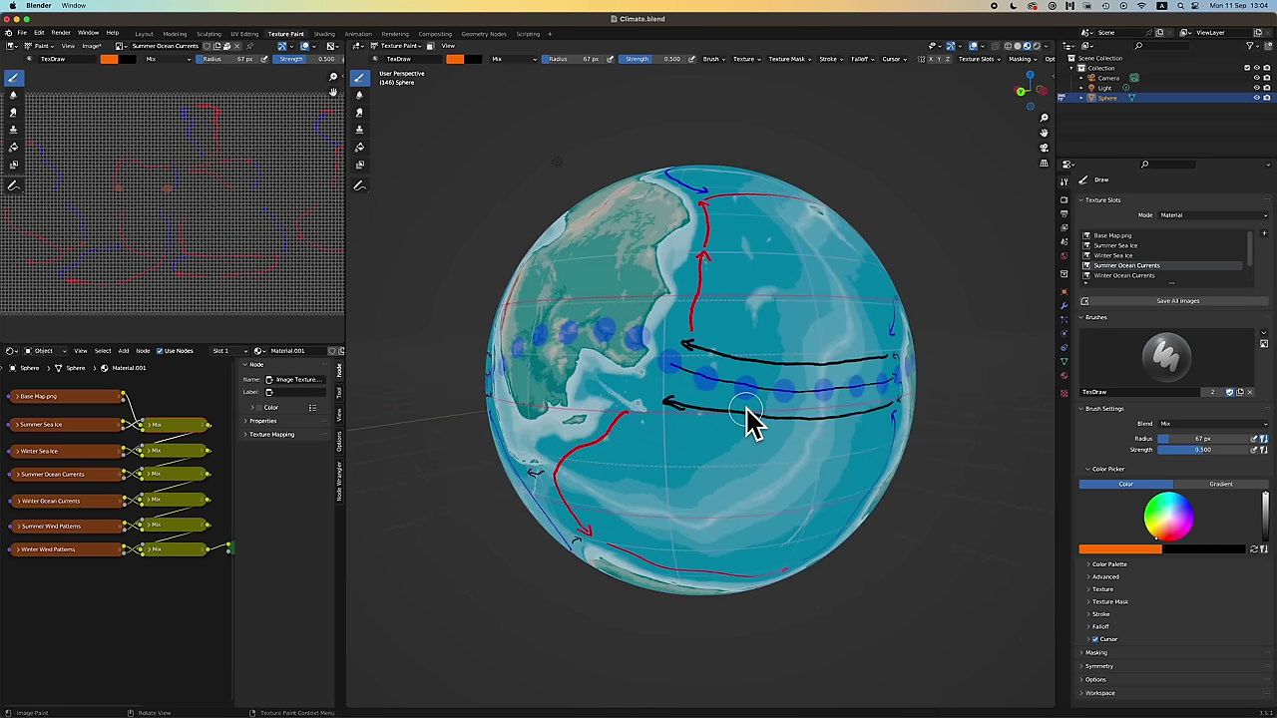
{"action": "scroll", "coordinate": [732, 426], "scroll_direction": "right", "scroll_amount": 3}
{"action": "scroll", "coordinate": [731, 419], "scroll_direction": "right", "scroll_amount": 15}
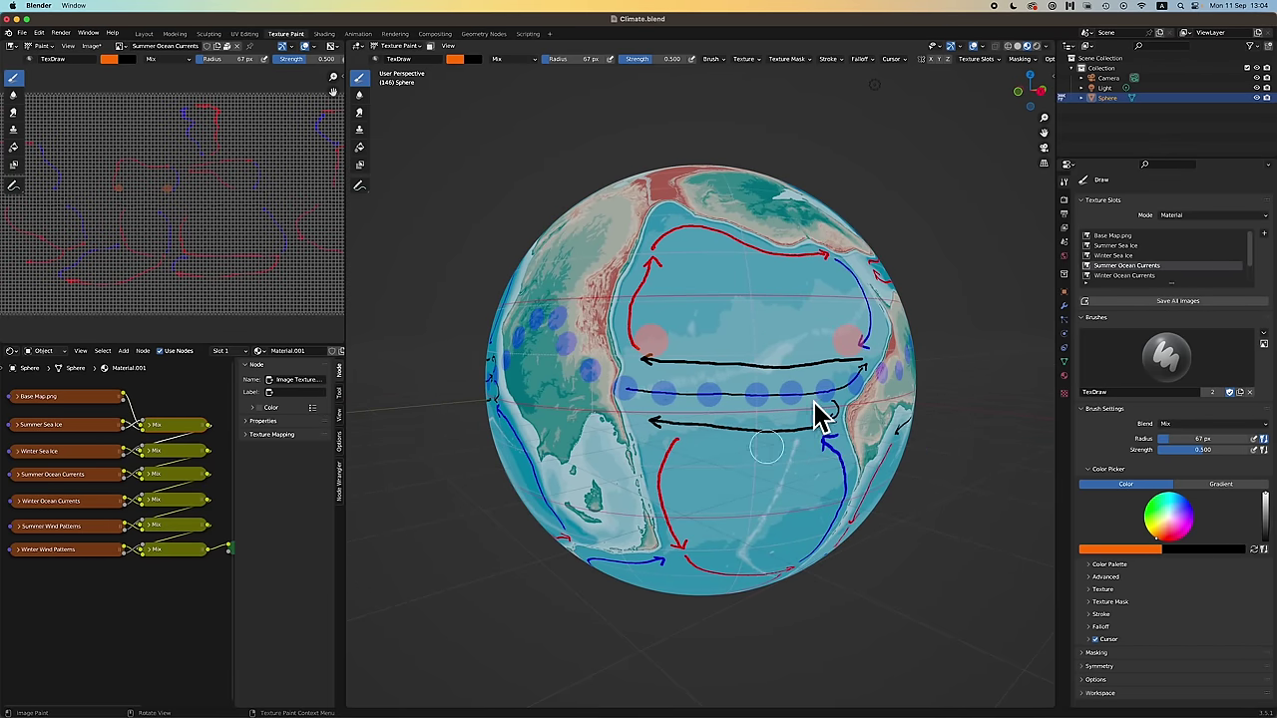
{"action": "scroll", "coordinate": [818, 413], "scroll_direction": "right", "scroll_amount": 4}
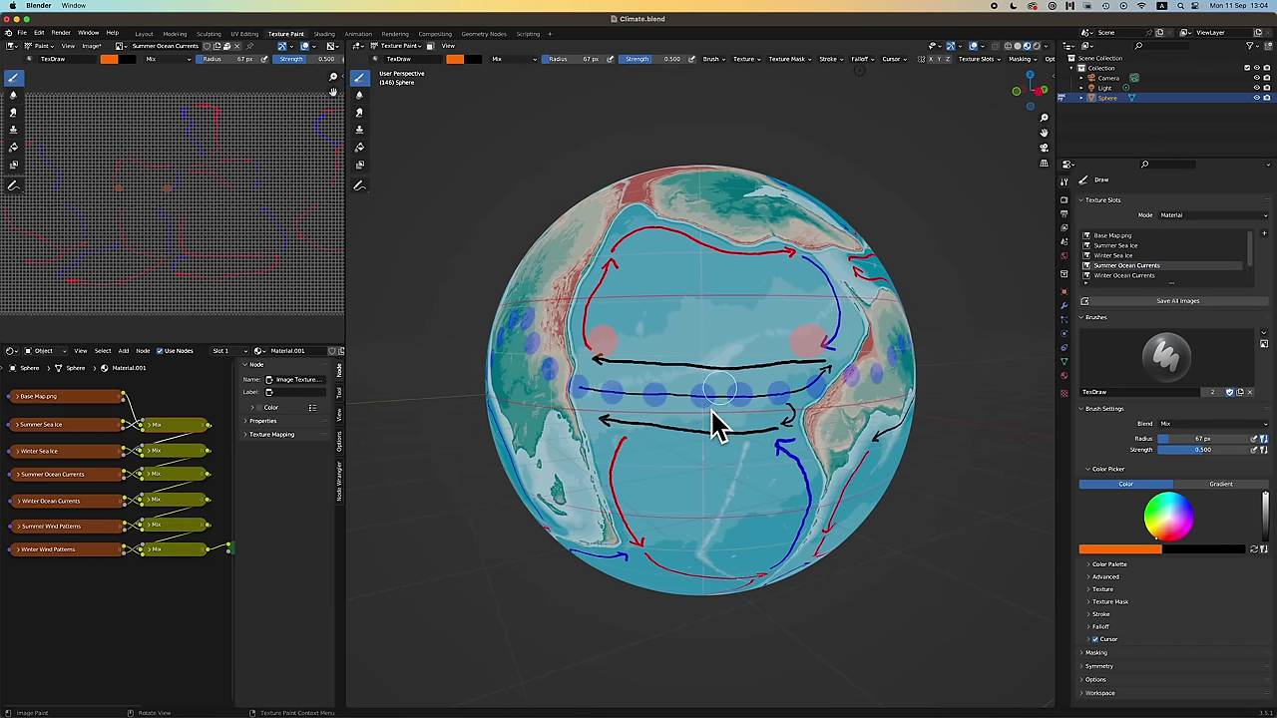
{"action": "scroll", "coordinate": [694, 453], "scroll_direction": "right", "scroll_amount": 15}
{"action": "scroll", "coordinate": [695, 454], "scroll_direction": "left", "scroll_amount": 8}
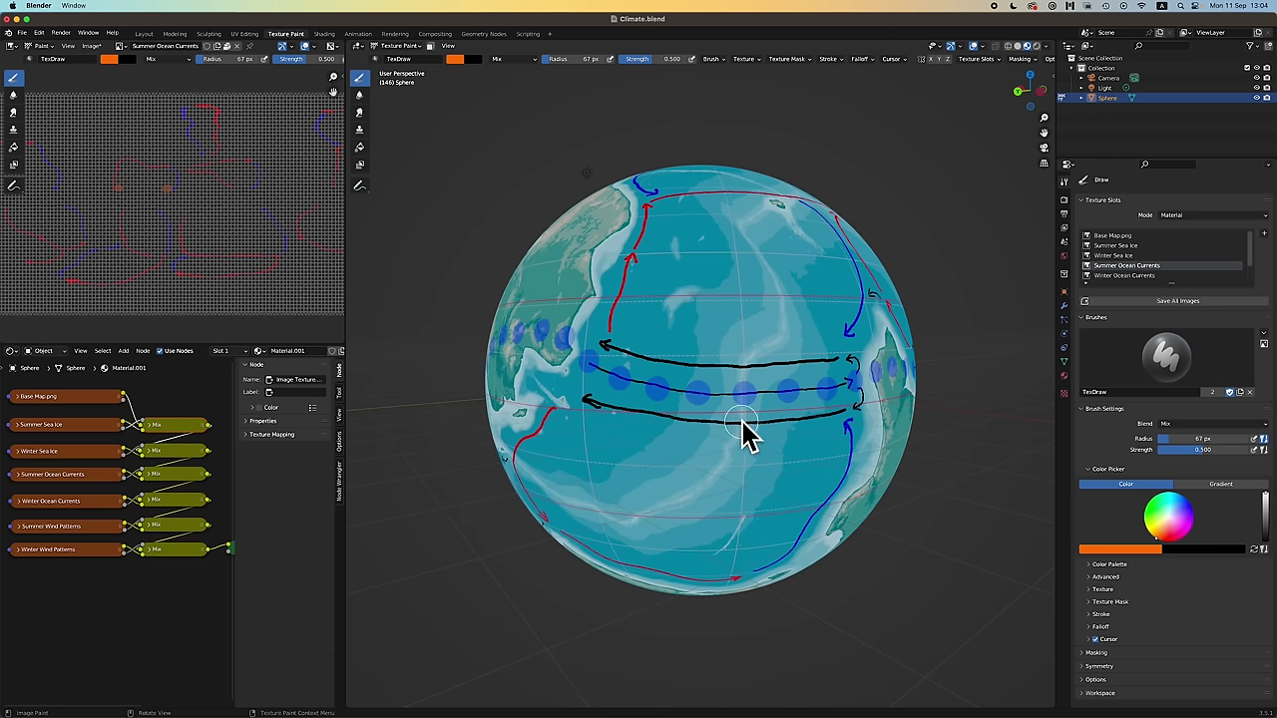
{"action": "scroll", "coordinate": [746, 434], "scroll_direction": "right", "scroll_amount": 10}
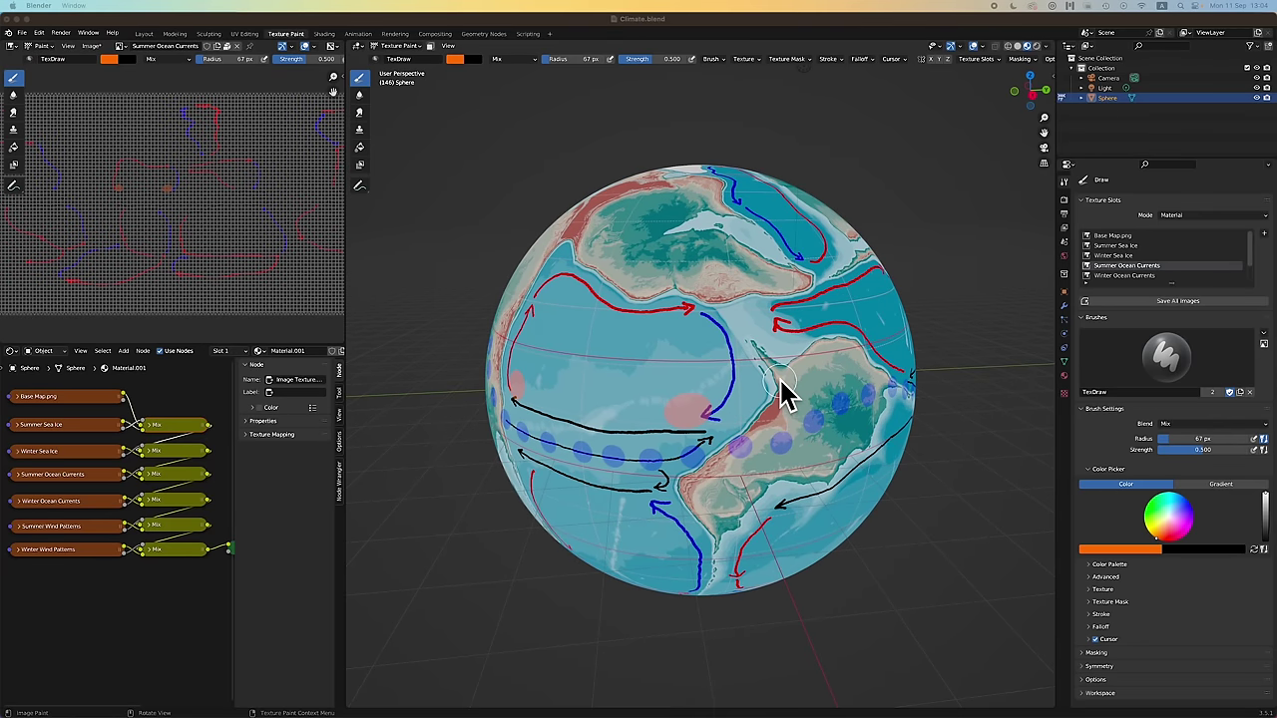
{"action": "scroll", "coordinate": [976, 361], "scroll_direction": "up", "scroll_amount": 5}
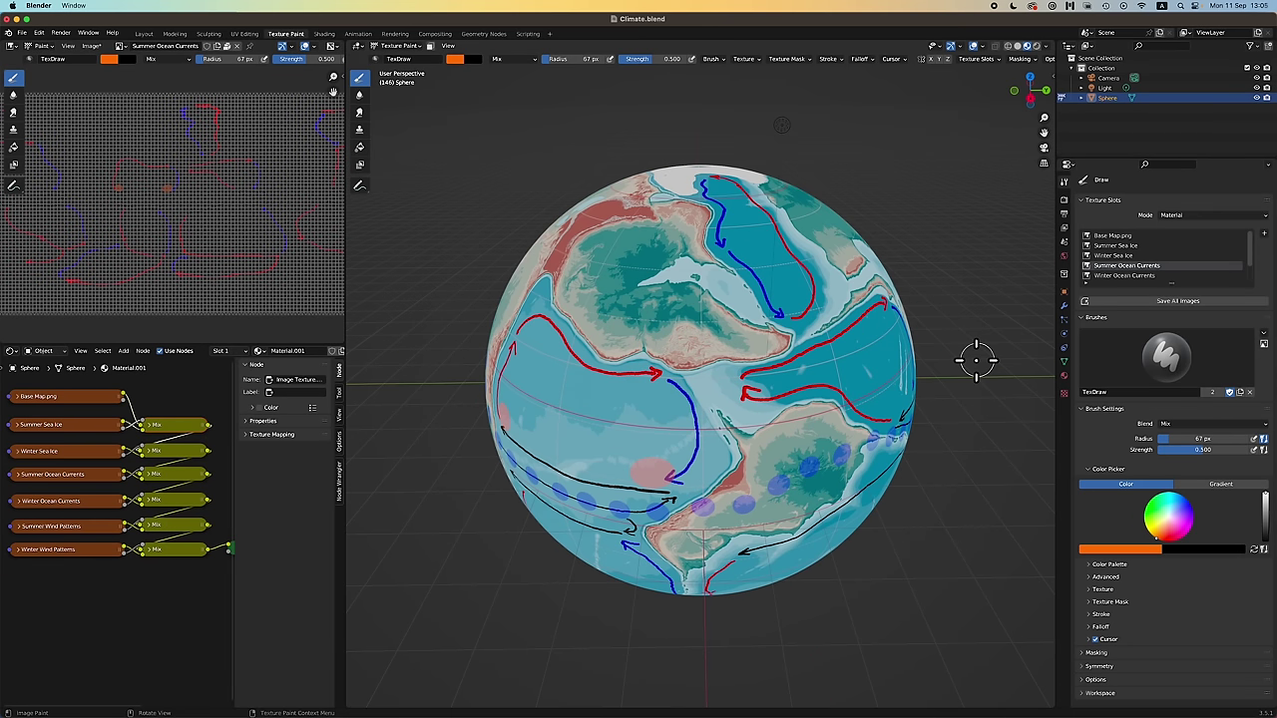